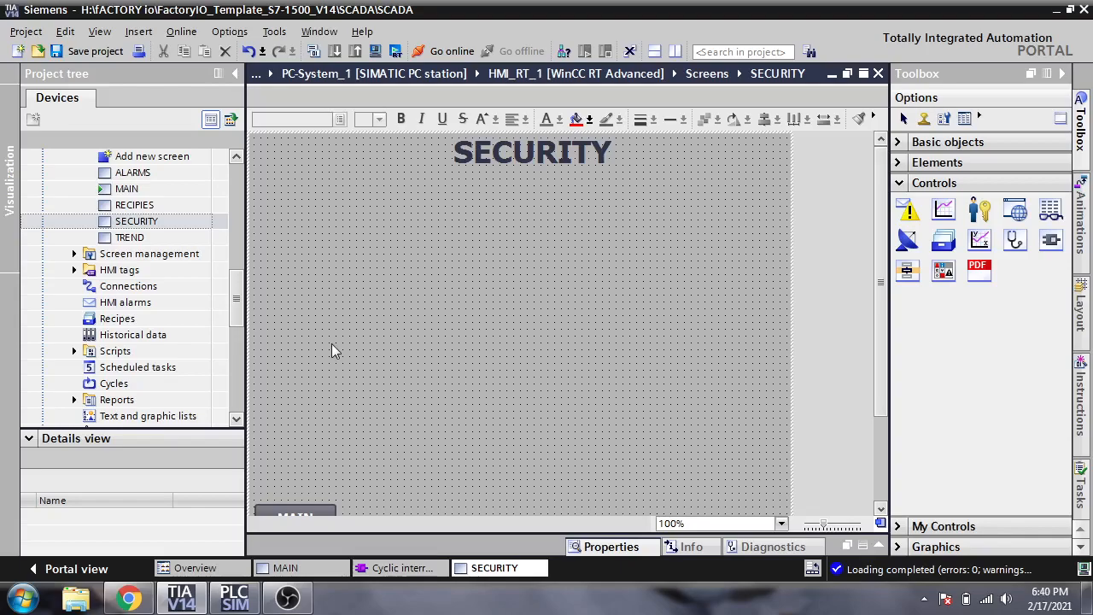
- Switch the editor to the MAIN HMI screen, look it over, and minimize everything to the desktop
scroll(239, 288, up, 2)
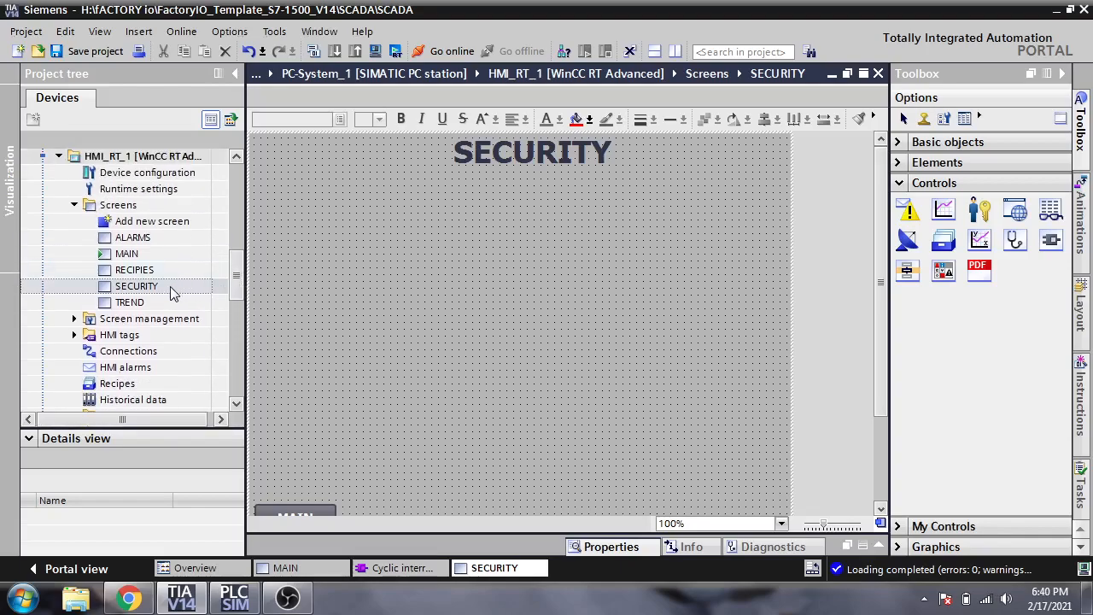
click(307, 576)
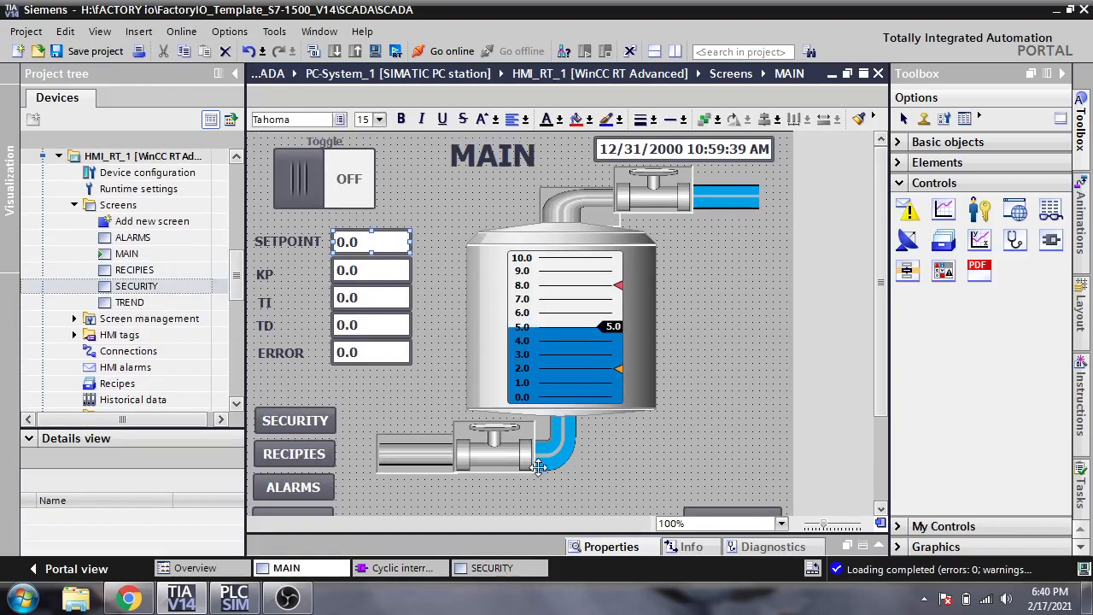
scroll(880, 381, down, 1)
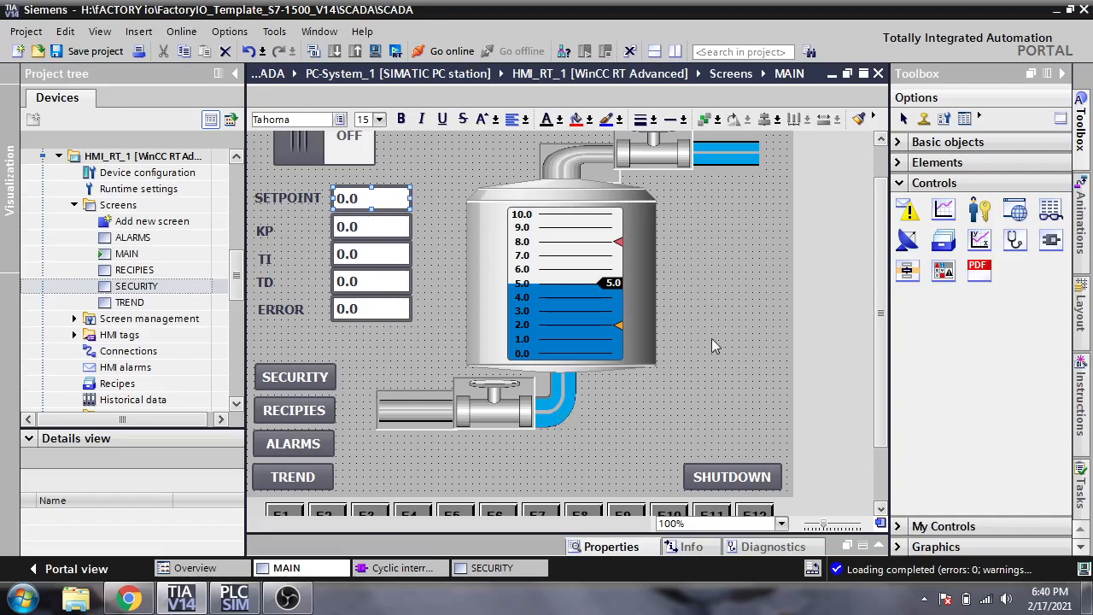
scroll(879, 378, up, 1)
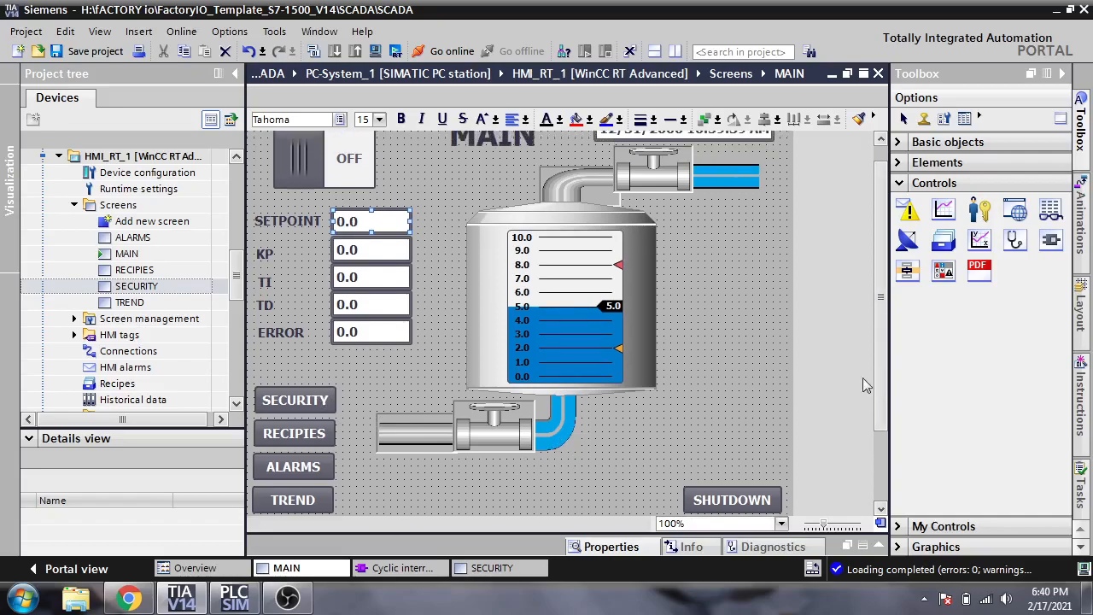
click(1087, 598)
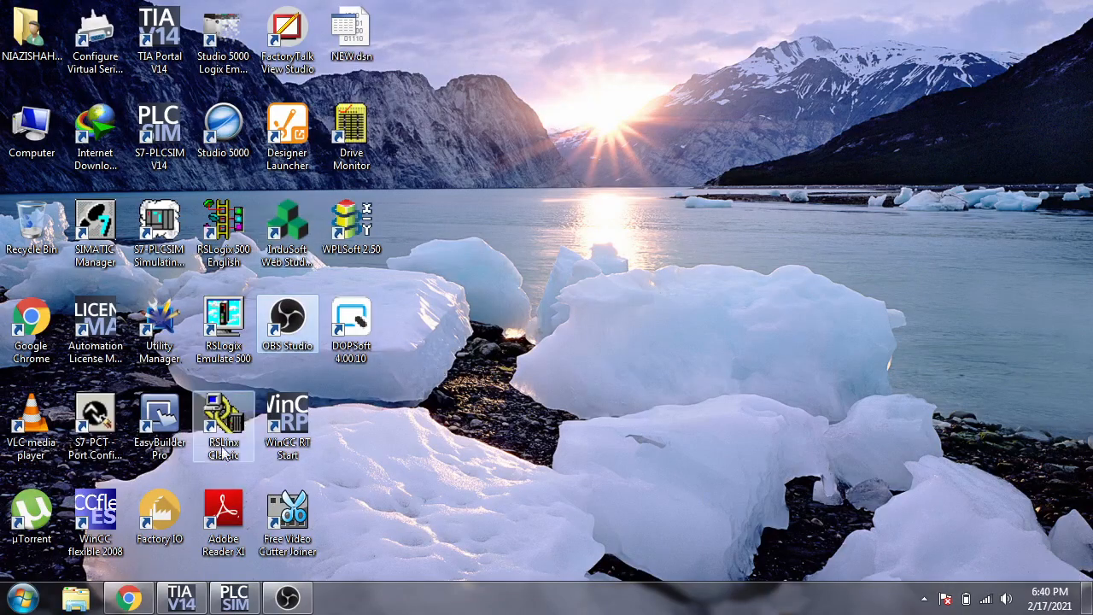
- Launch Factory IO from its desktop shortcut and bring its Welcome window to the front
click(162, 511)
double_click(166, 511)
click(181, 598)
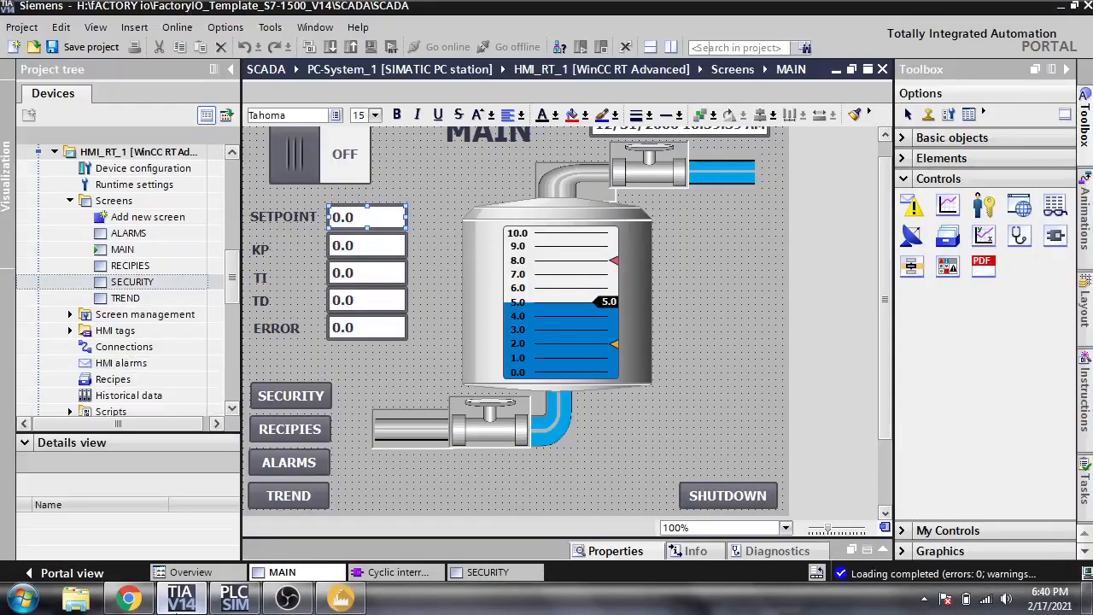
click(234, 598)
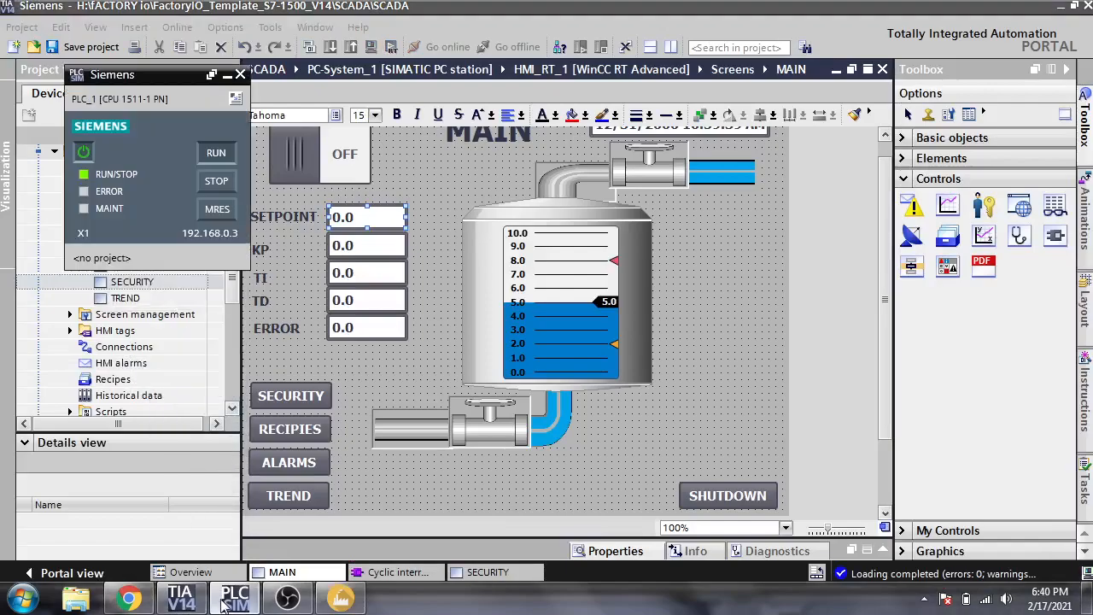
click(234, 598)
click(340, 598)
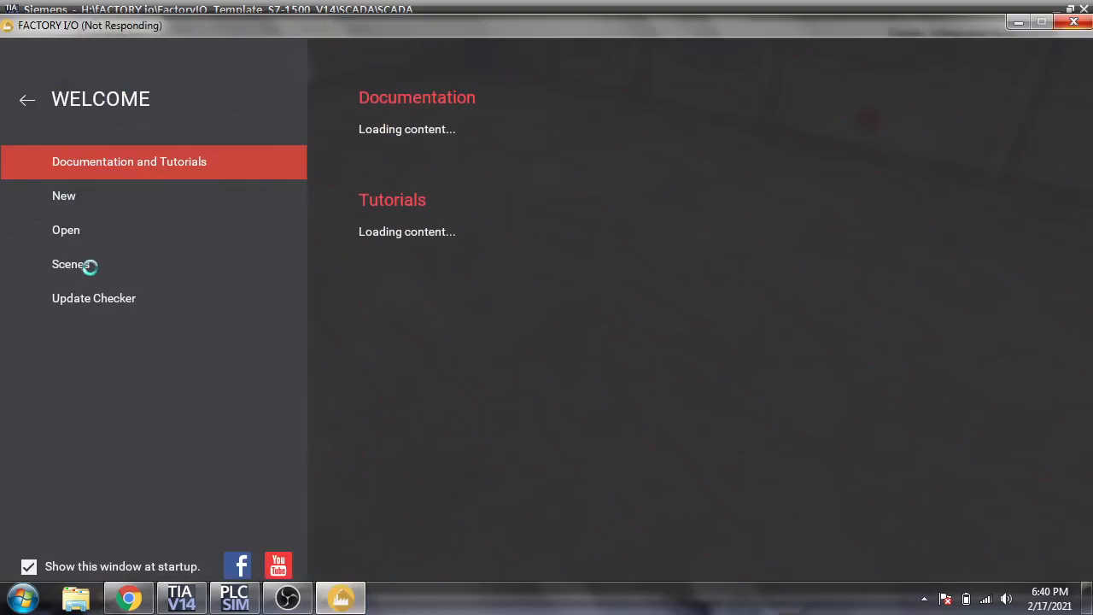
click(180, 598)
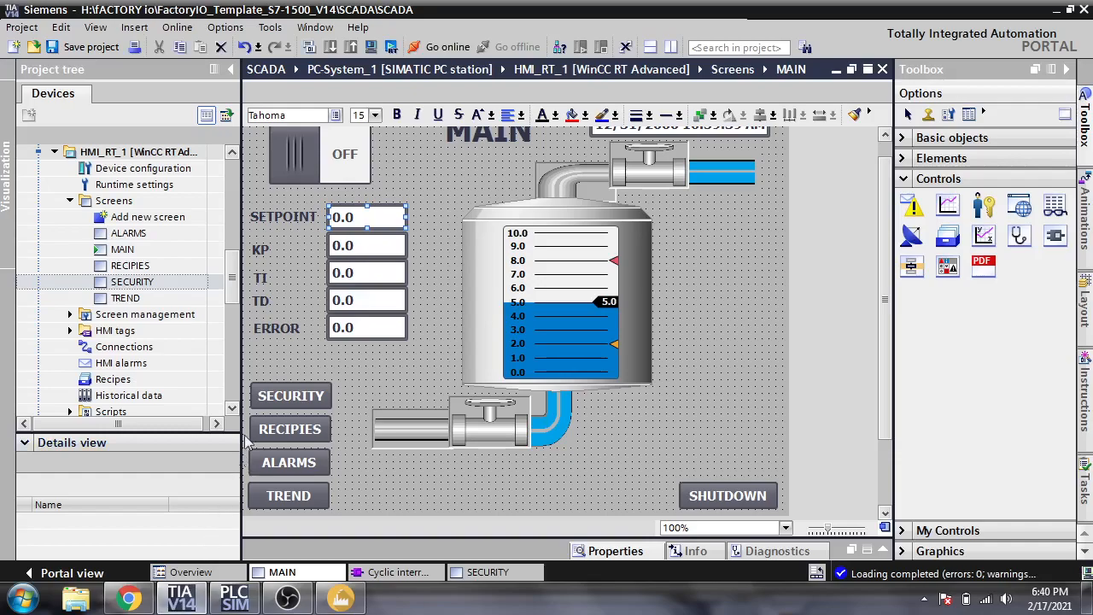
click(343, 602)
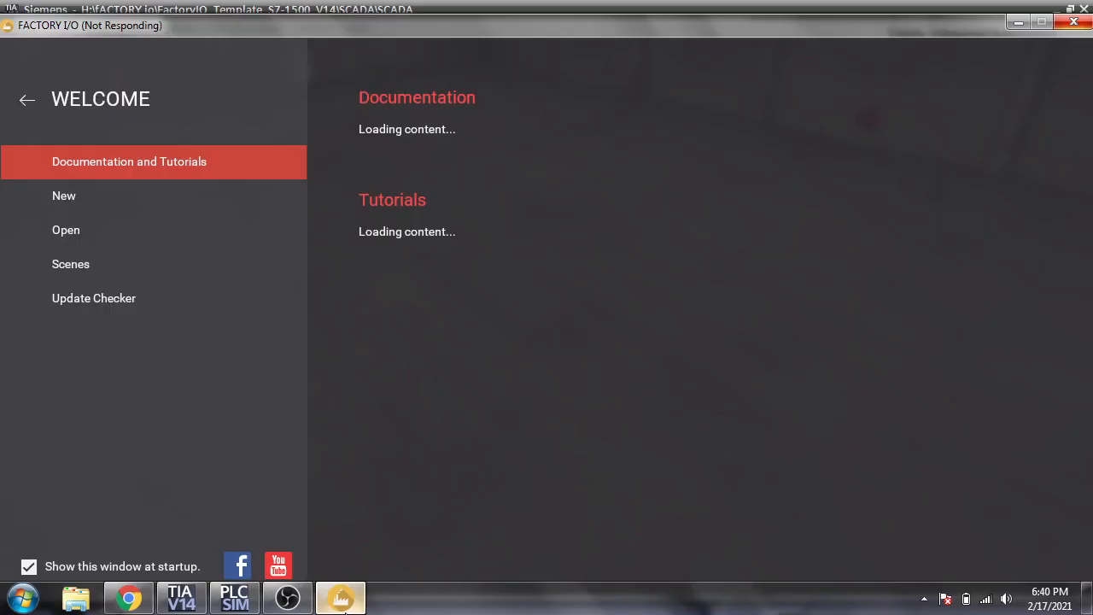
click(180, 598)
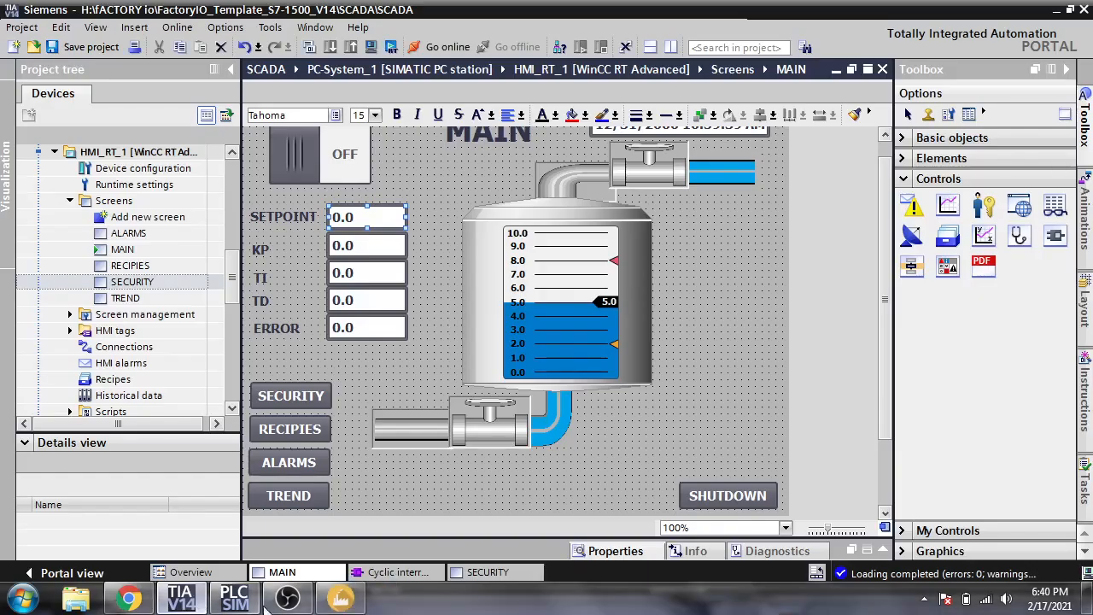
click(341, 598)
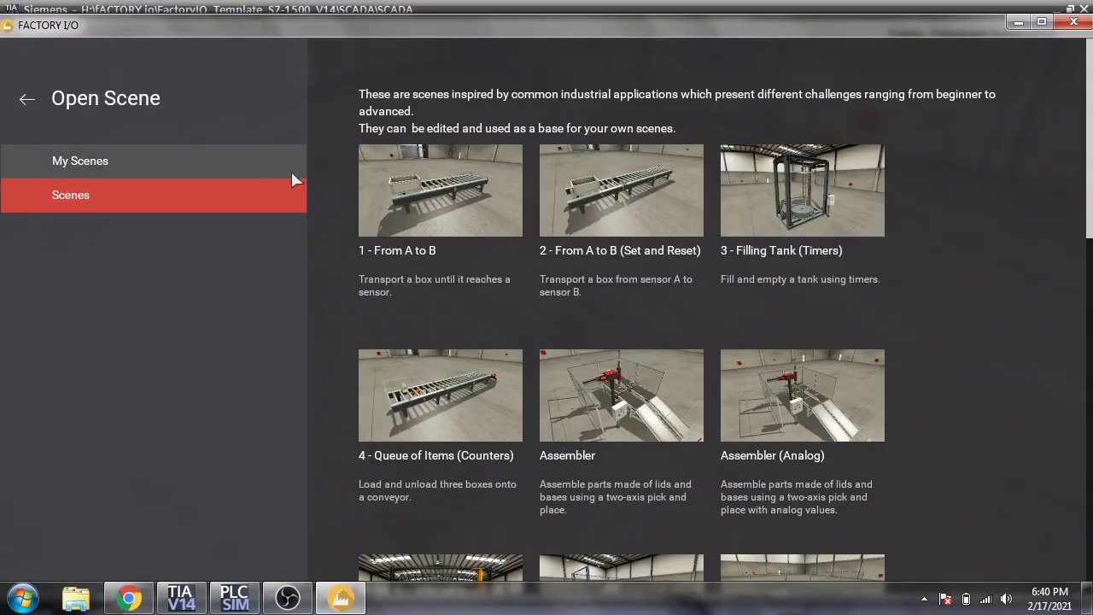
- Open the saved HMI SCL VAlue scene and go to its Drivers page
click(262, 155)
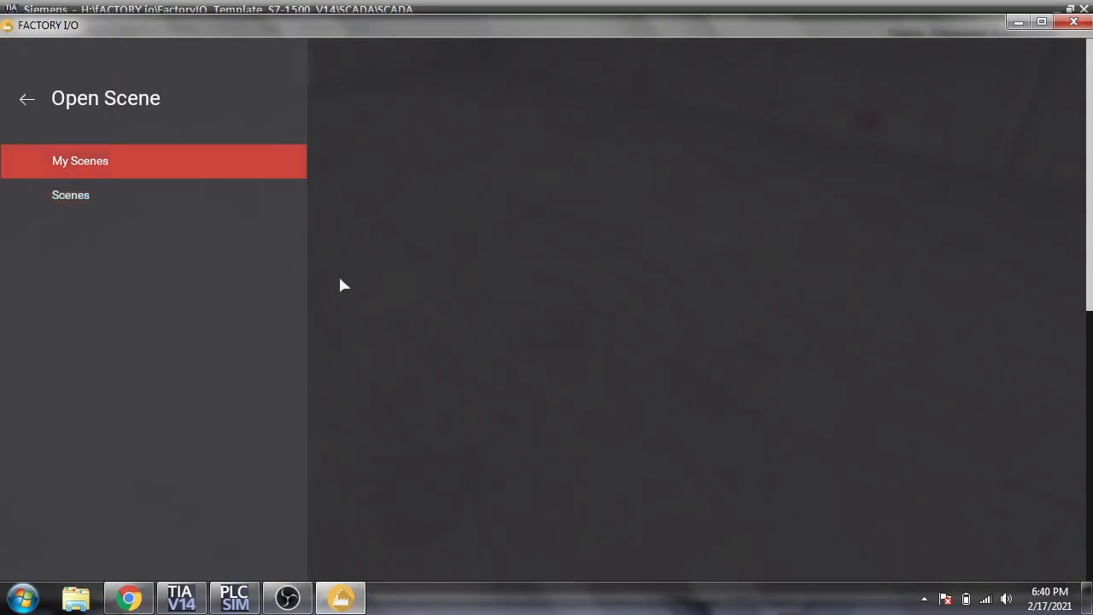
click(595, 419)
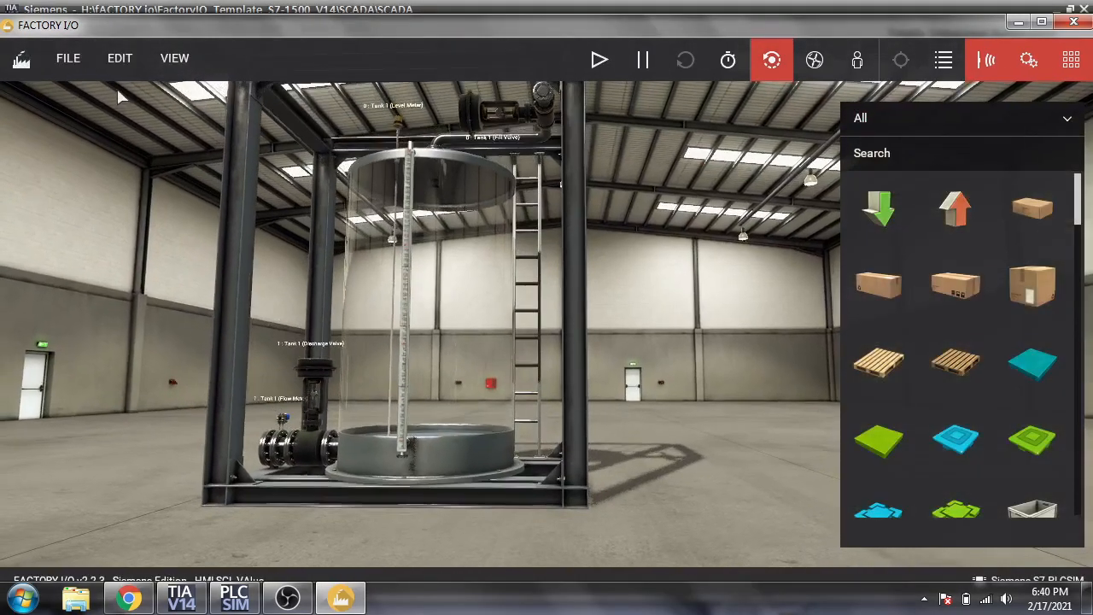
click(74, 69)
click(120, 229)
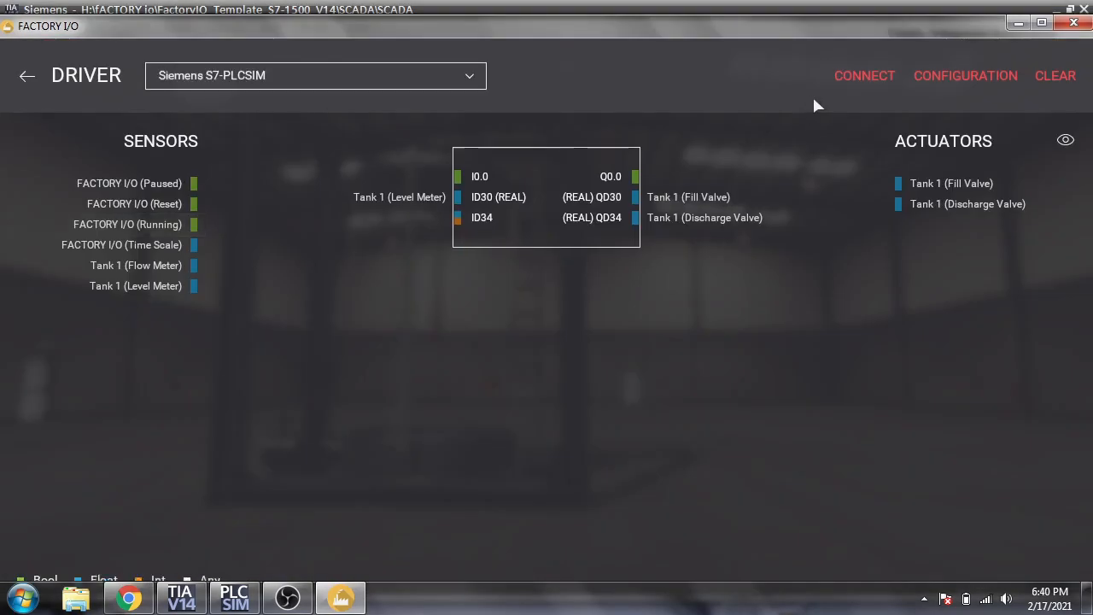
- Set the S7-PLCSIM driver model to S7-1500 (V13/V14) and connect it
click(920, 79)
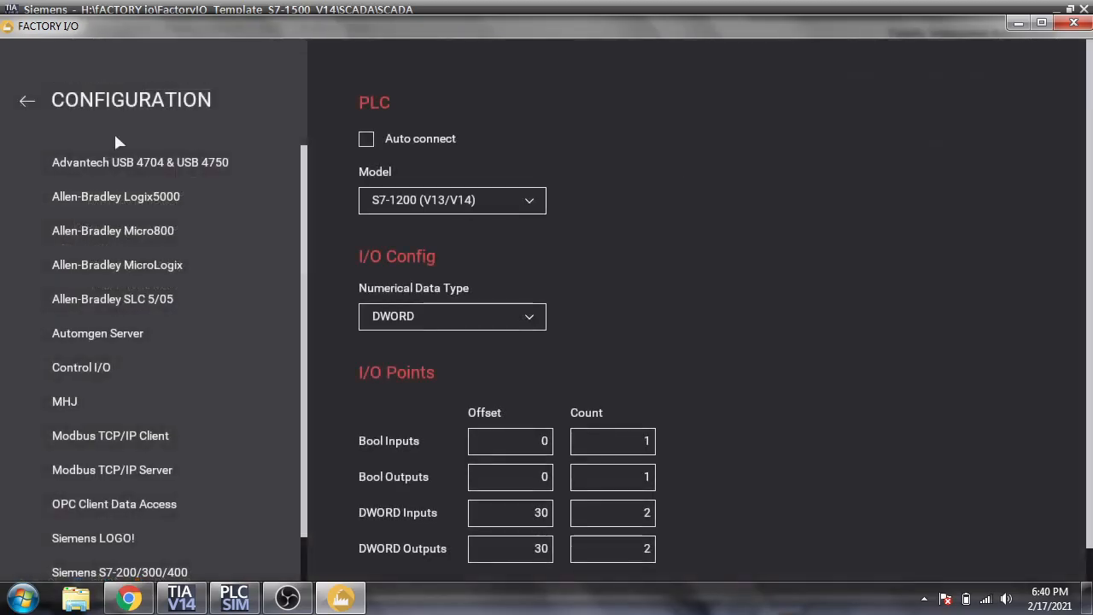
click(395, 203)
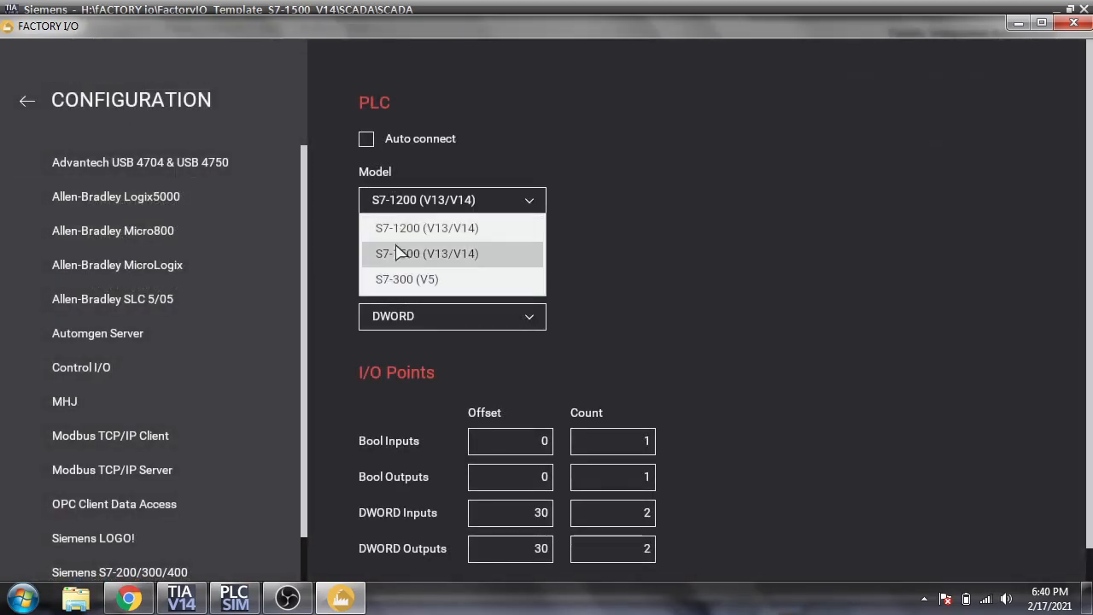
click(376, 251)
click(32, 102)
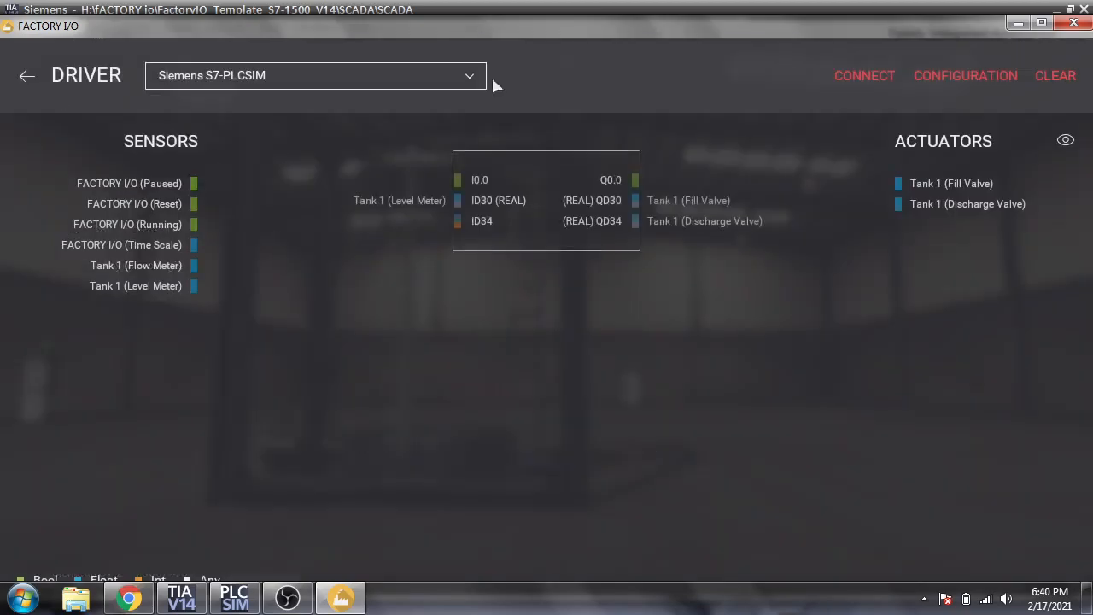
click(864, 76)
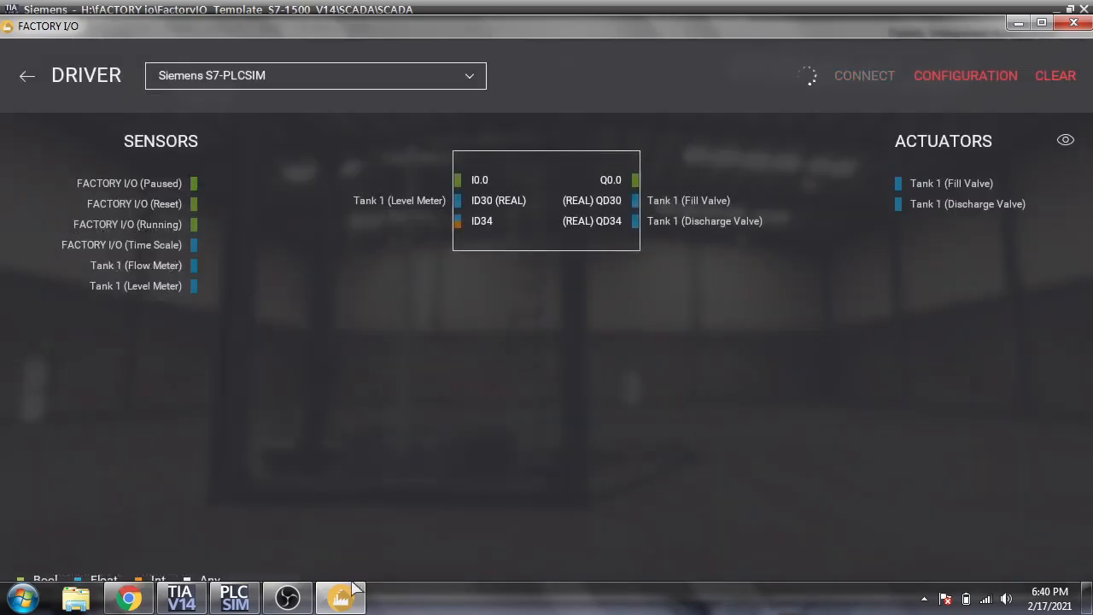
click(183, 595)
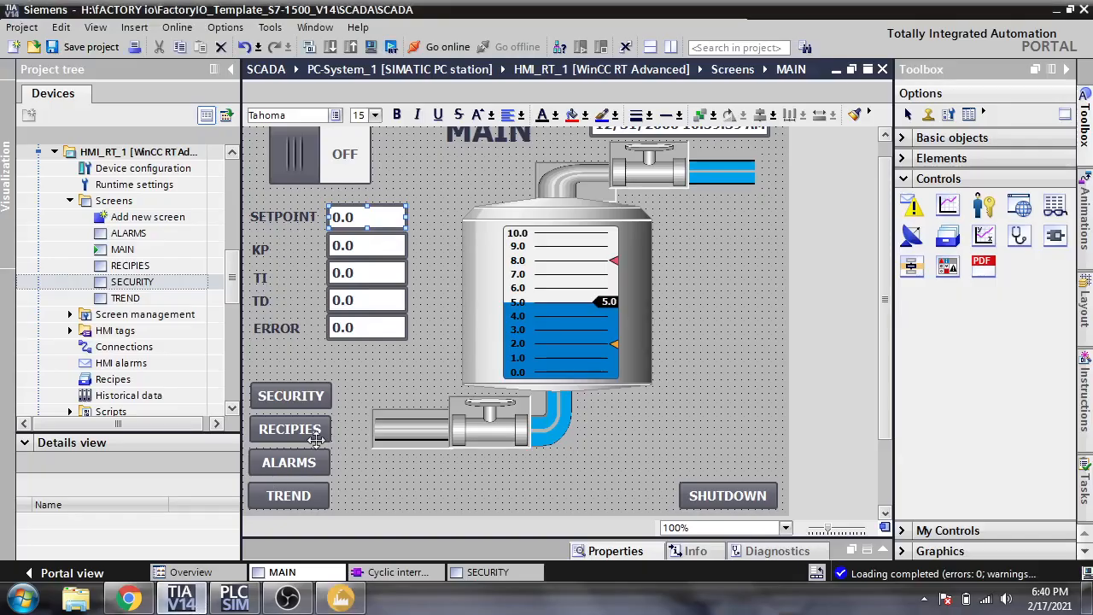
- Open the HMI's User administration and leave the Administrator user in the Administrator group
drag(238, 266, 231, 310)
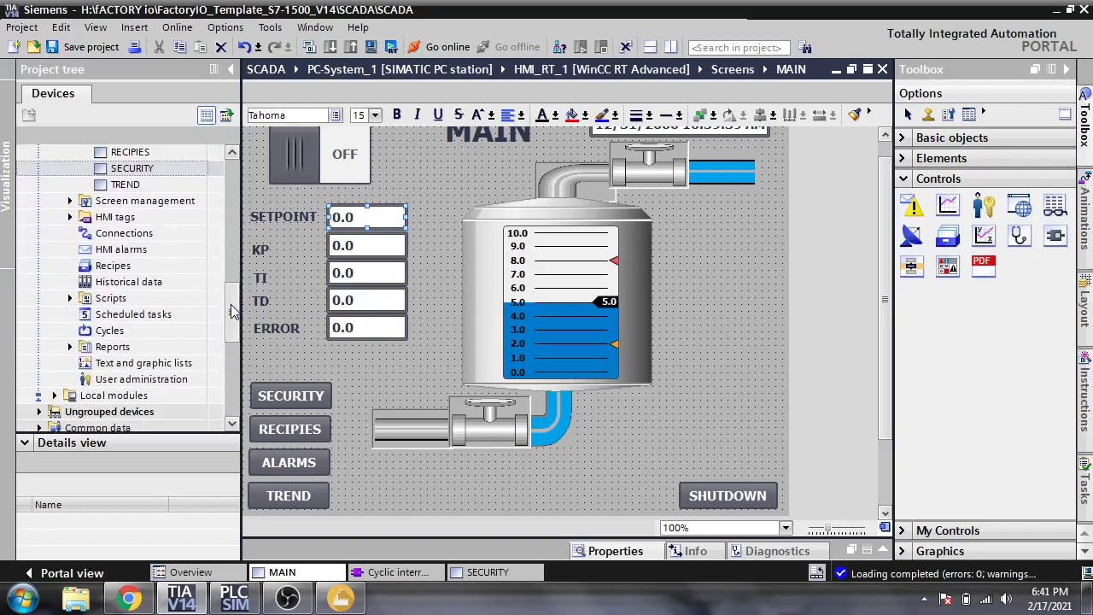
double_click(178, 380)
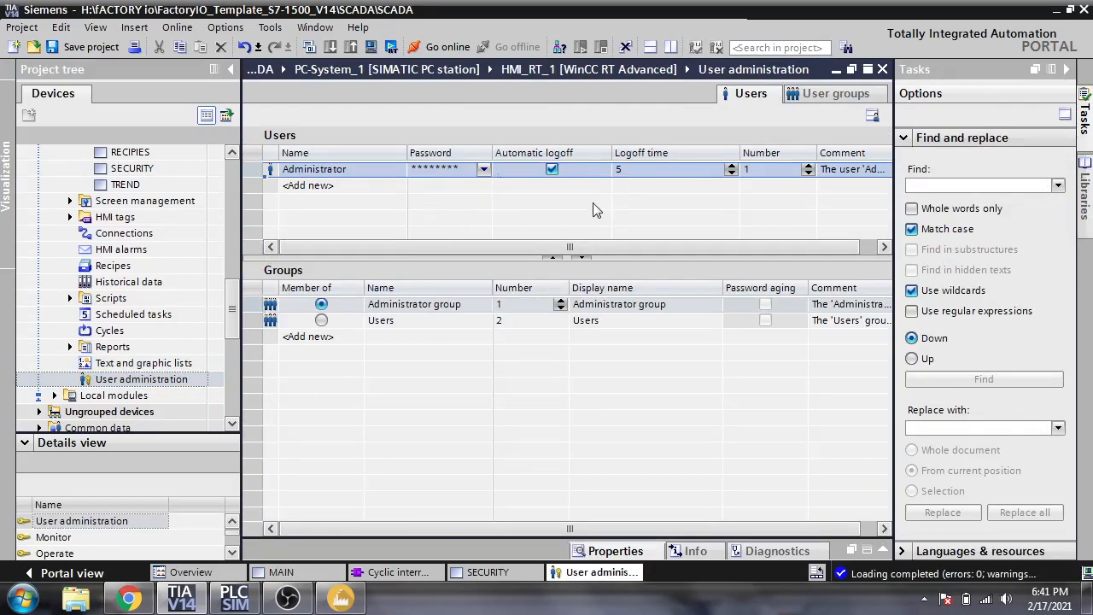
click(458, 322)
click(333, 328)
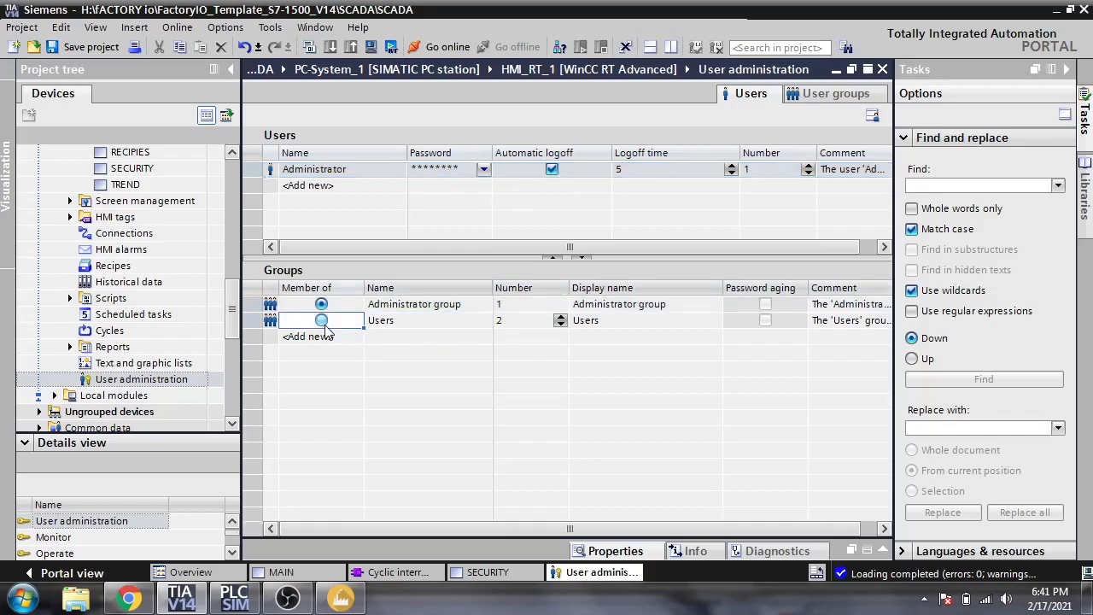
click(322, 321)
click(322, 305)
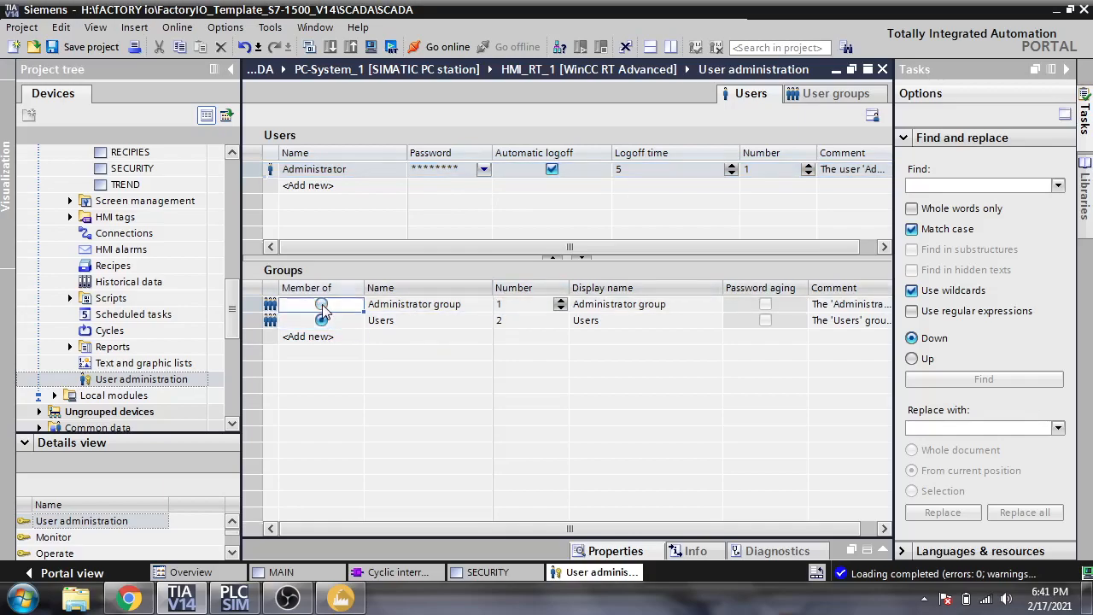
- Compare the Administrator and Users groups' authorizations, then return to the Users table
click(813, 96)
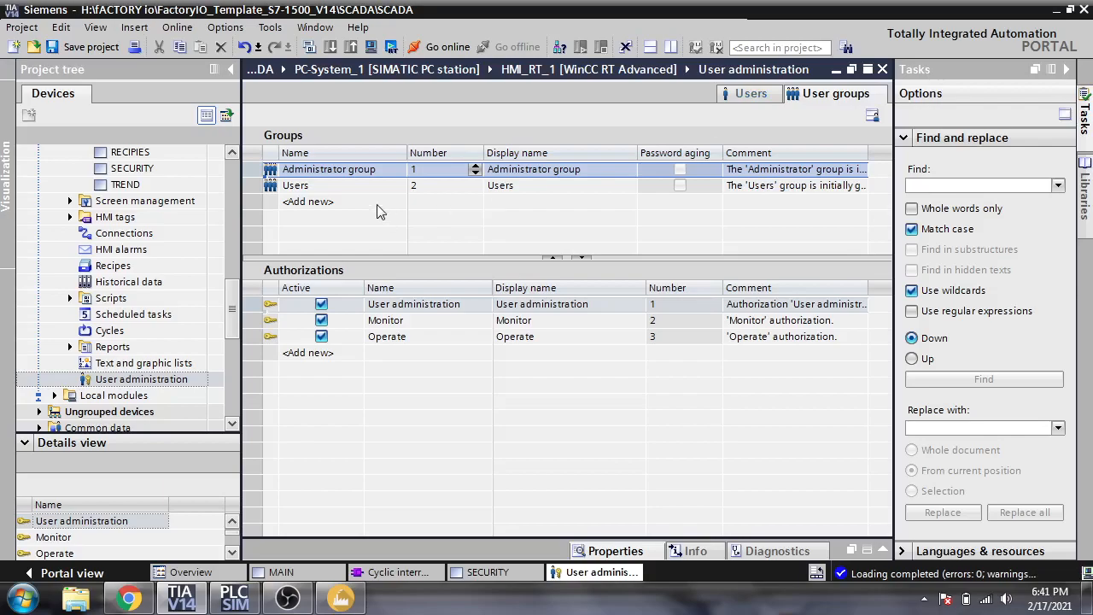
click(359, 188)
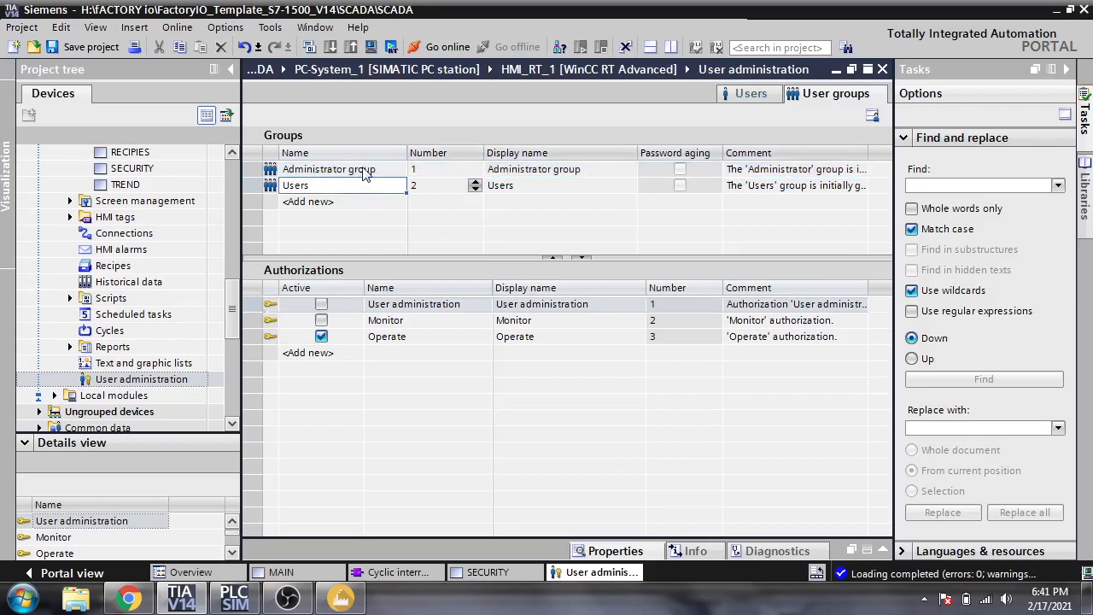
click(364, 171)
click(363, 185)
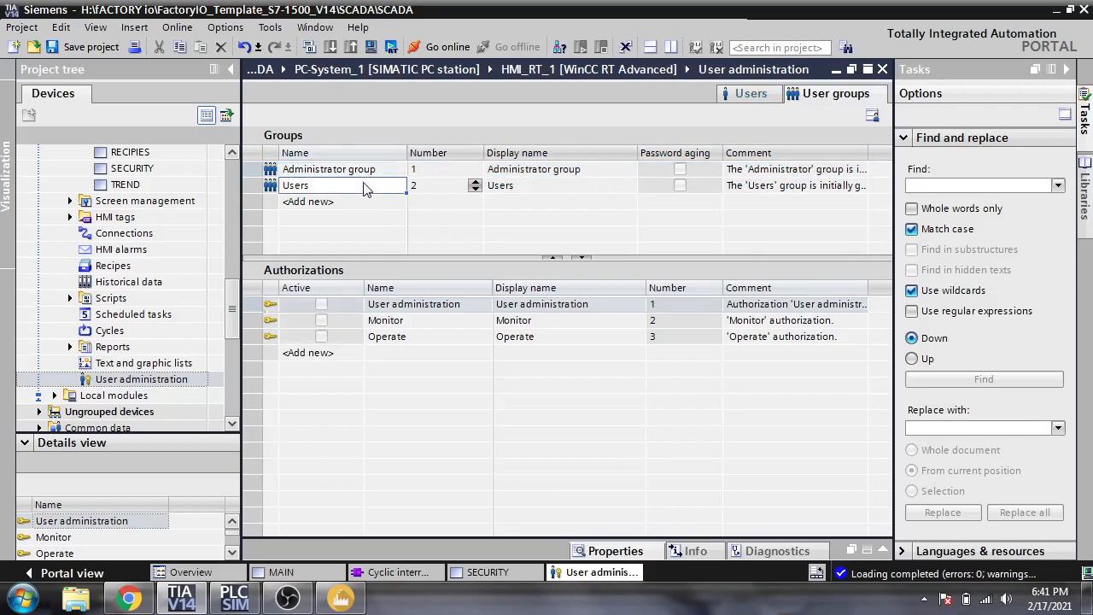
click(368, 170)
click(378, 186)
click(384, 172)
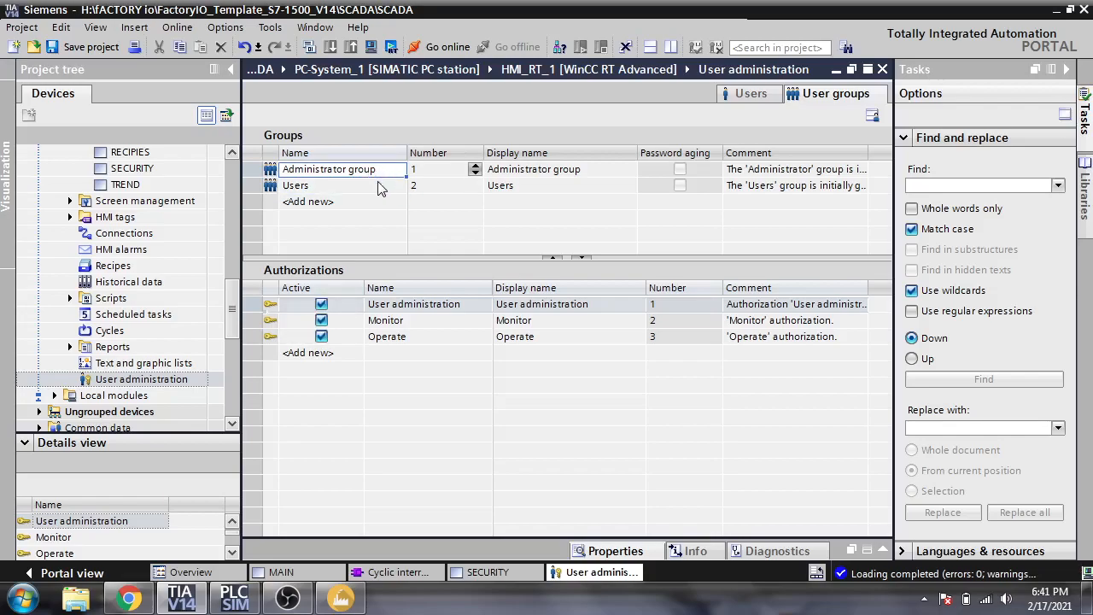
click(380, 188)
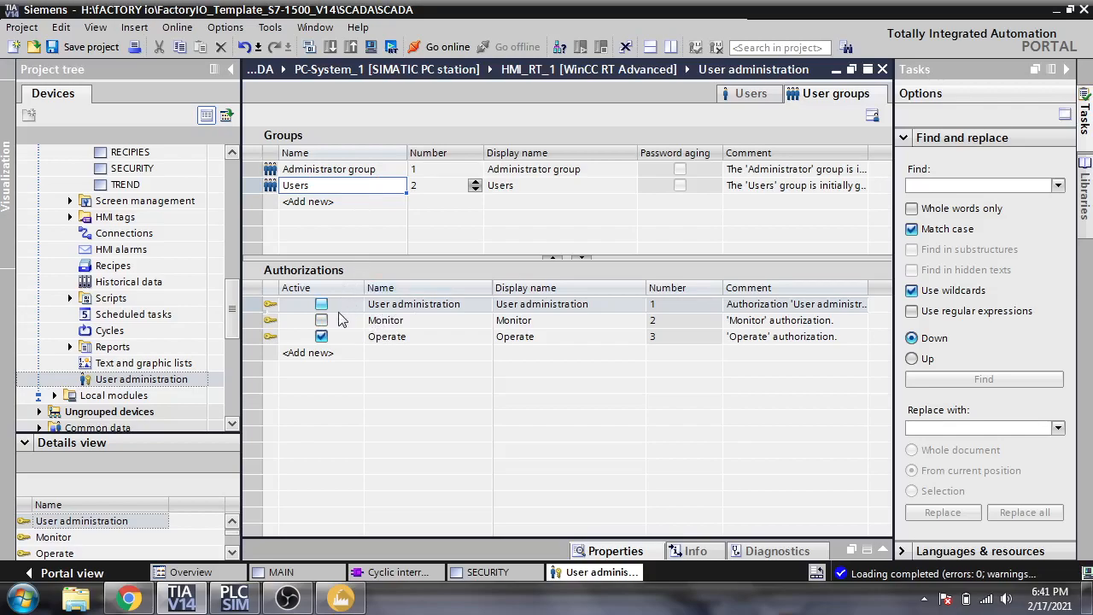
click(752, 94)
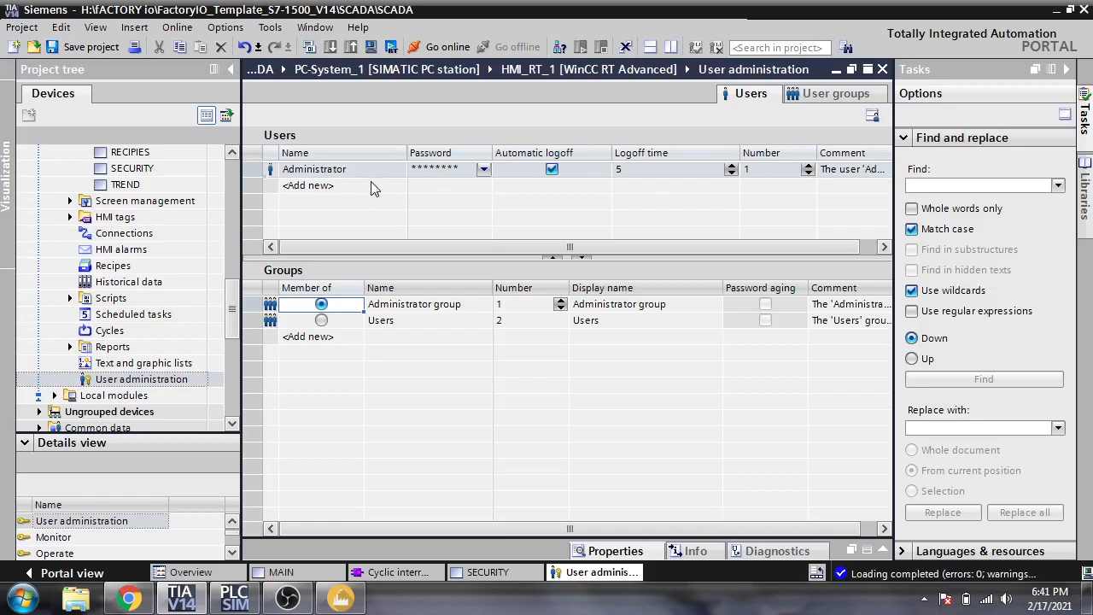
- Rename the Administrator user to the operator's personal user name
click(378, 171)
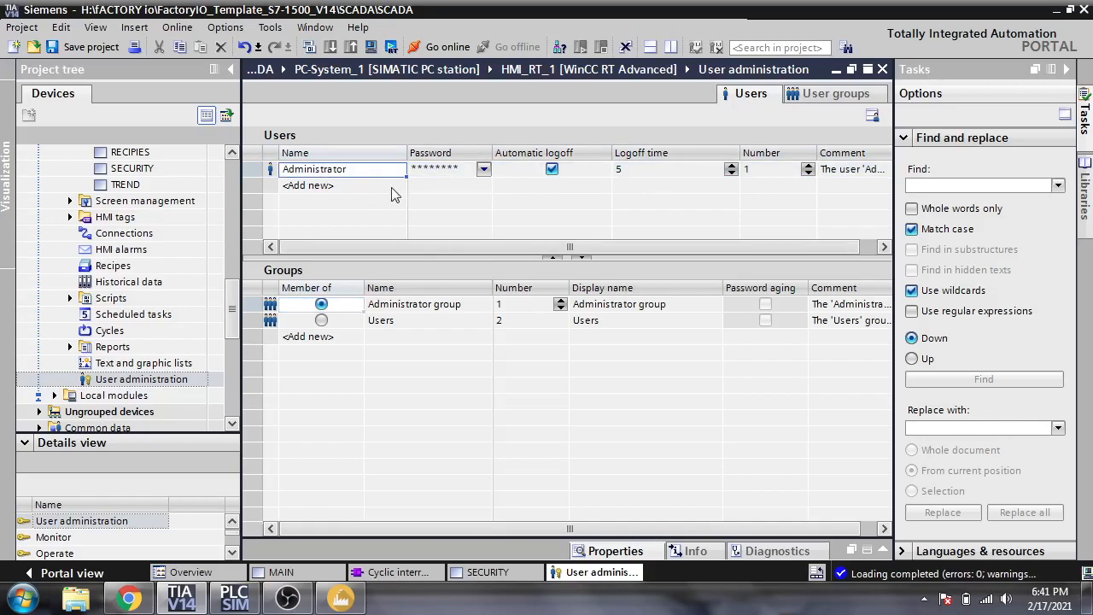
click(376, 170)
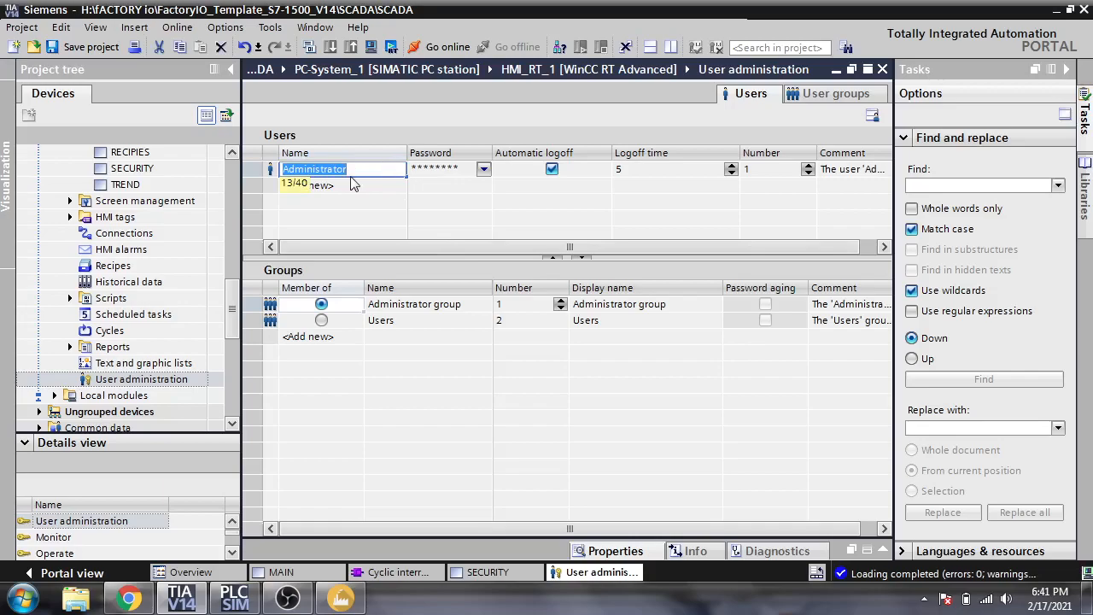
text(SHAHN)
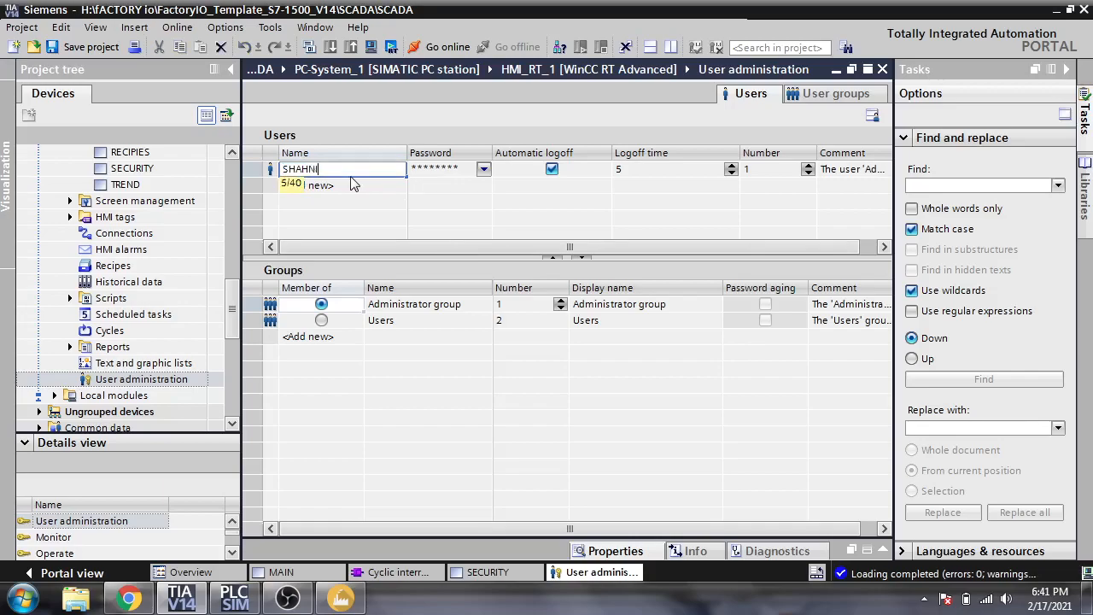
text(I)
click(439, 169)
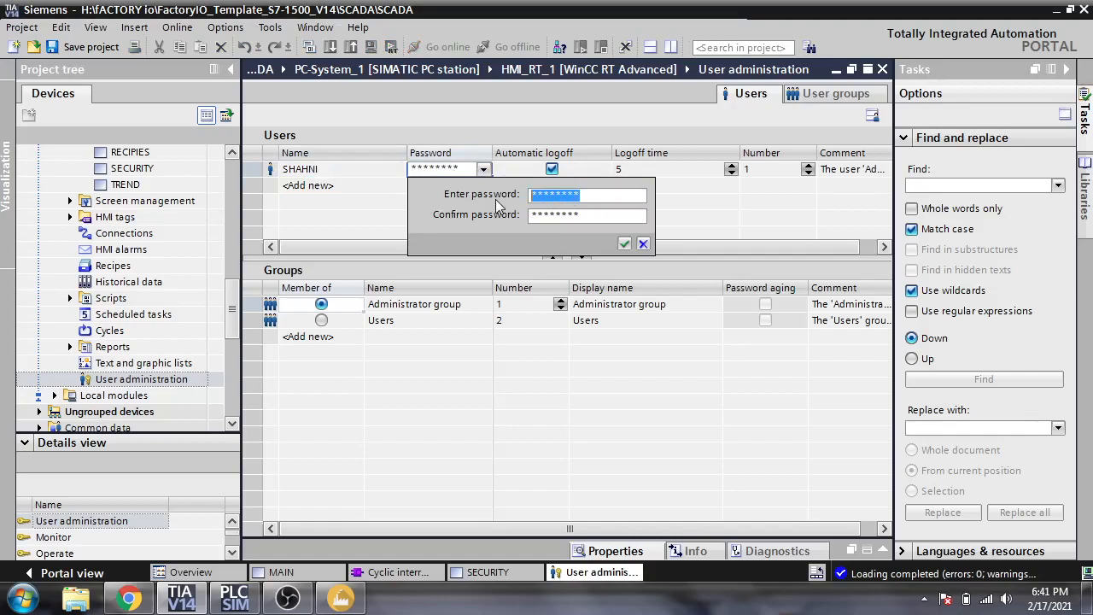
- Give the renamed user a confirmed new password and membership in the Users group
text(**)
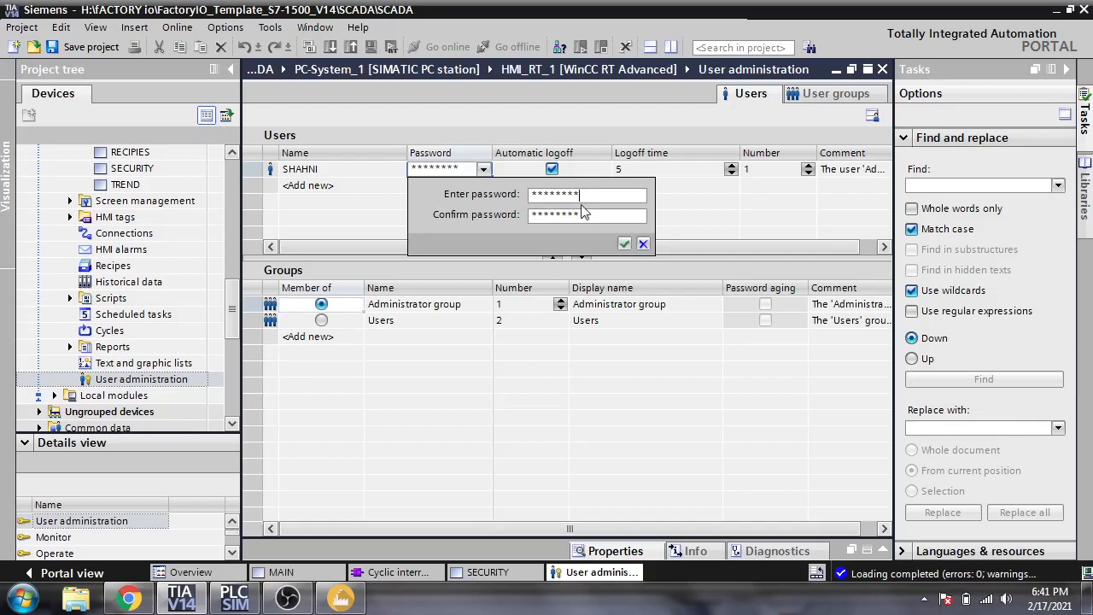
key(Tab)
text(*****)
click(624, 243)
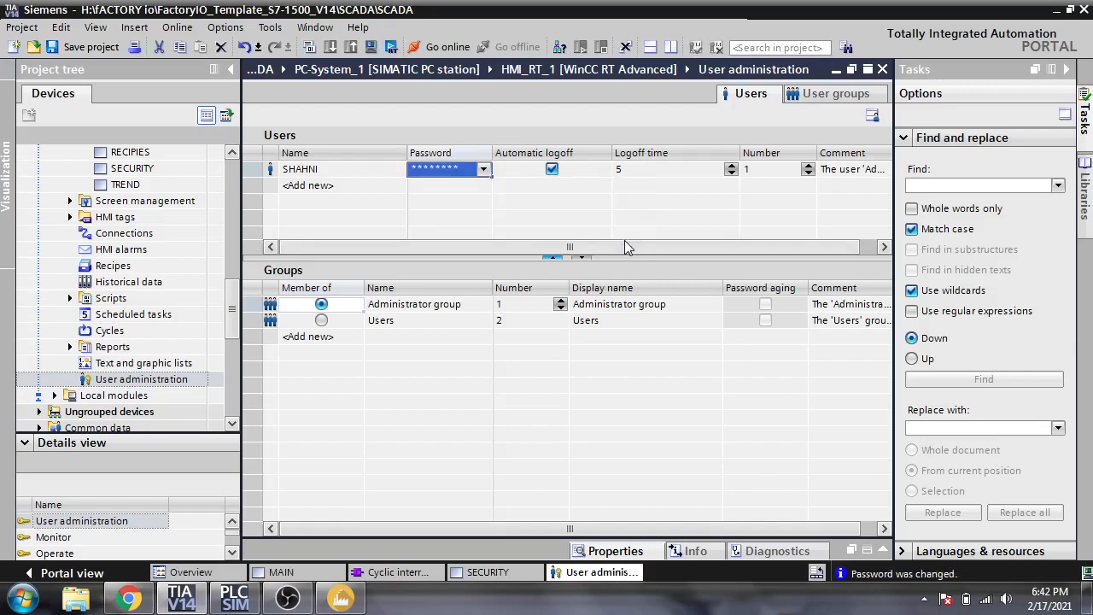
click(322, 320)
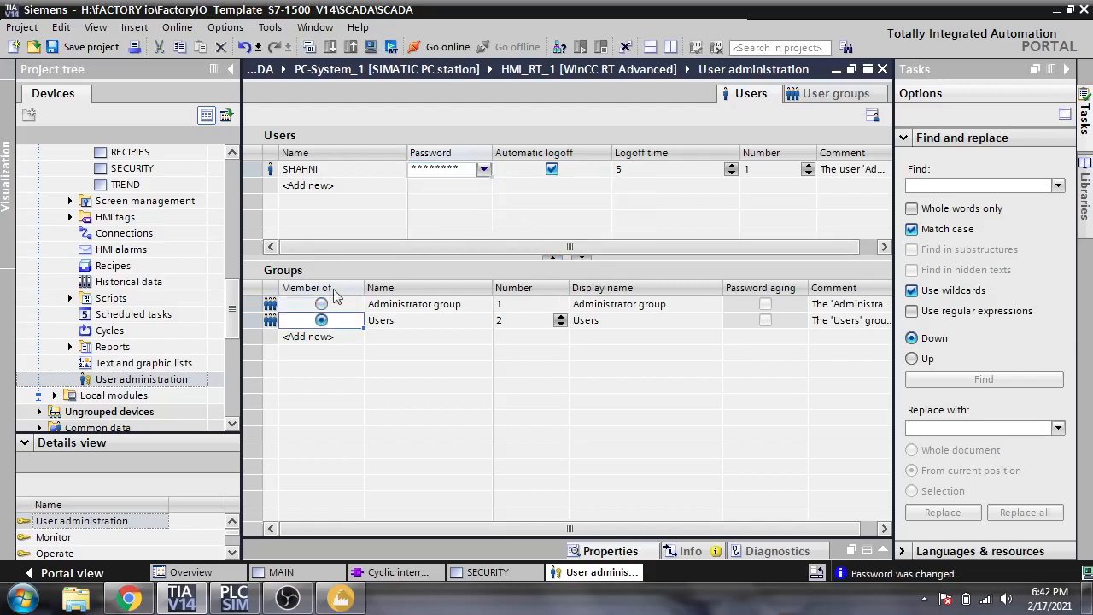
click(359, 189)
- Add a user named NEW and set and confirm its password
click(361, 188)
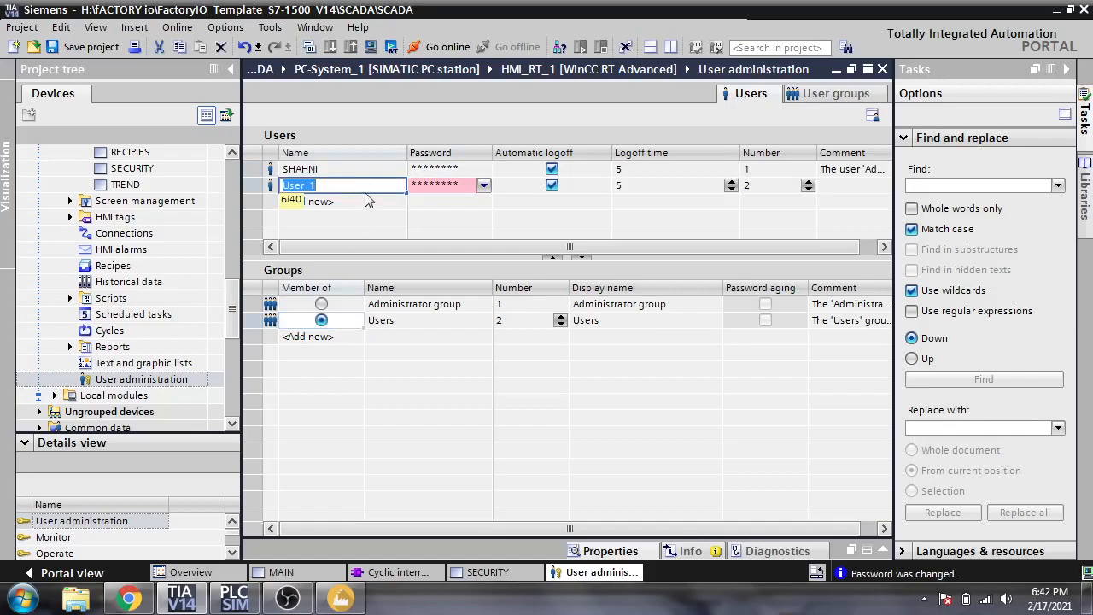
text(NEW)
click(404, 218)
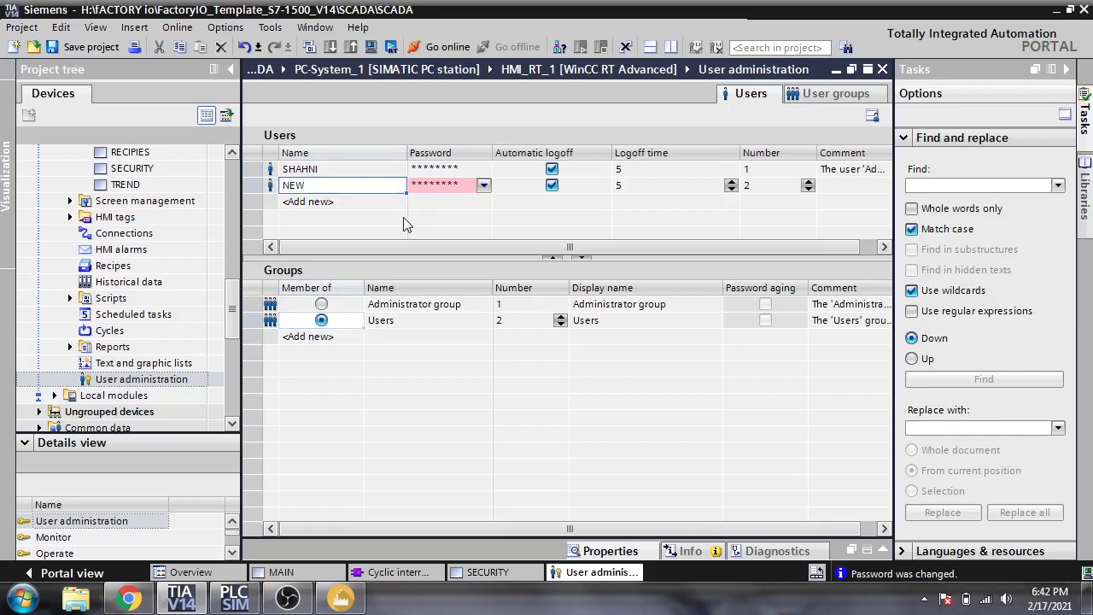
click(483, 187)
click(482, 187)
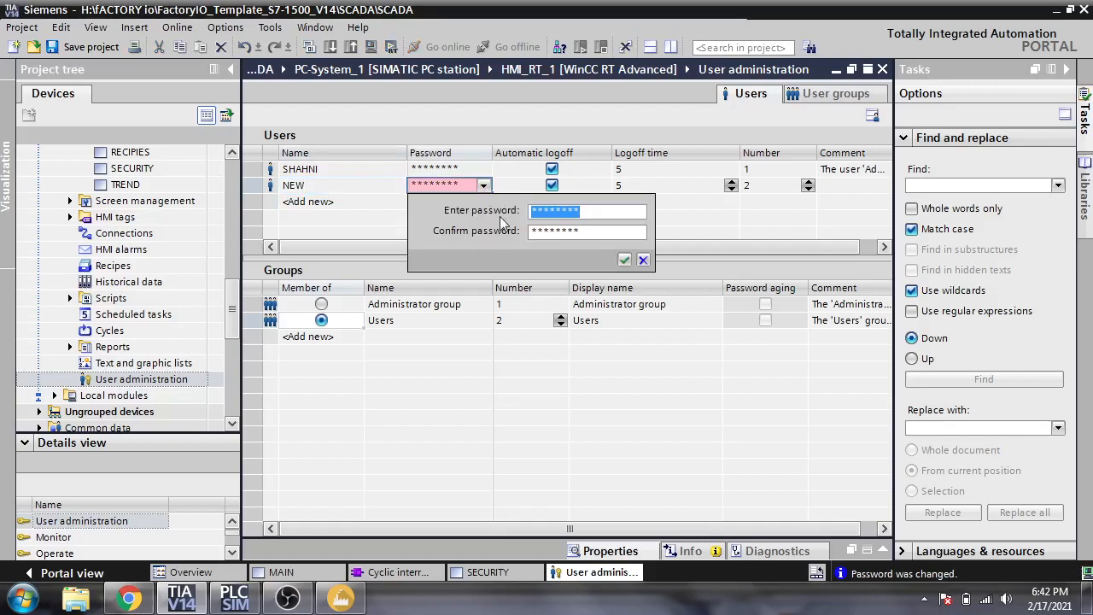
text(**)
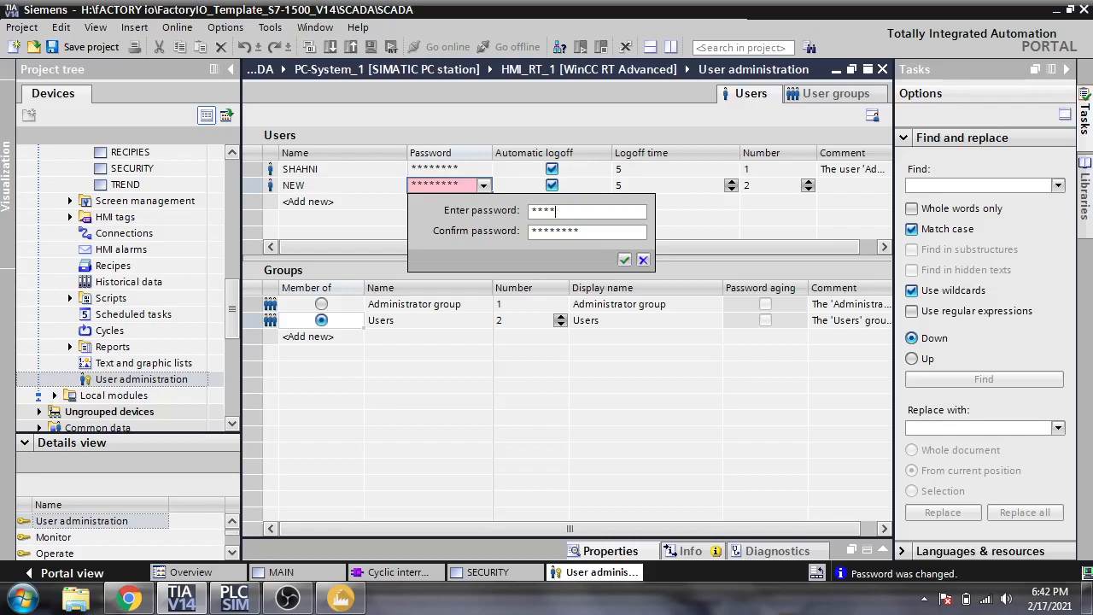
drag(601, 236, 481, 235)
text(***)
click(624, 260)
click(581, 193)
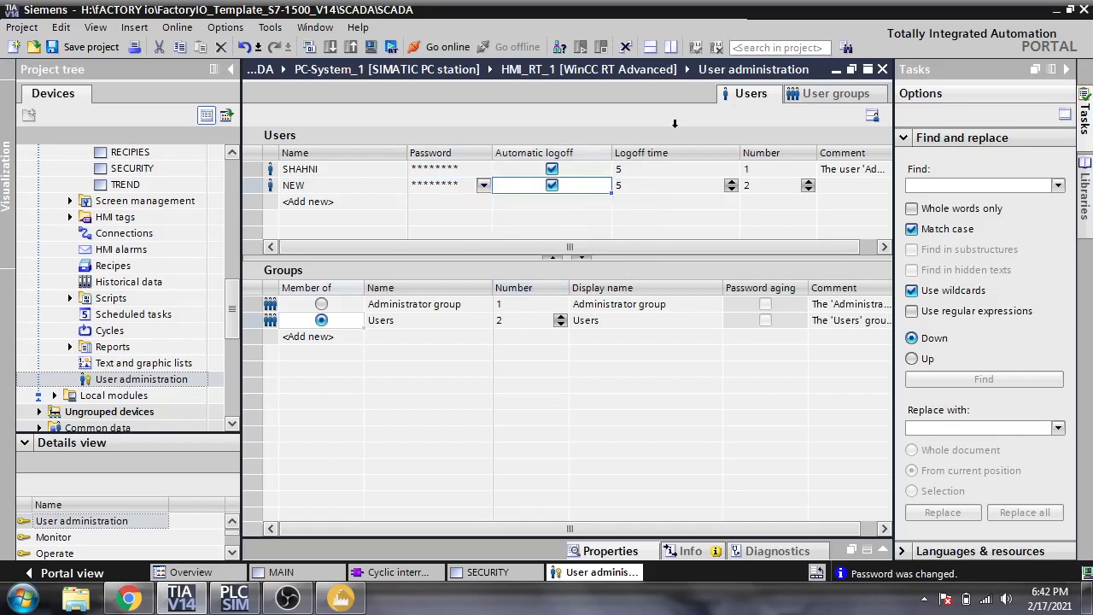
- Compare the Administrator group's three authorizations with the Users group's Operate-only right
click(825, 95)
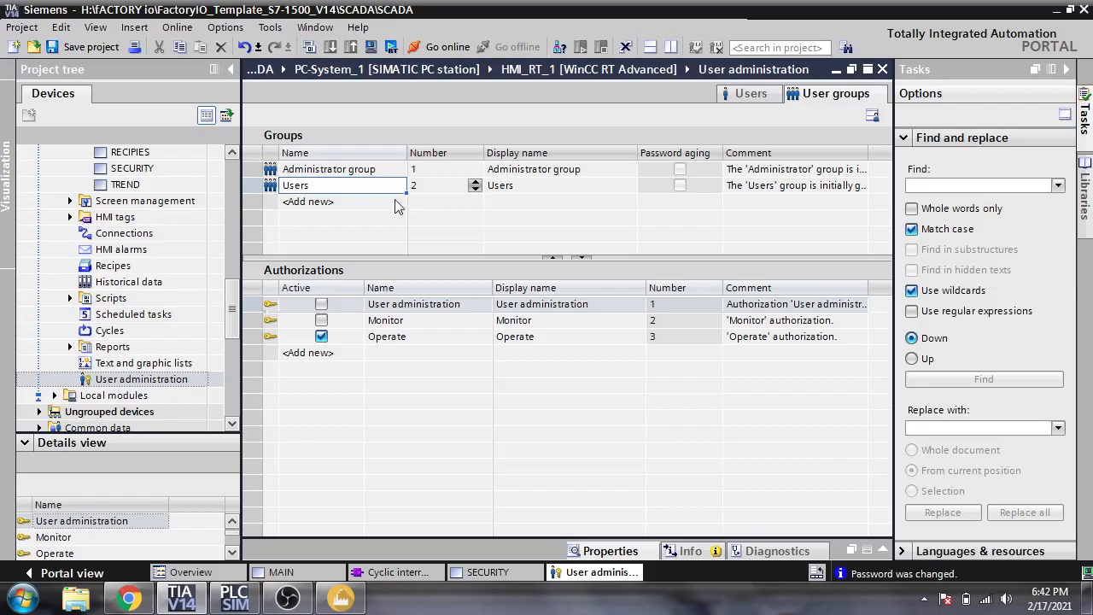
click(365, 171)
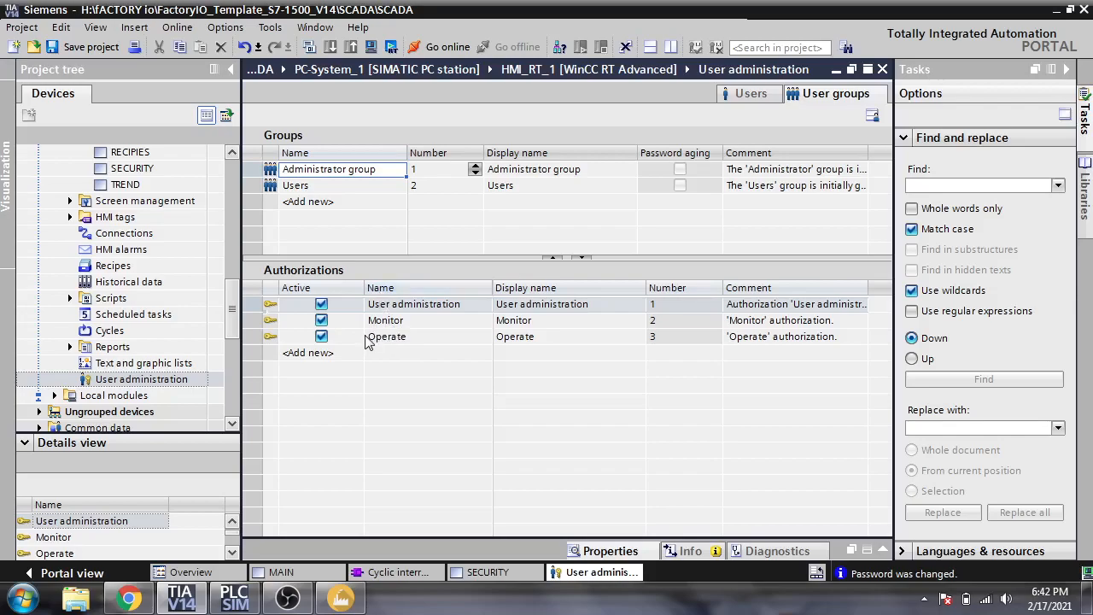
click(354, 187)
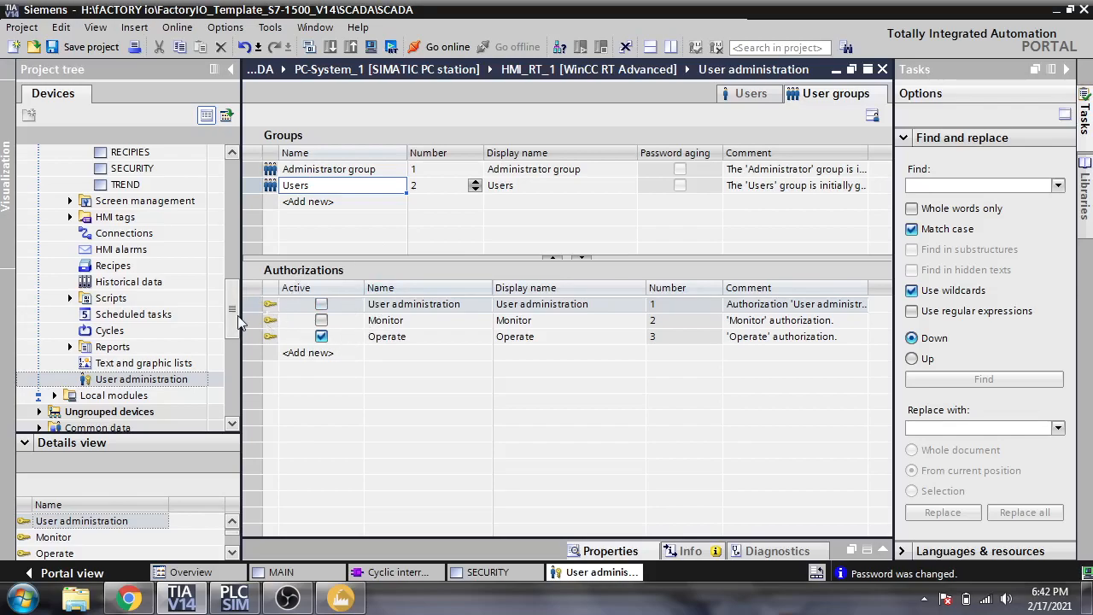
scroll(236, 310, up, 1)
mouse_move(237, 310)
mouse_down()
mouse_move(236, 350)
mouse_move(236, 288)
mouse_up()
- Drop a User view control onto the SECURITY screen and enlarge it below the title
click(485, 572)
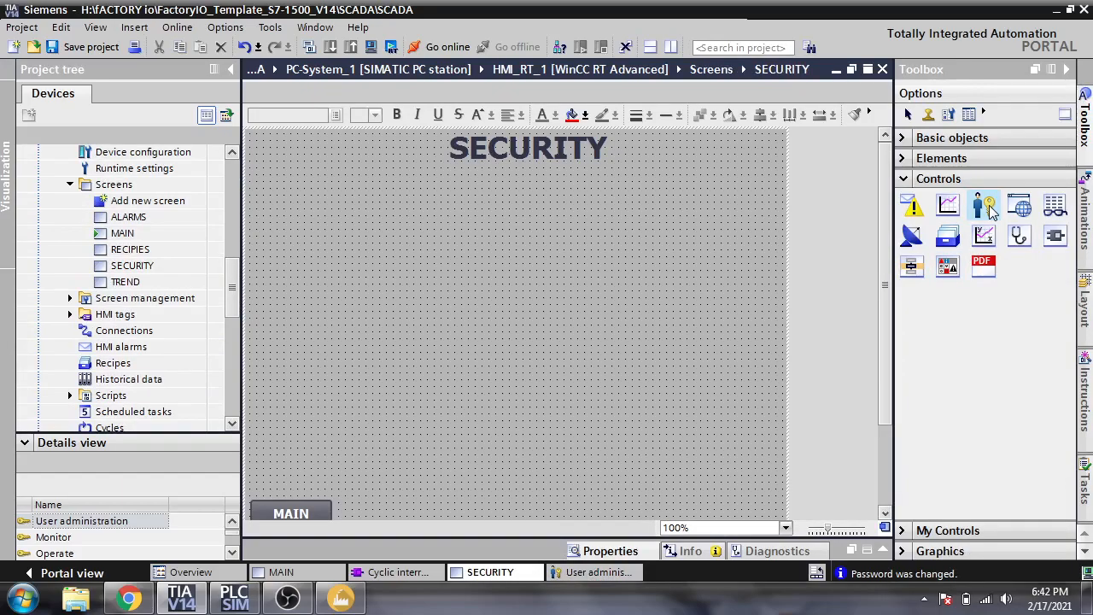
drag(826, 244, 459, 275)
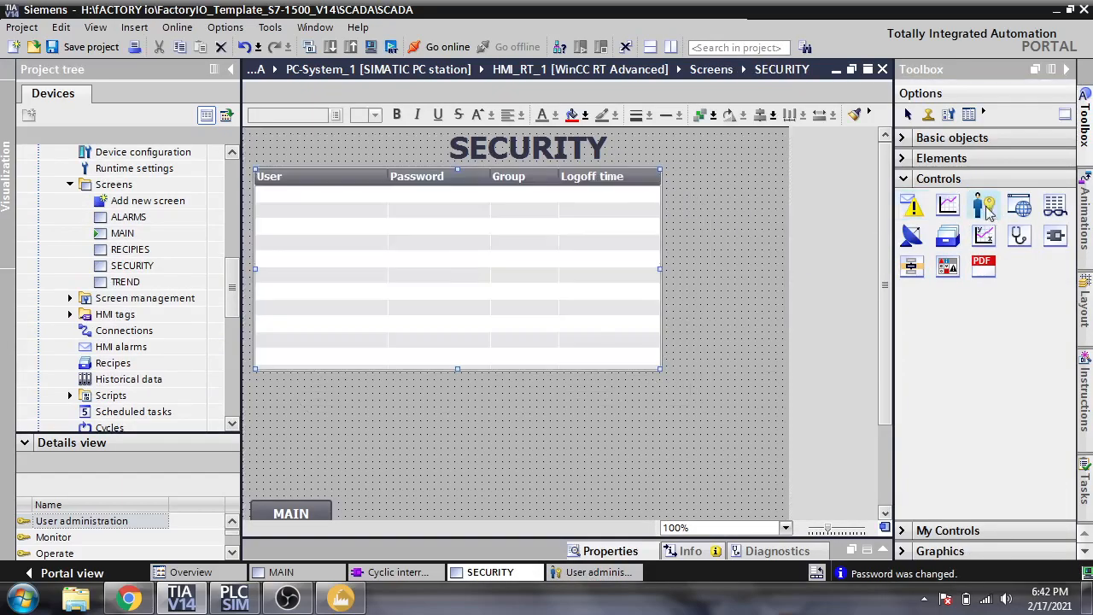
drag(660, 373, 767, 451)
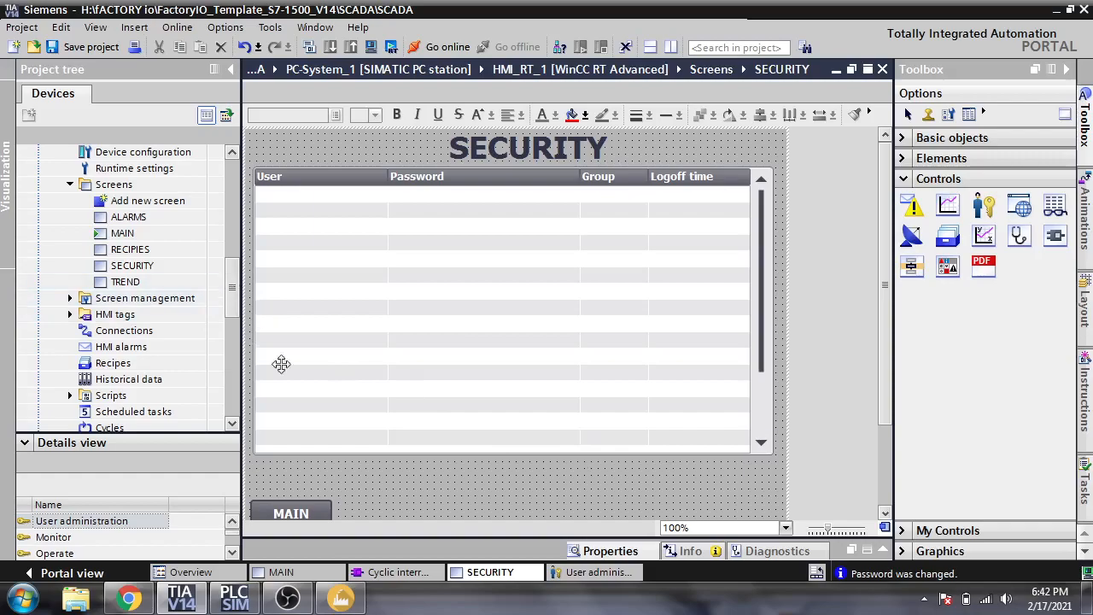
click(759, 444)
drag(771, 452, 746, 415)
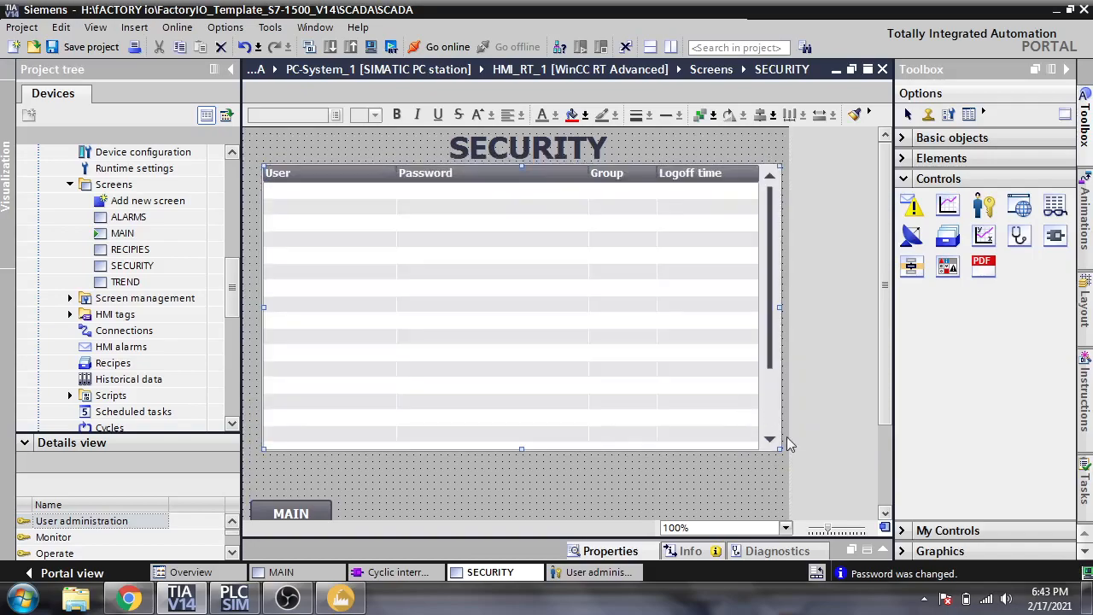
- Place two Text buttons side by side beneath the user view table
scroll(888, 369, down, 1)
scroll(888, 369, down, 1)
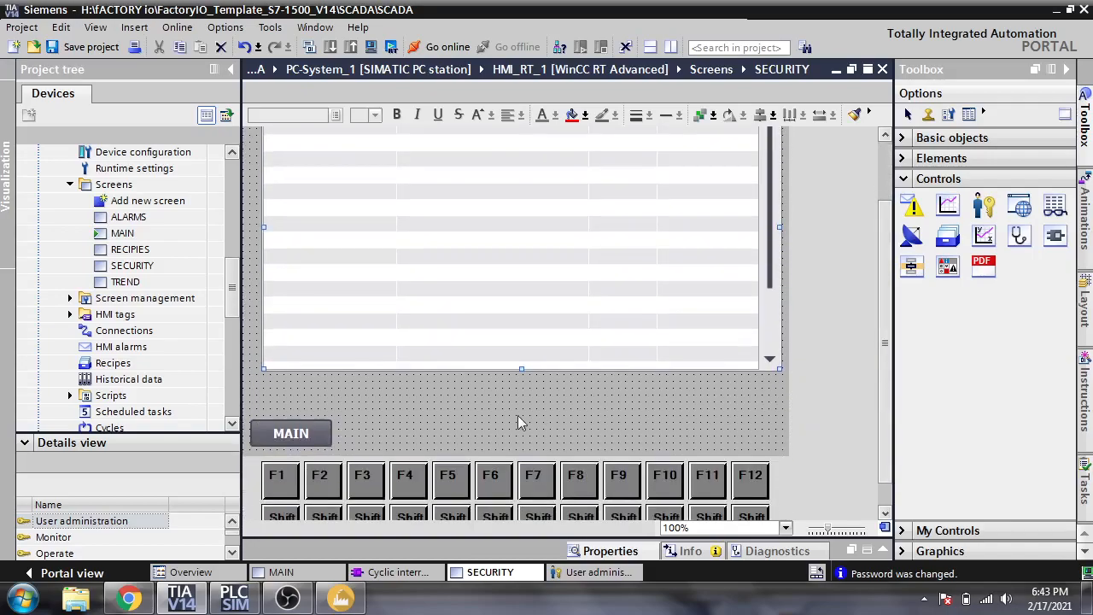
click(457, 402)
right_click(457, 404)
click(463, 434)
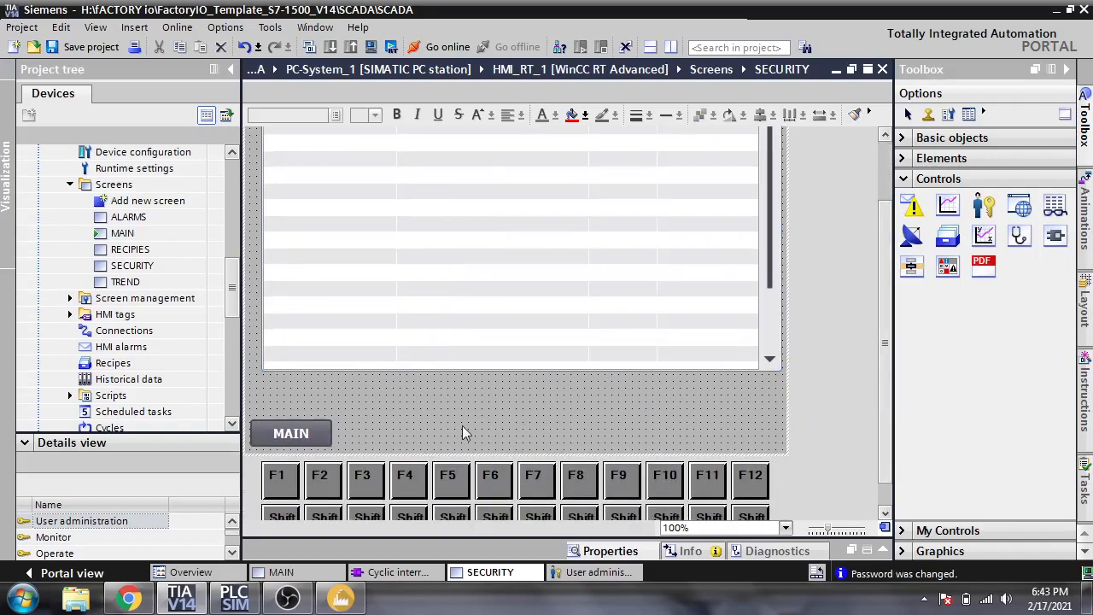
click(905, 179)
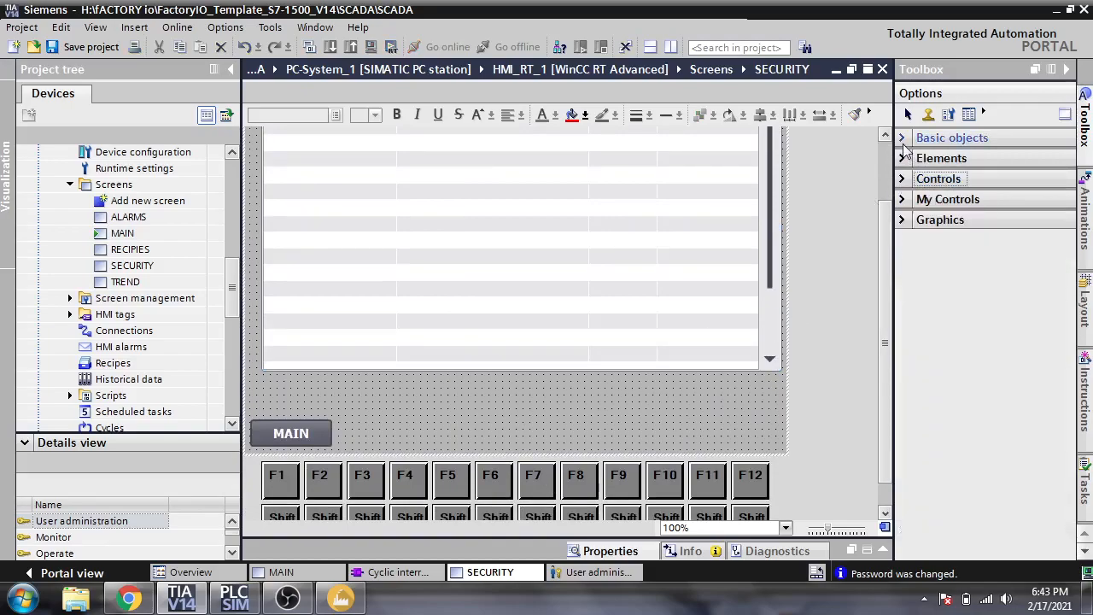
click(907, 141)
click(905, 141)
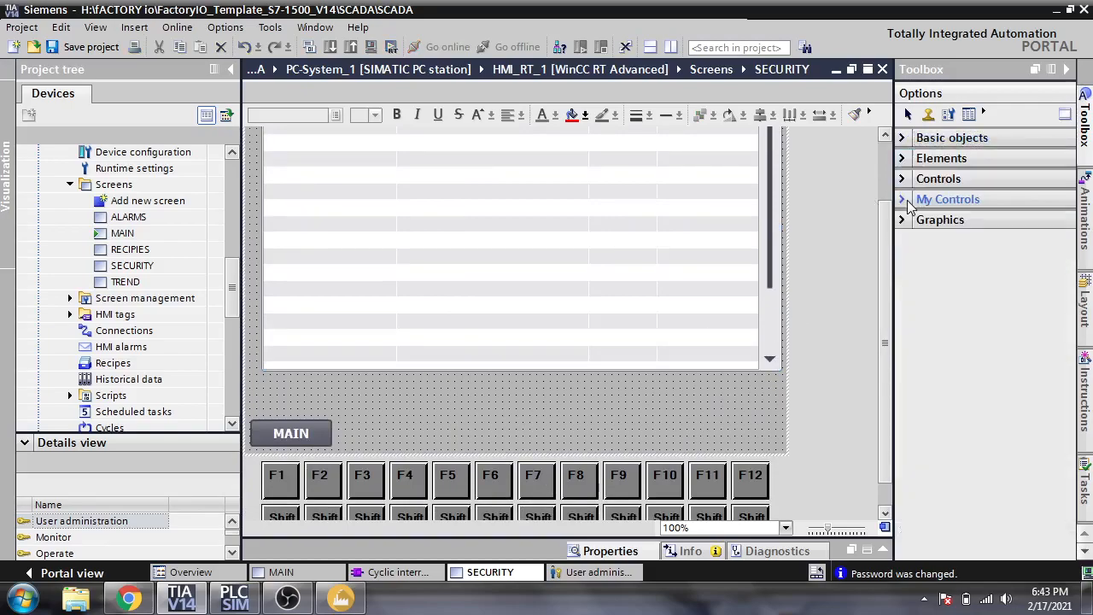
click(905, 158)
click(947, 184)
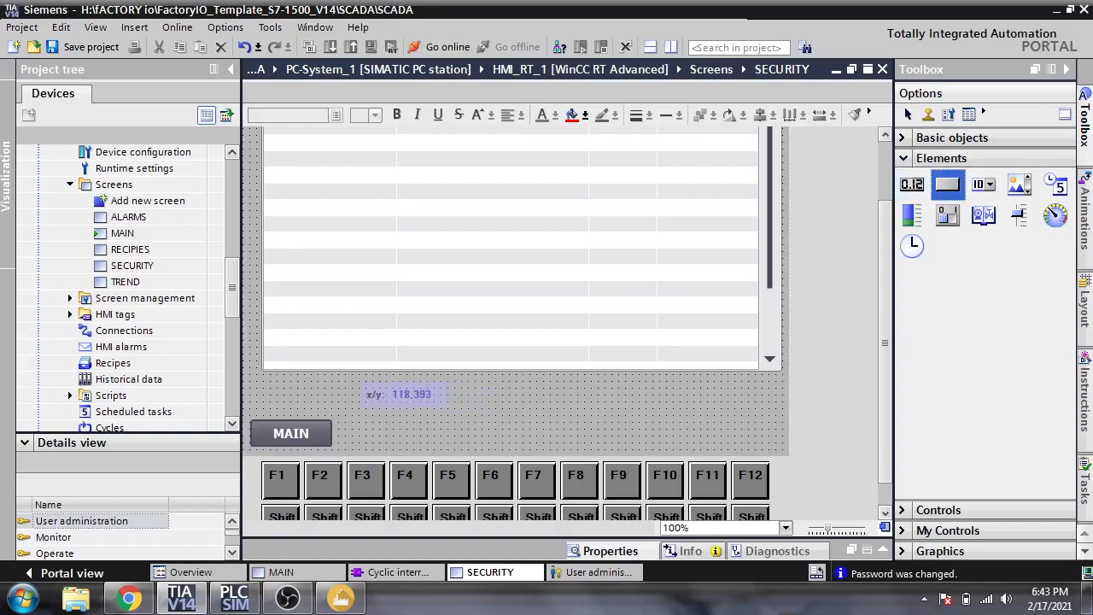
click(345, 384)
click(473, 385)
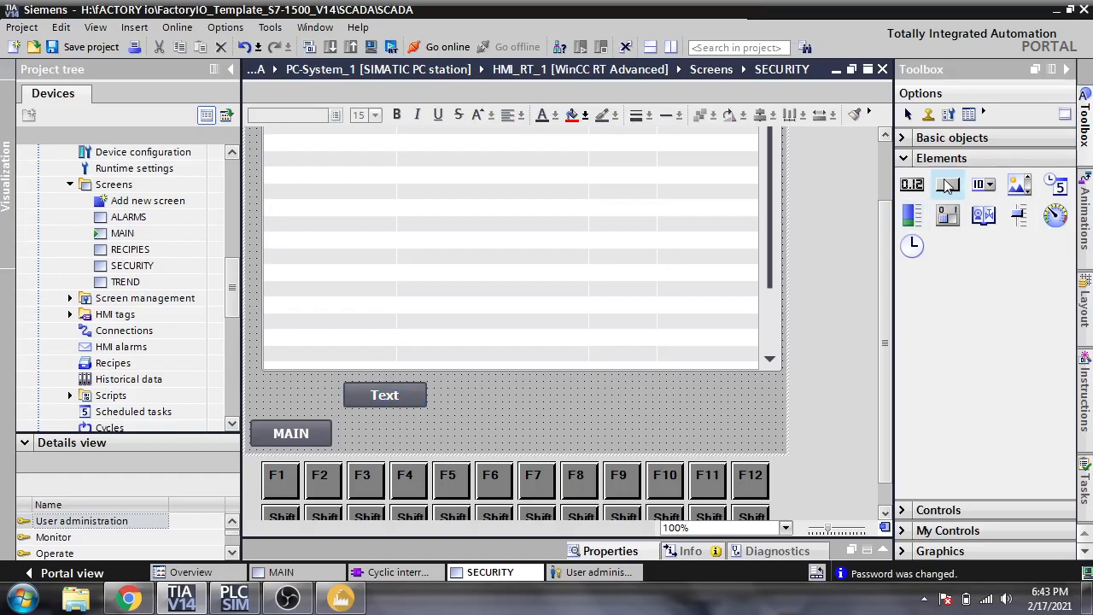
drag(471, 385, 552, 411)
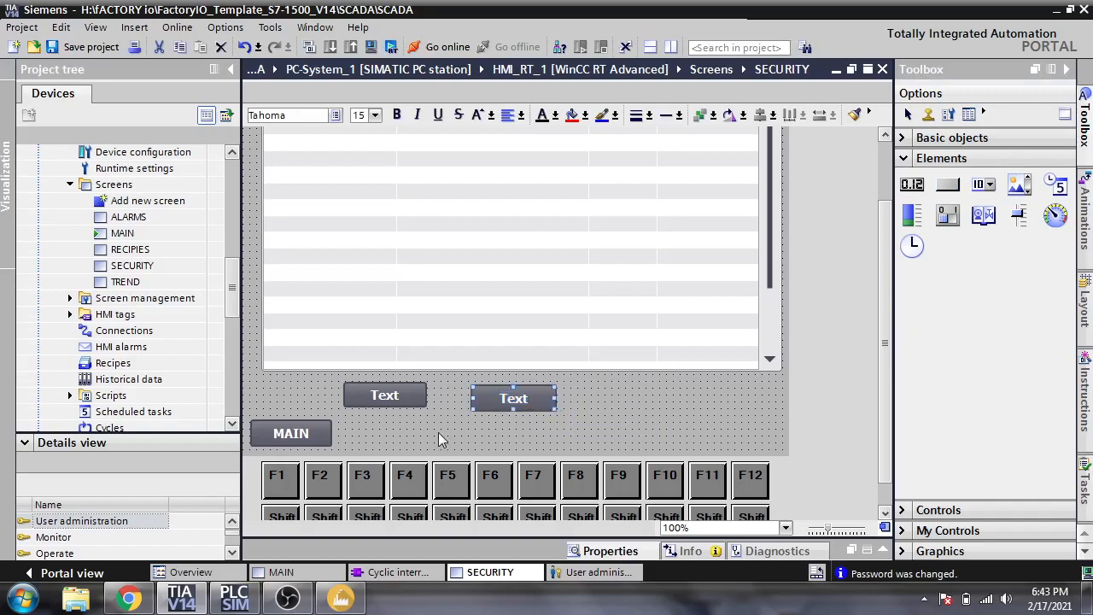
- Rearrange the Properties inspector so the SECURITY canvas and its properties show together
double_click(438, 432)
double_click(411, 399)
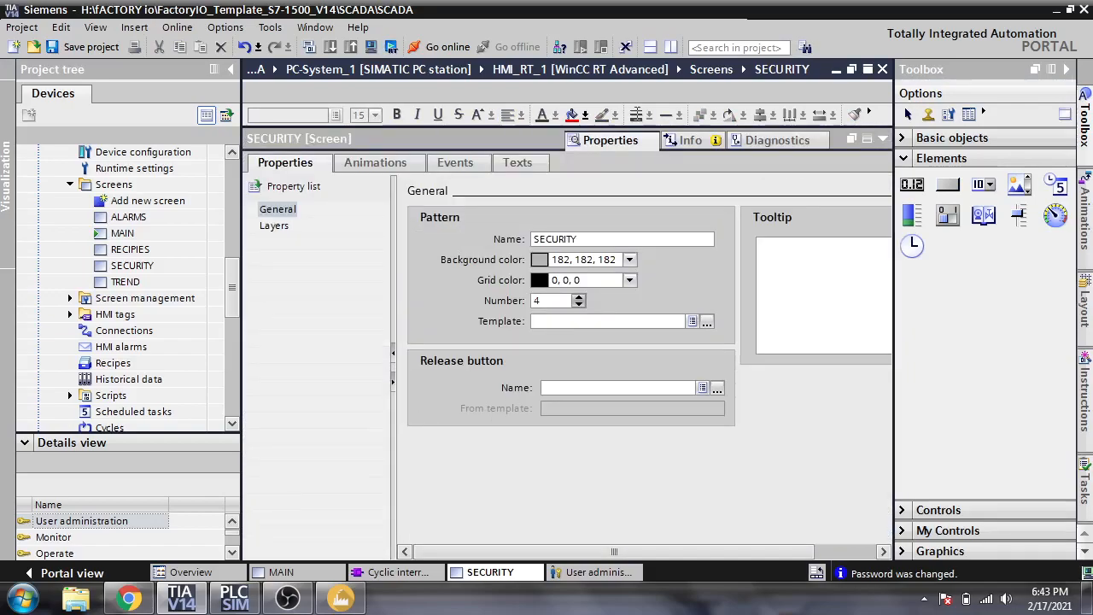
click(884, 140)
click(413, 394)
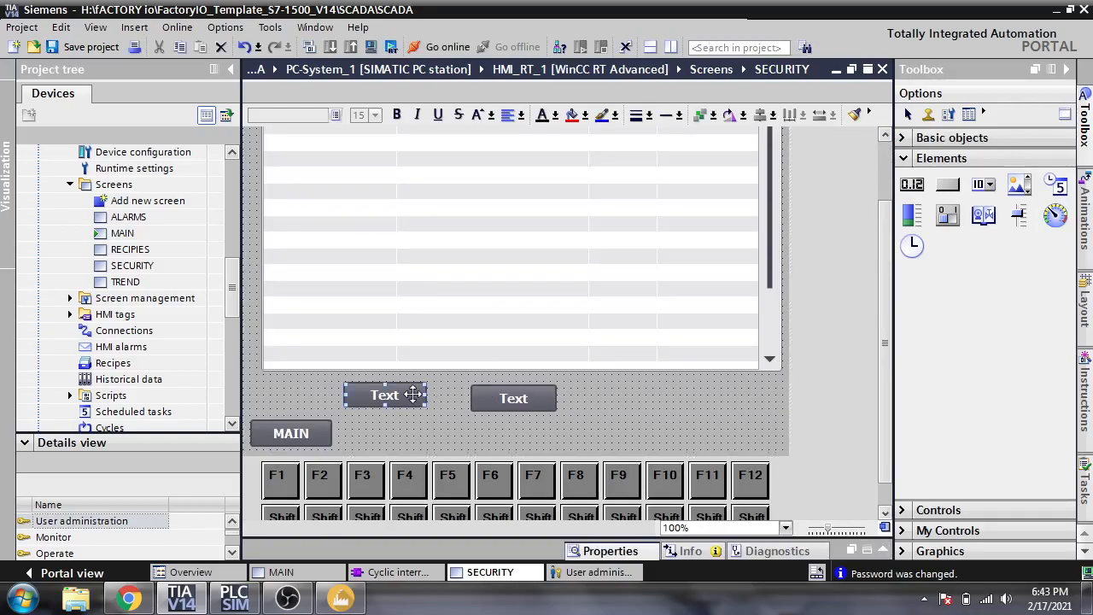
double_click(510, 432)
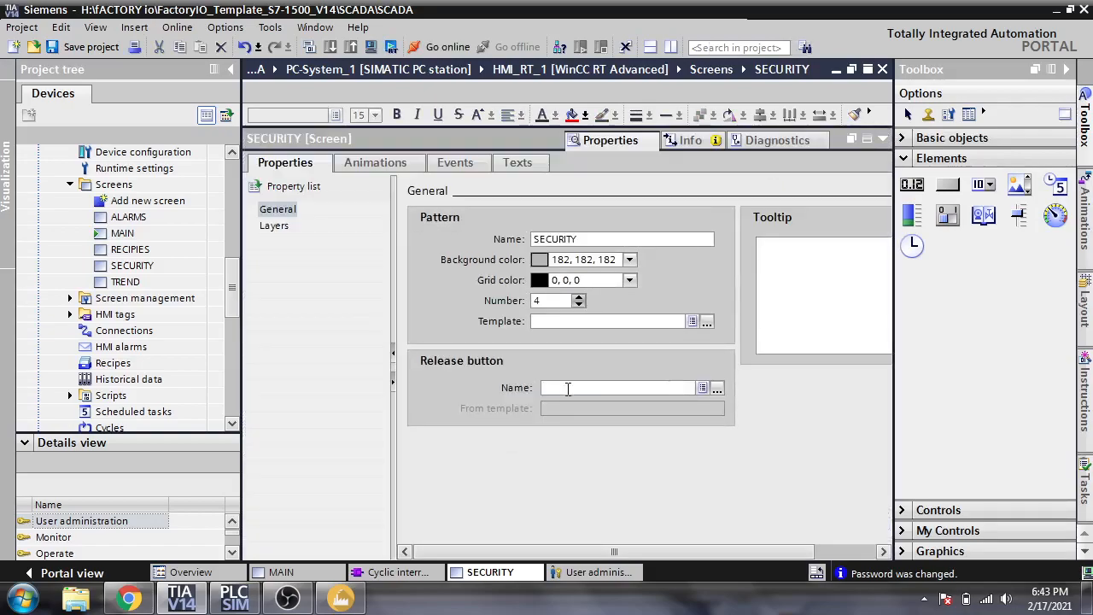
click(886, 142)
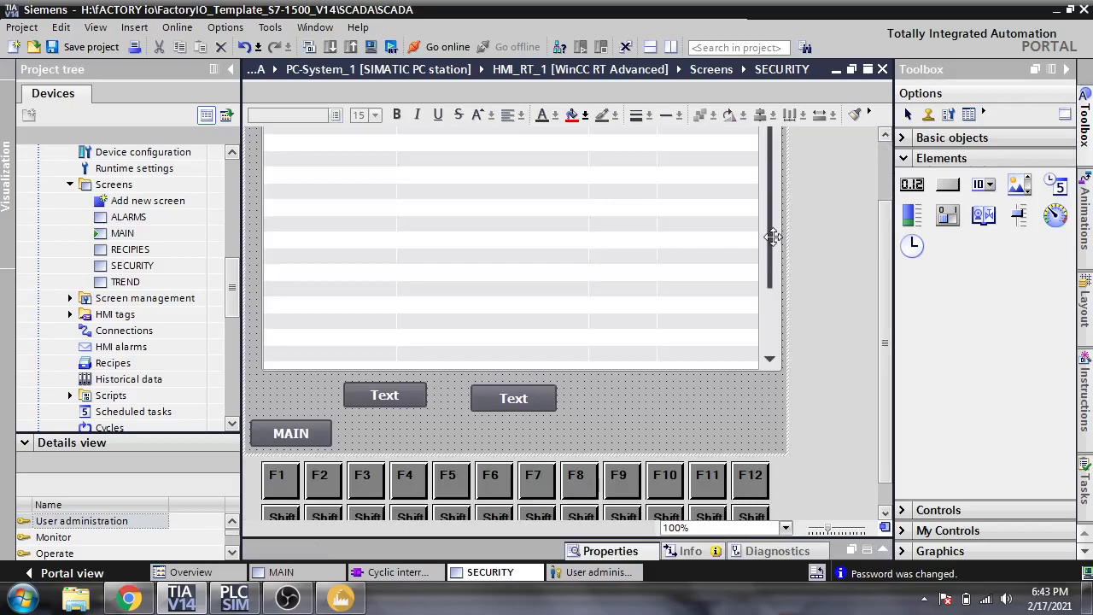
click(878, 551)
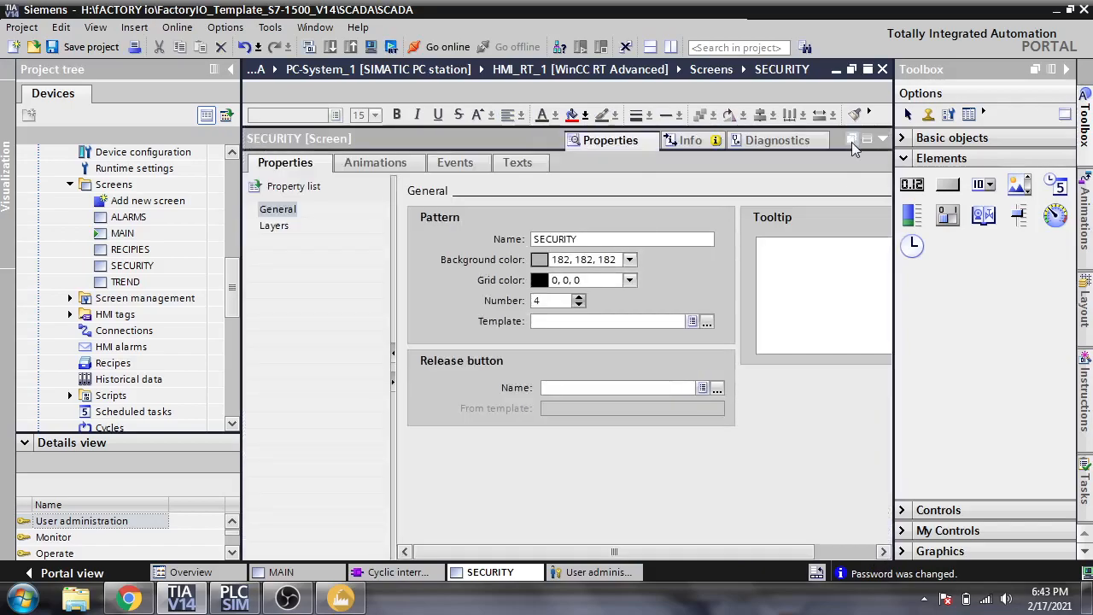
click(851, 140)
click(903, 117)
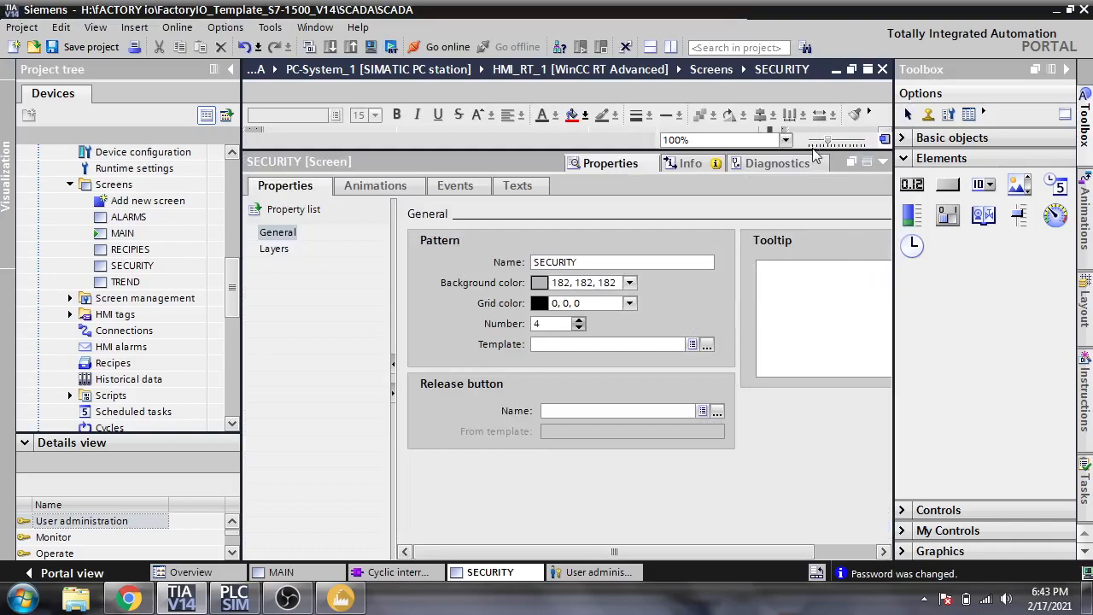
drag(808, 151, 776, 401)
scroll(885, 311, down, 4)
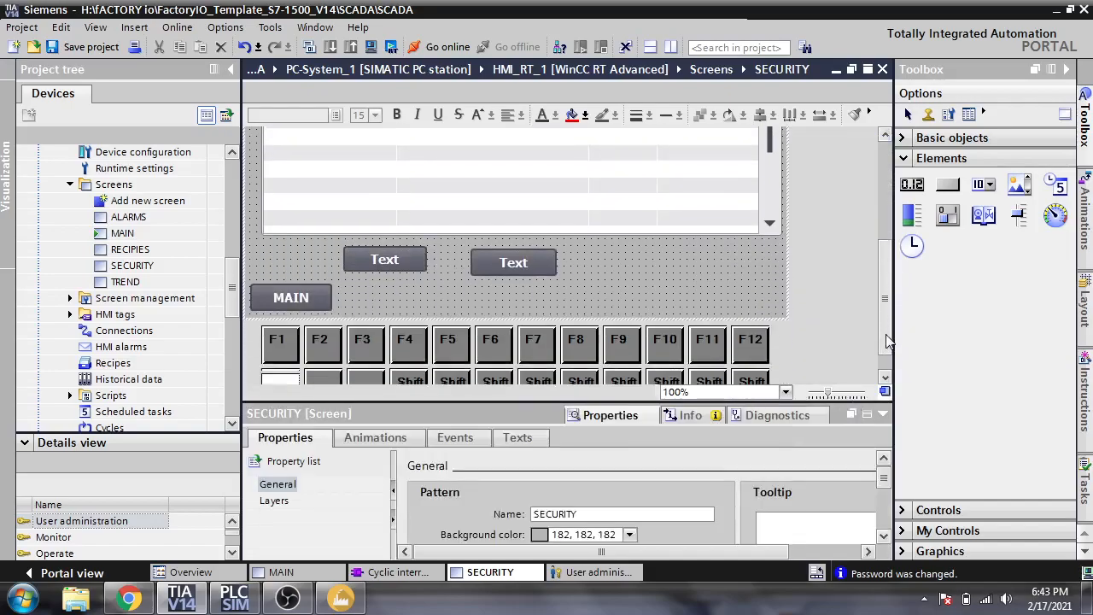
- Assign the Logon system function to the left Text button's Press event
click(385, 249)
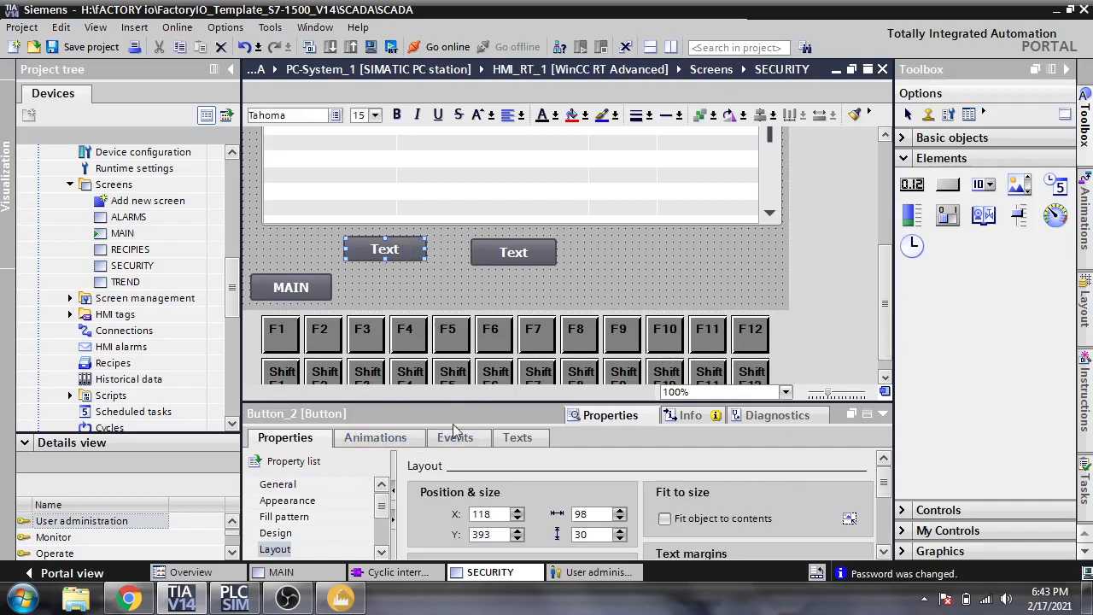
click(455, 437)
click(539, 502)
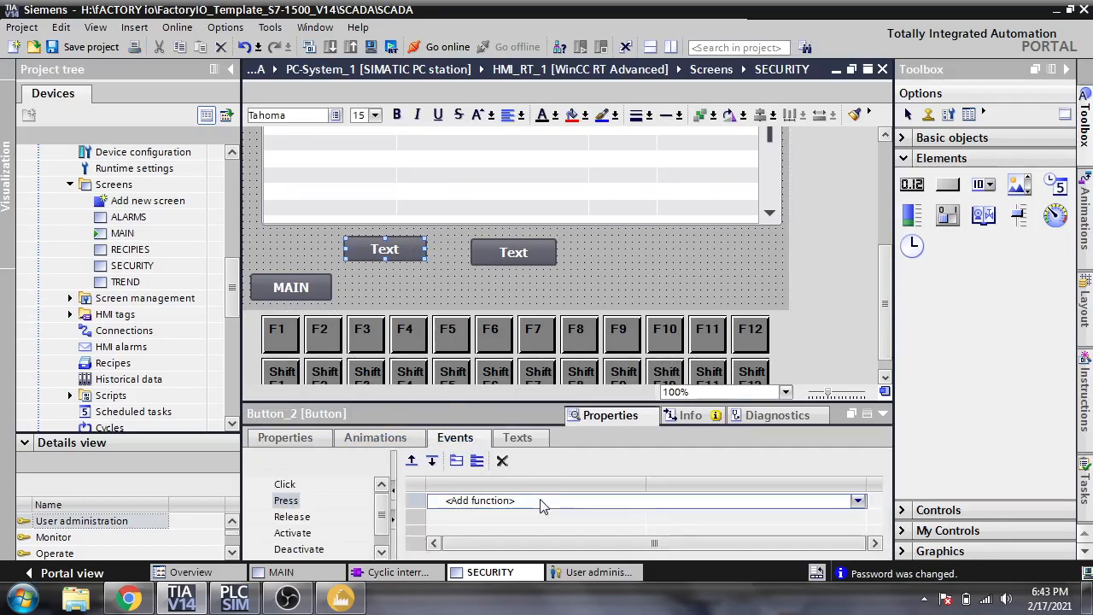
click(858, 502)
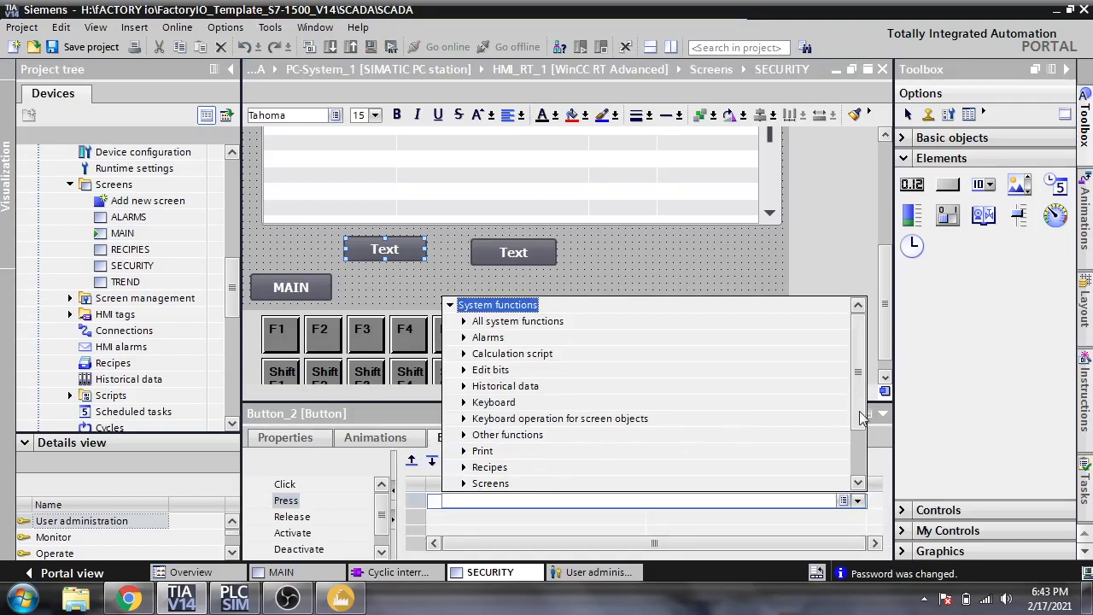
scroll(857, 401, down, 2)
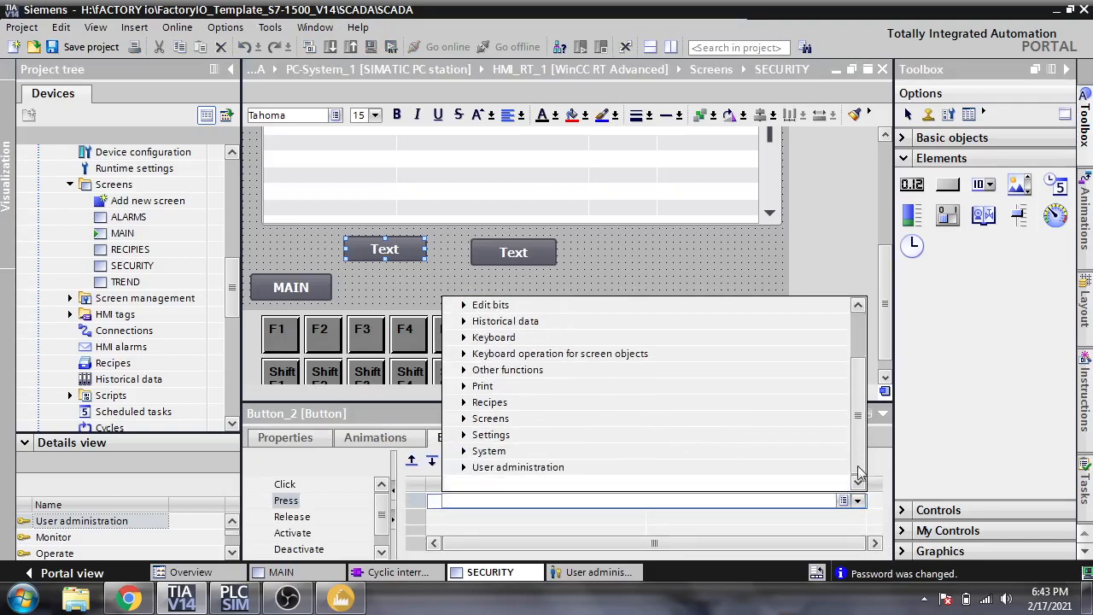
click(466, 469)
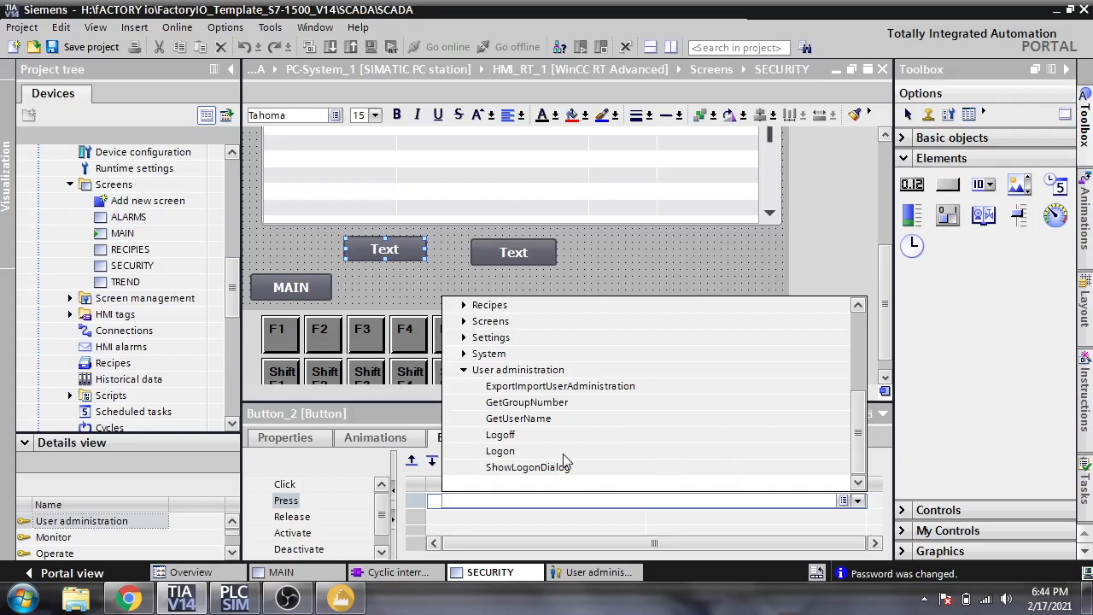
click(500, 451)
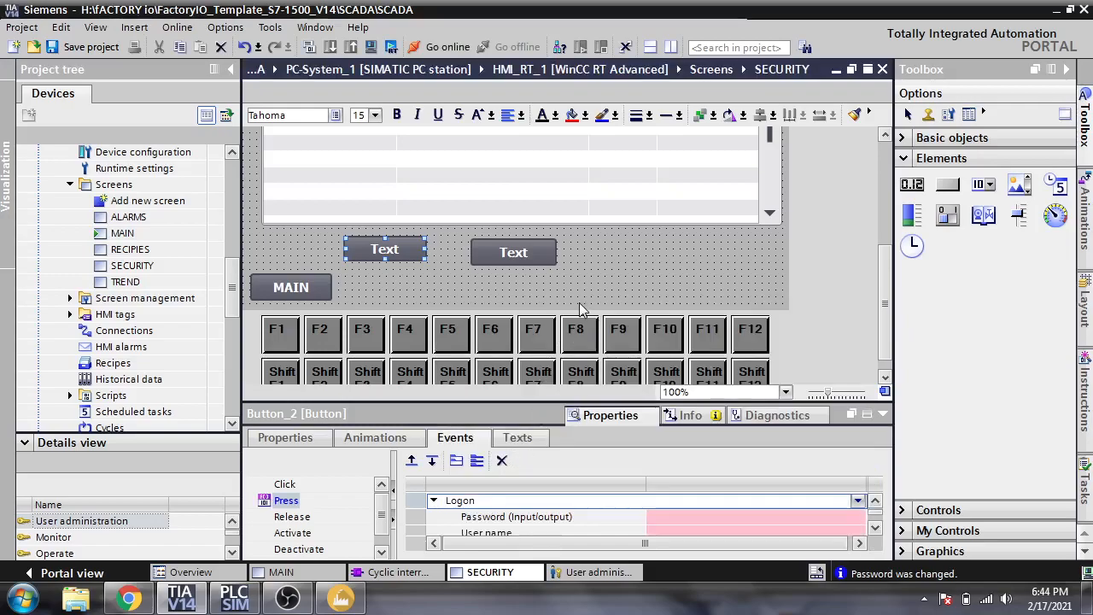
- Replace Logon with the Logoff system function on that button's Press event
click(875, 527)
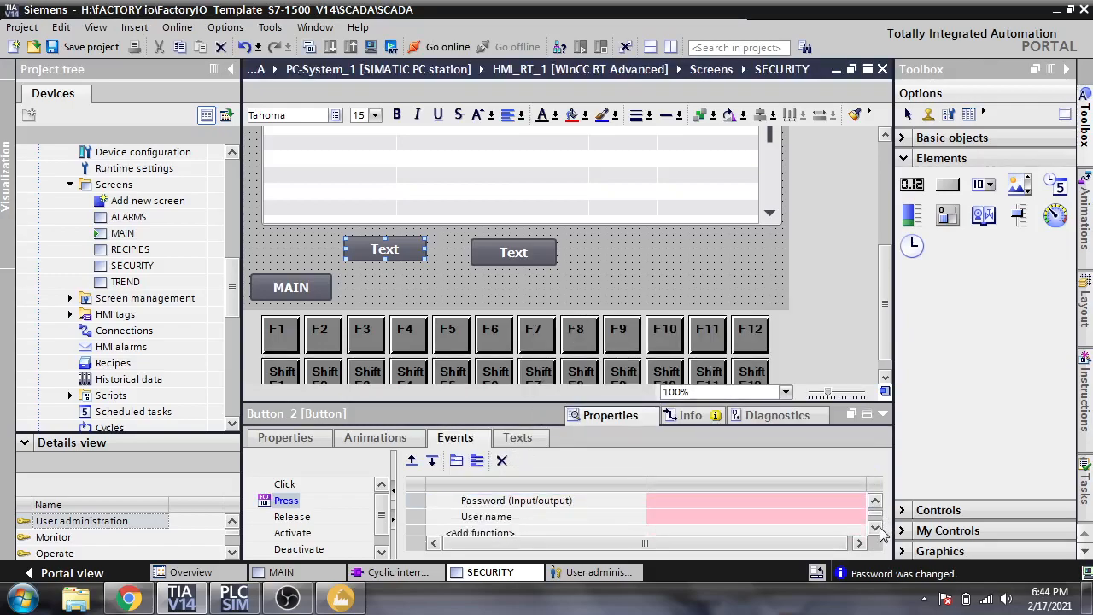
click(874, 528)
click(876, 501)
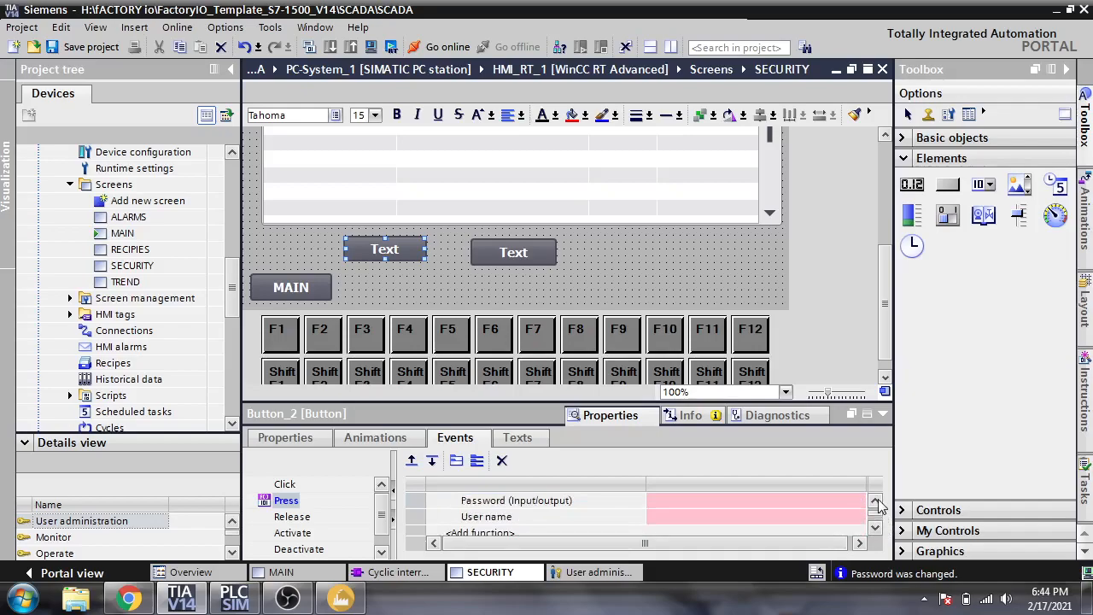
click(875, 501)
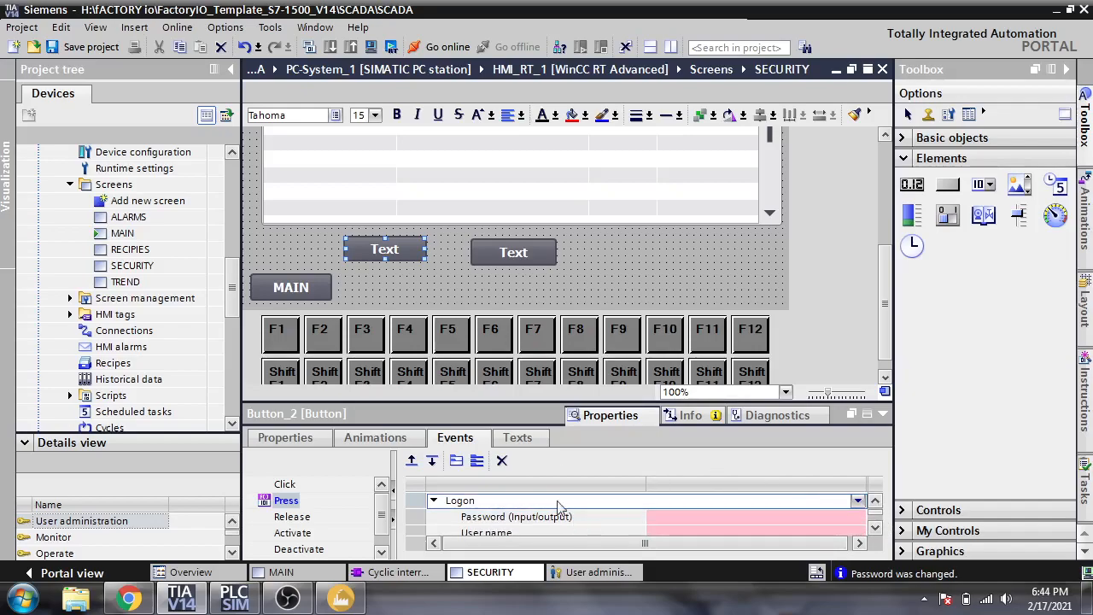
click(592, 510)
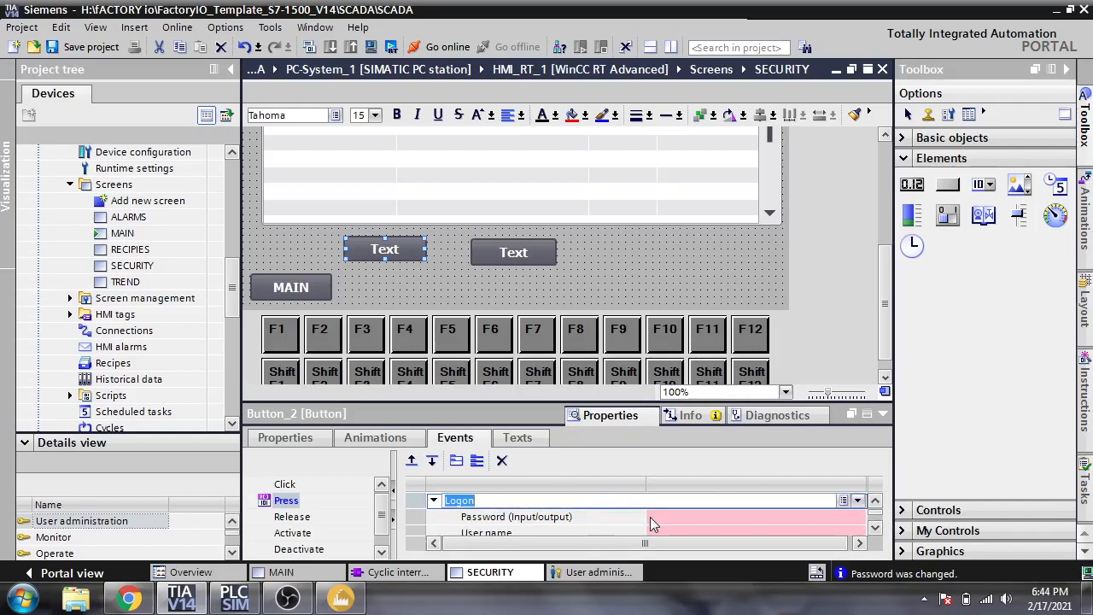
click(843, 500)
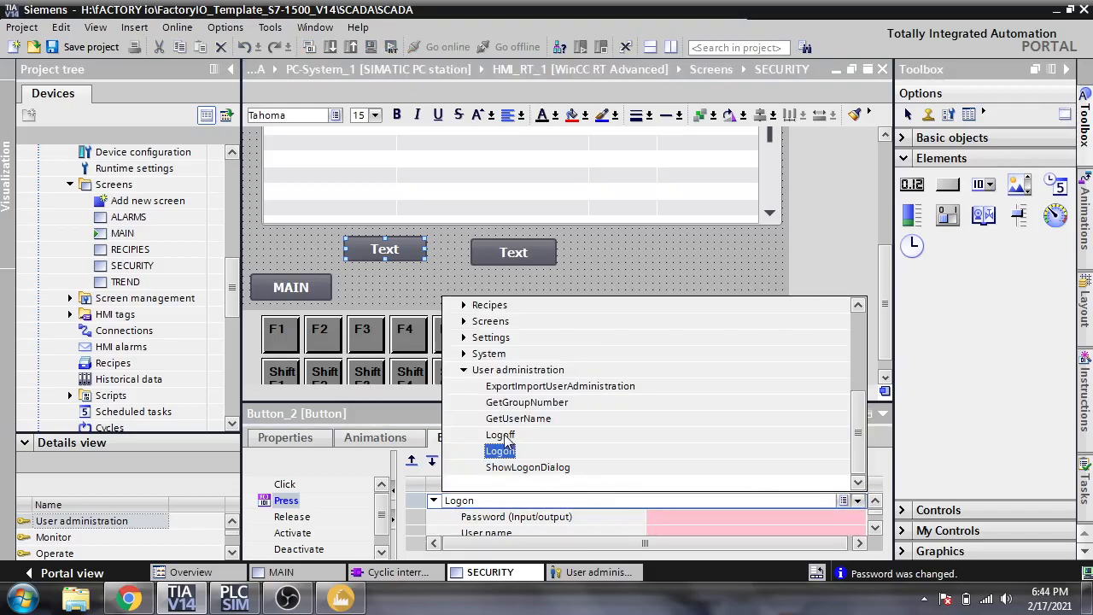
click(506, 436)
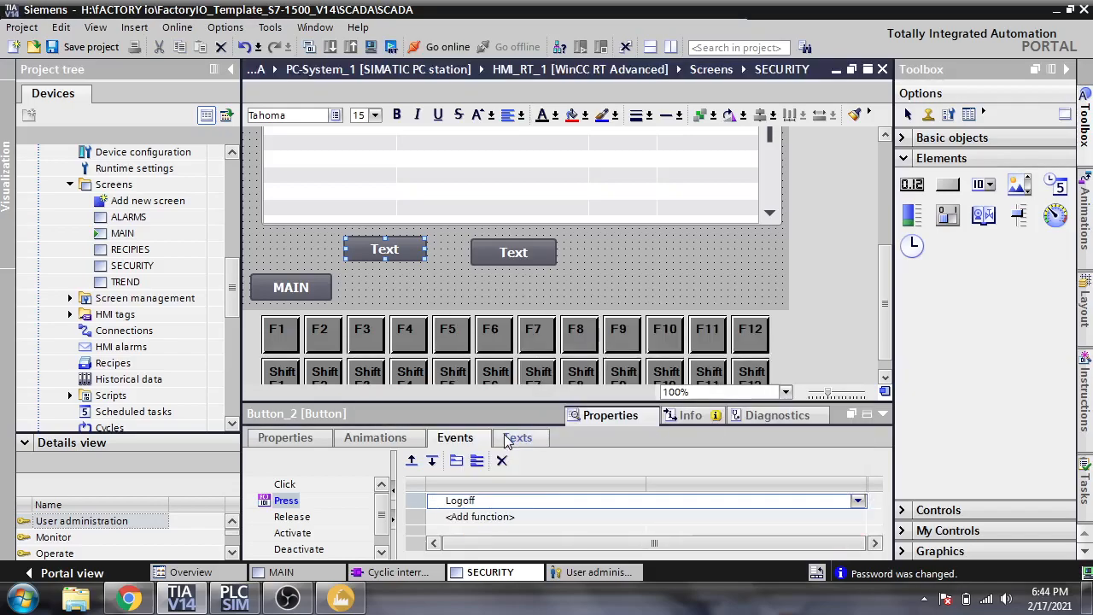
click(600, 519)
- Move the Logoff button to the right and relabel it LOG OFF
drag(521, 251, 615, 252)
double_click(616, 251)
text(LO)
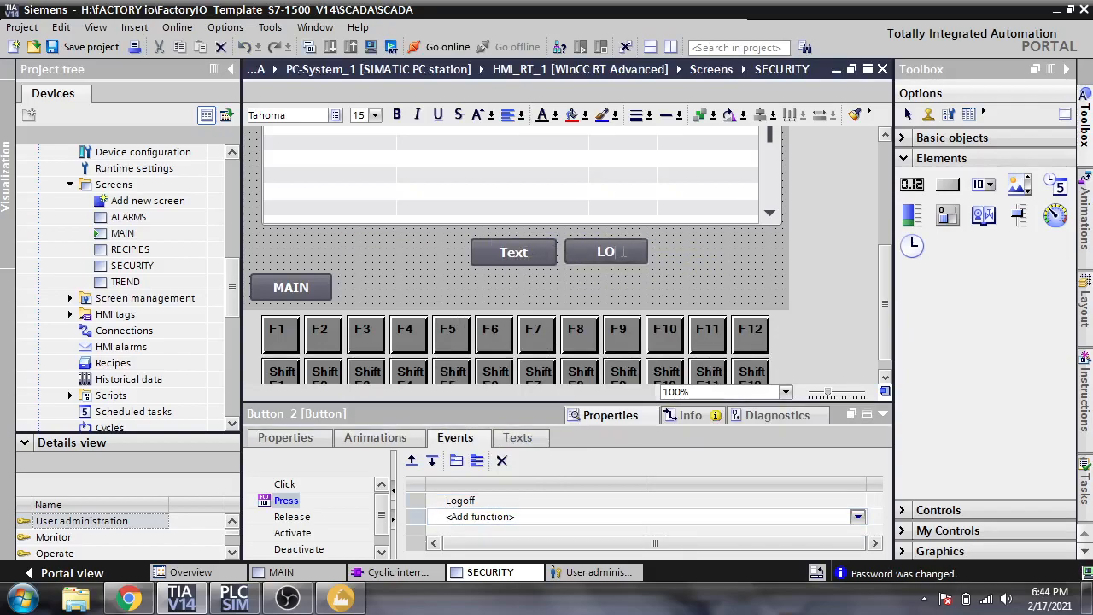
text(G OFF)
- Look at the spare Text button's Press event without assigning anything, then delete that button
click(538, 252)
click(585, 504)
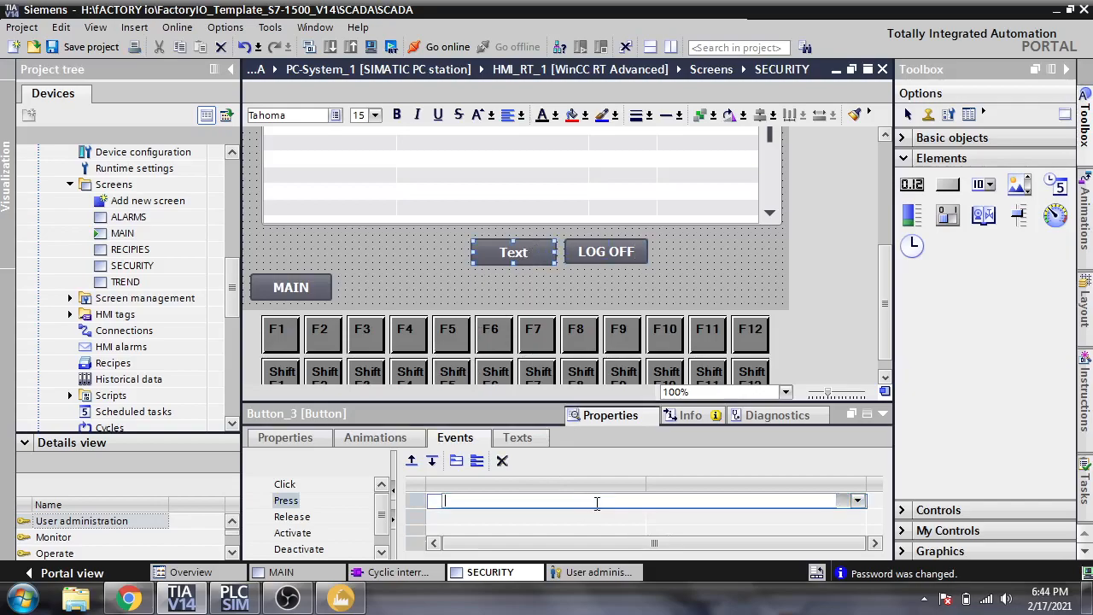
click(859, 501)
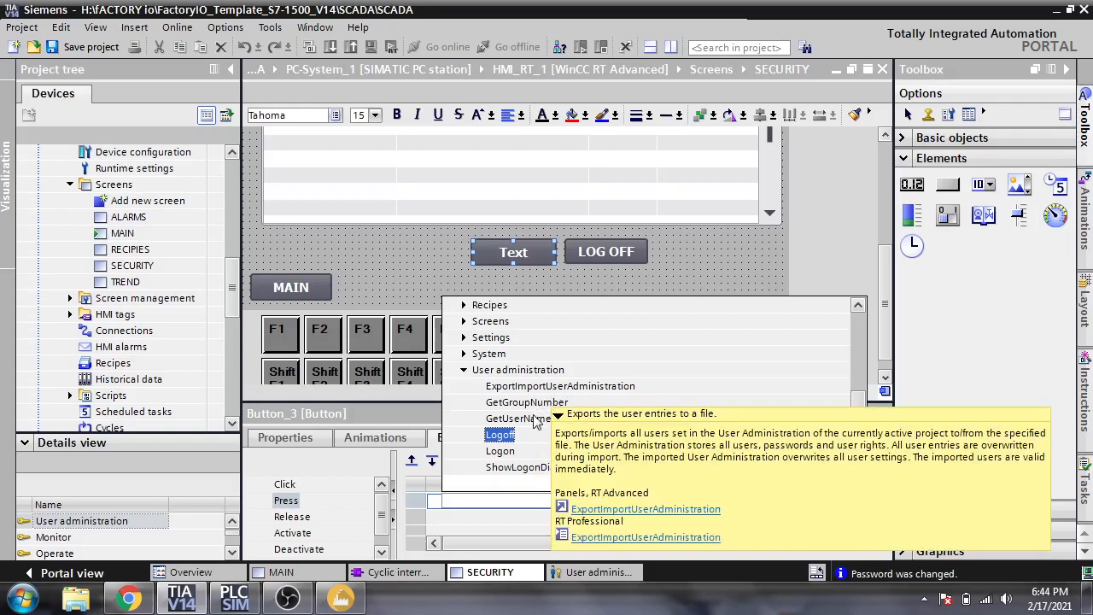
click(464, 368)
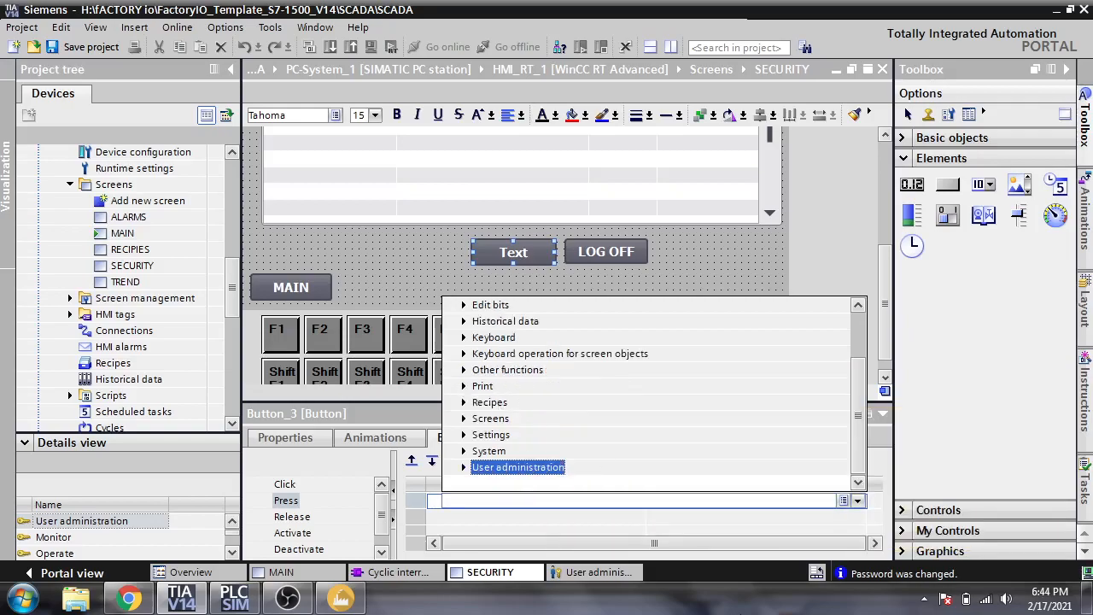
click(867, 539)
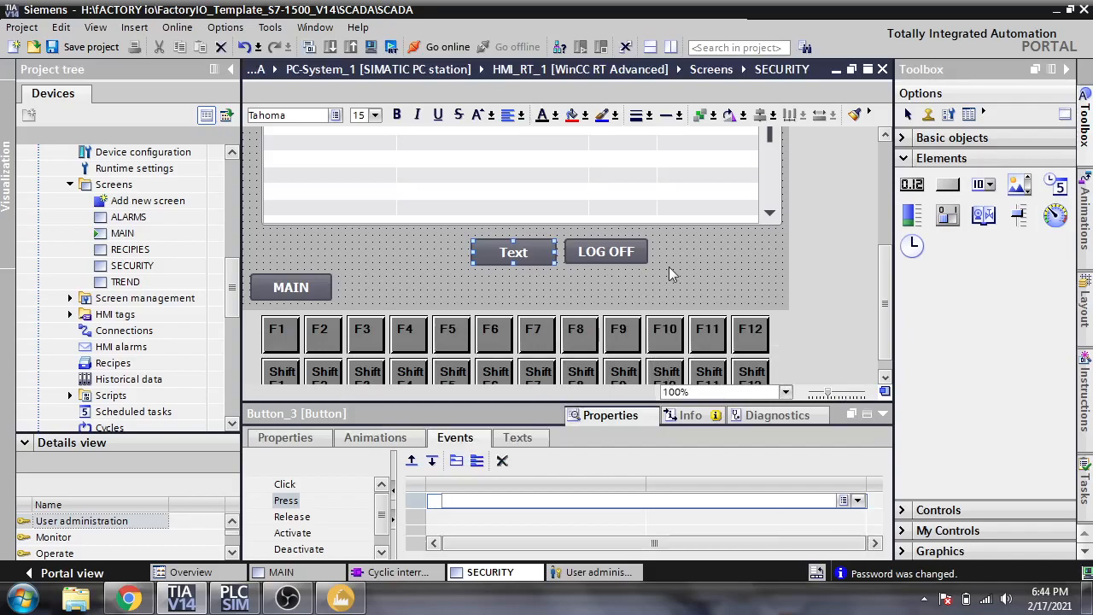
right_click(540, 256)
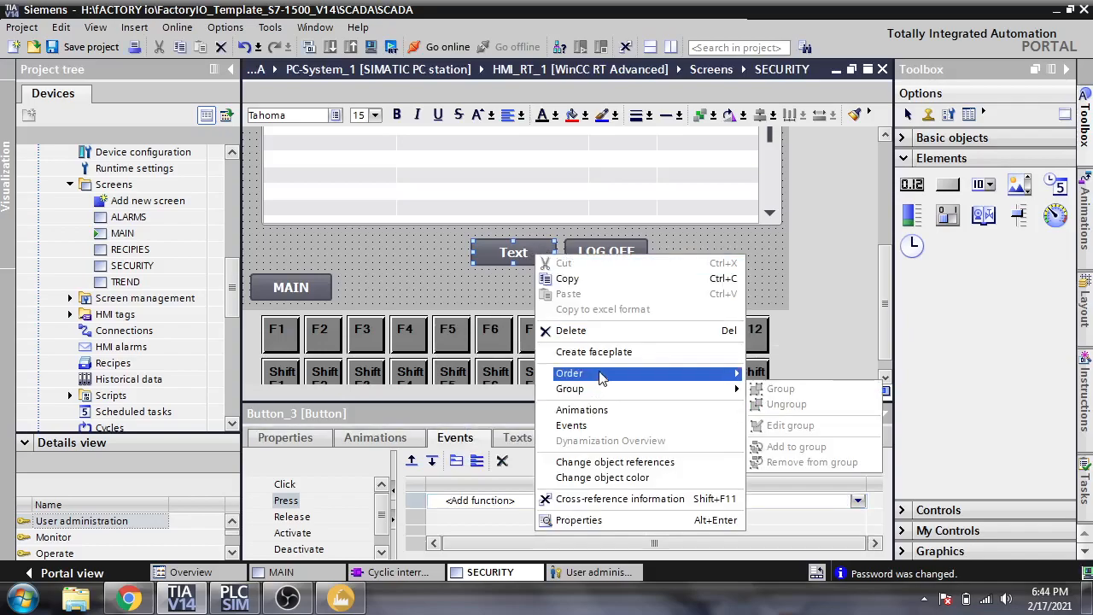
click(571, 329)
- Place the LOG OFF button just above the MAIN button
drag(616, 249, 321, 245)
click(565, 265)
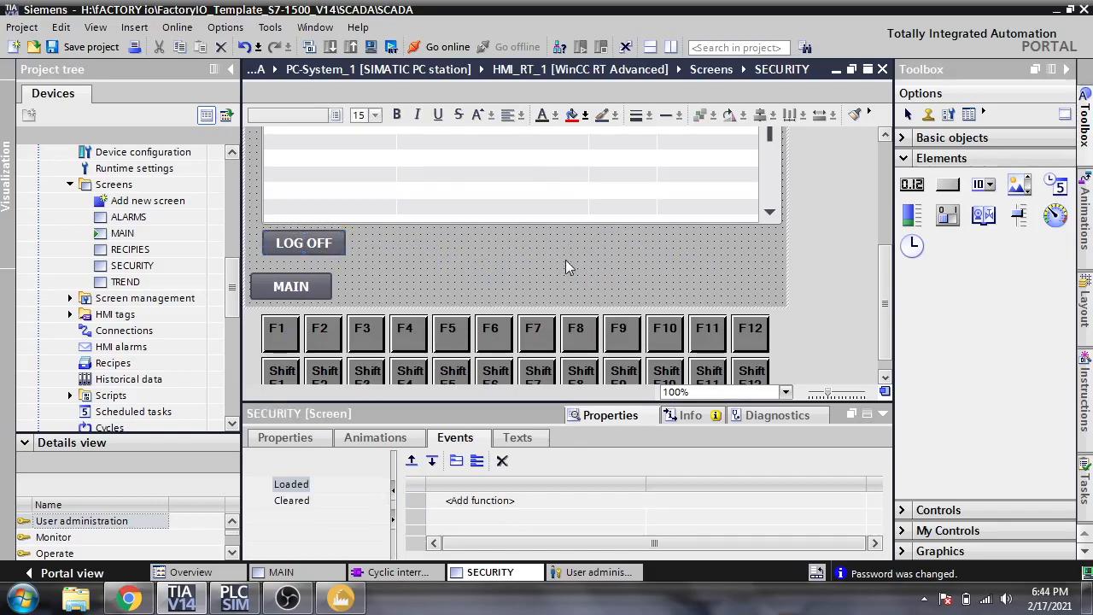
drag(890, 305, 890, 242)
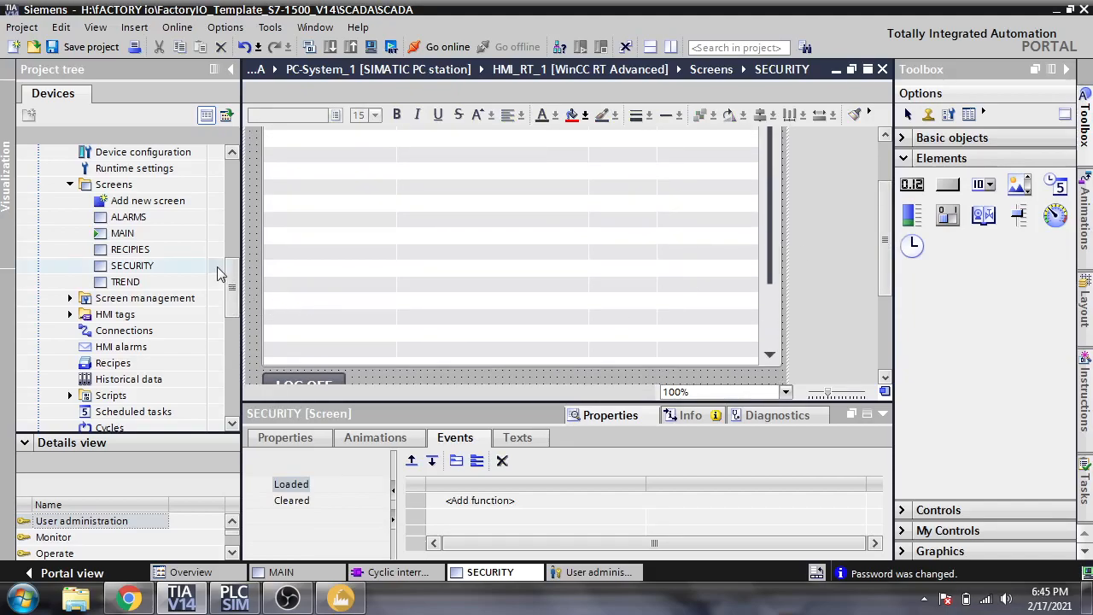
- On the MAIN screen, restrict the TREND button to the User administration group
double_click(152, 234)
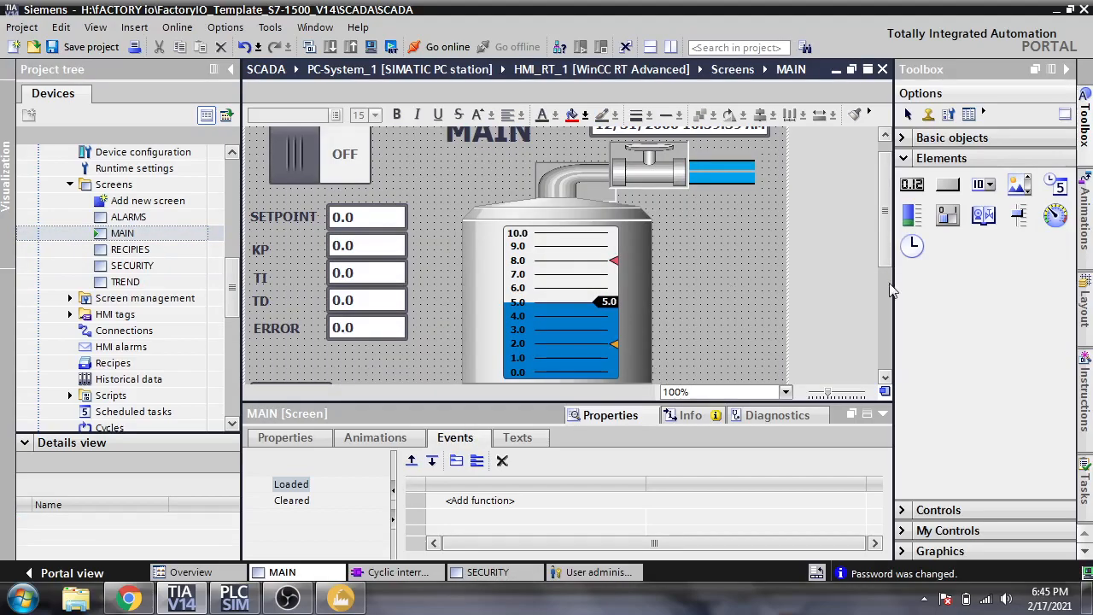
scroll(886, 293, down, 4)
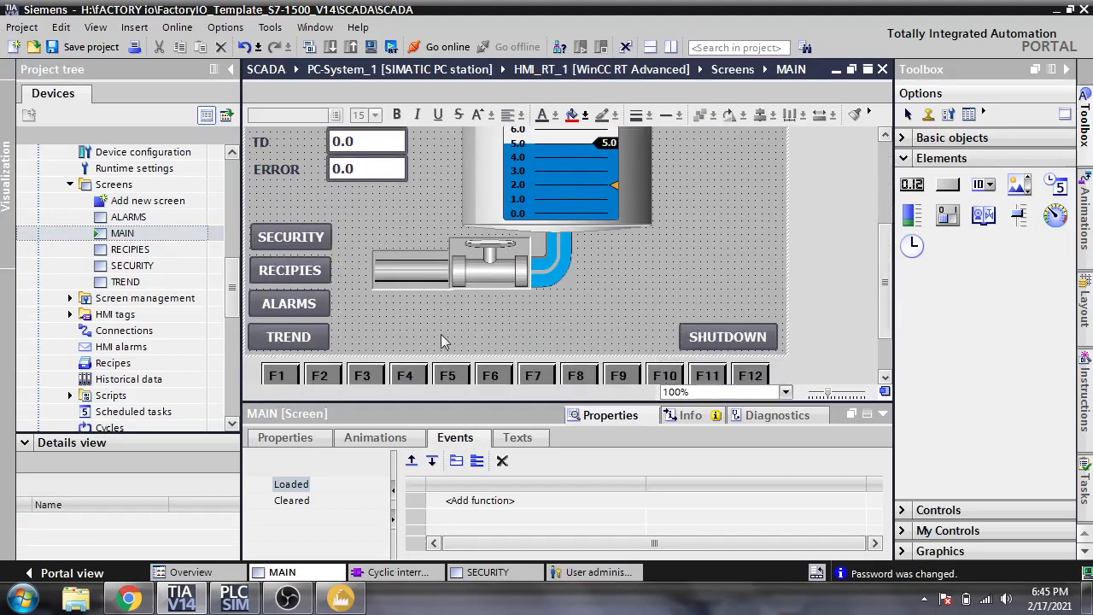
double_click(305, 338)
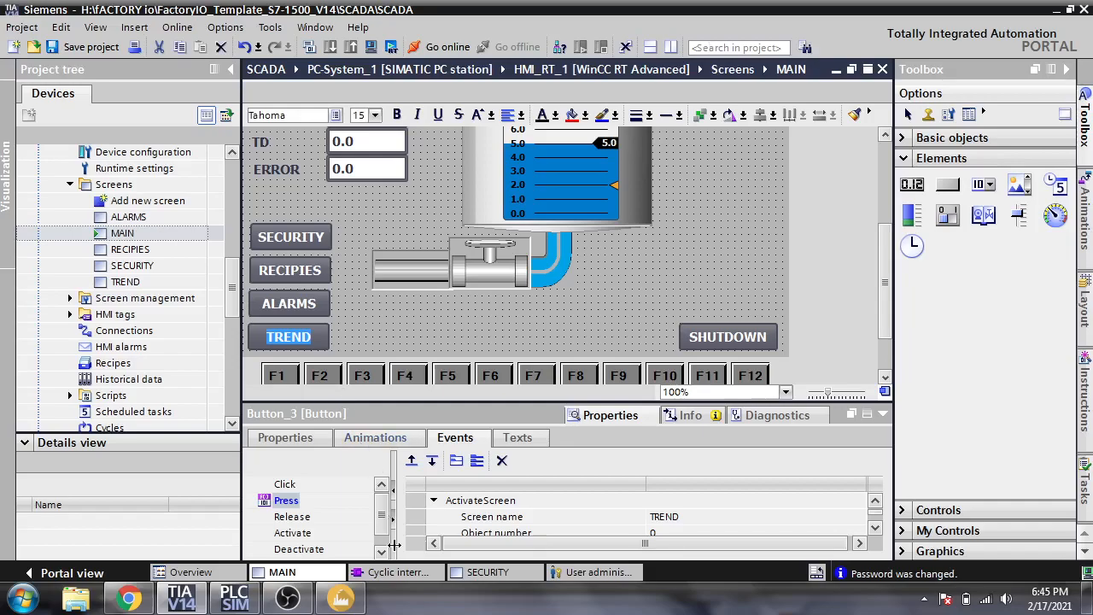
click(315, 442)
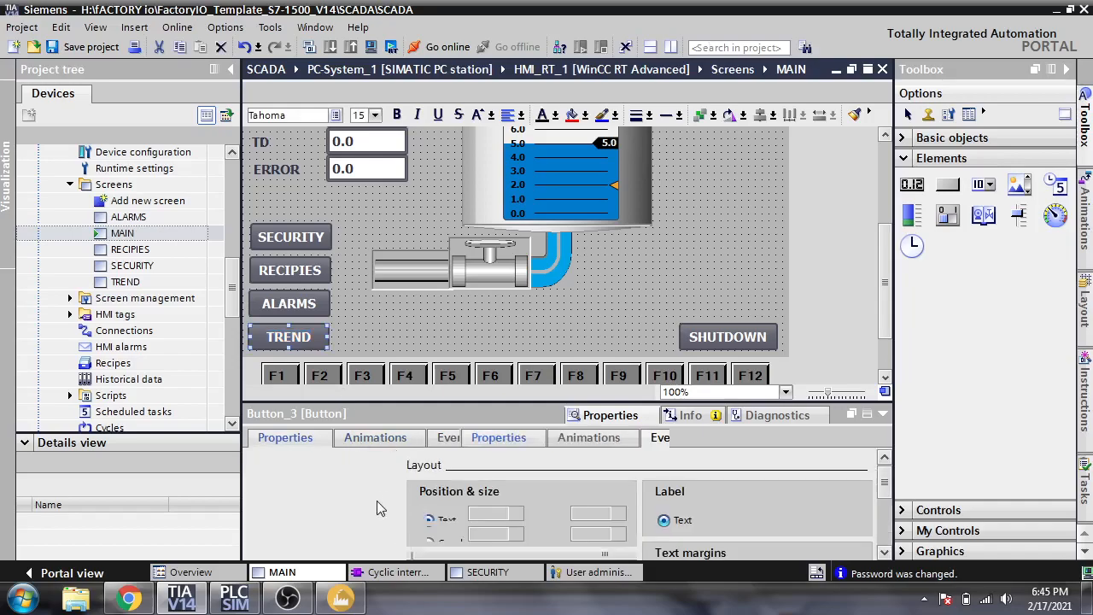
scroll(380, 520, down, 2)
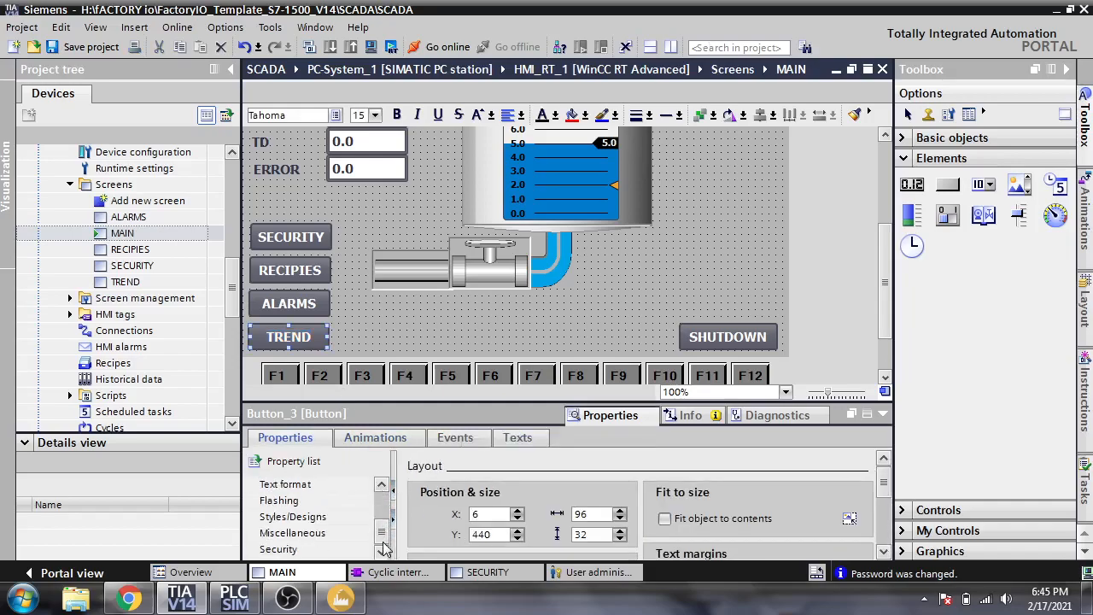
click(279, 549)
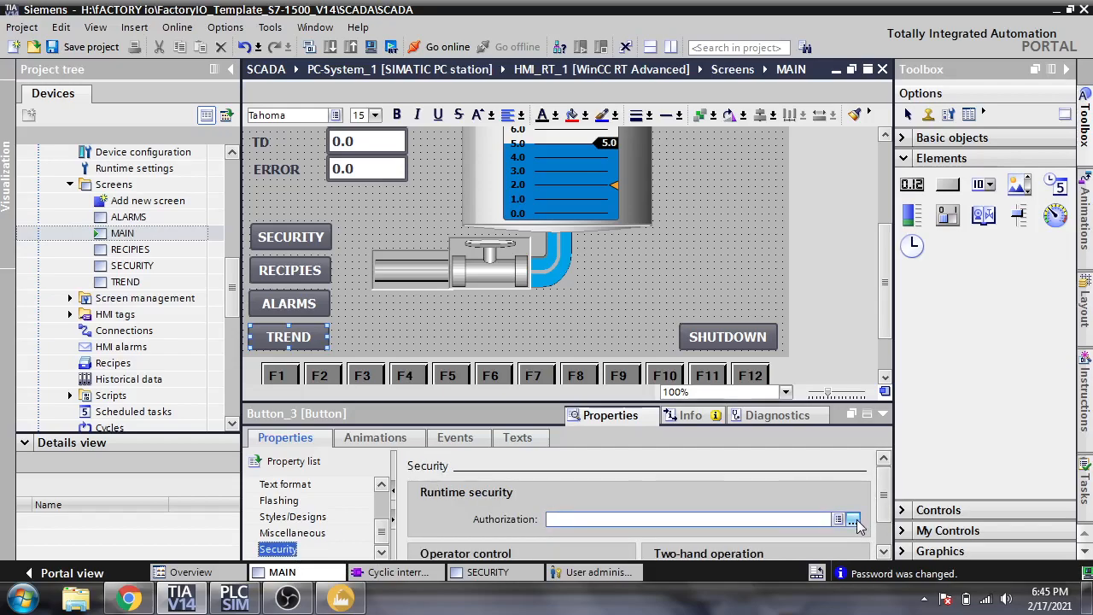
click(852, 520)
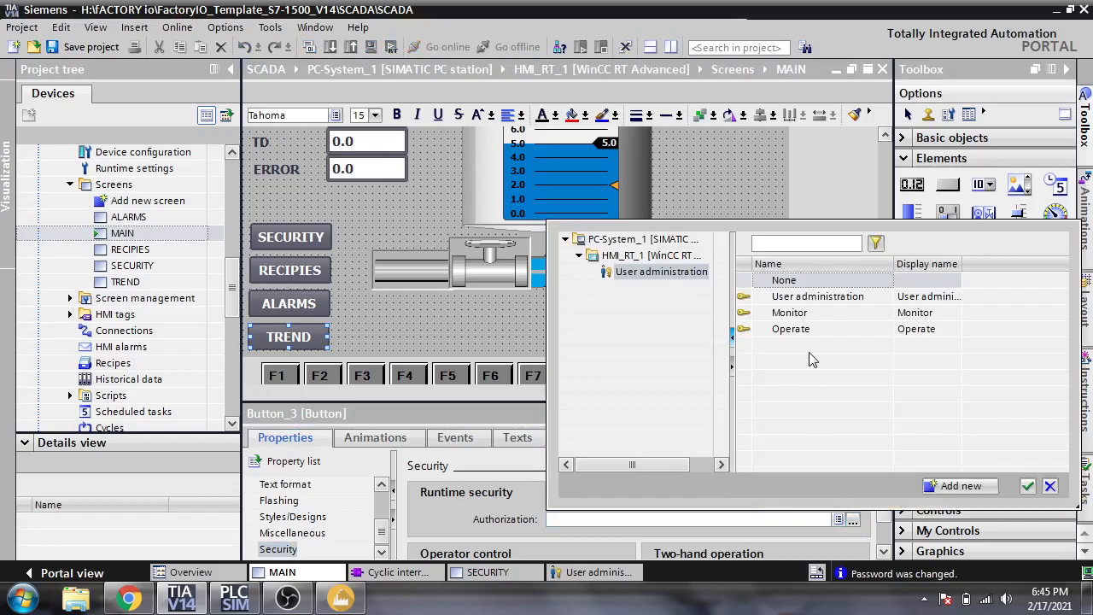
double_click(825, 306)
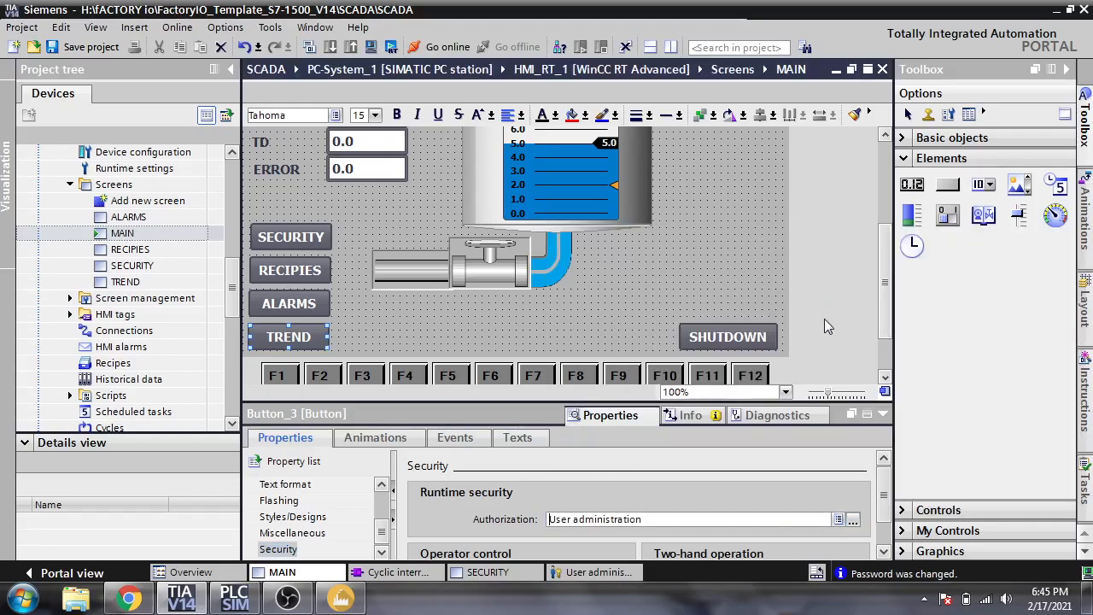
click(414, 320)
- Restrict the RECIPIES button to the User administration group
click(321, 272)
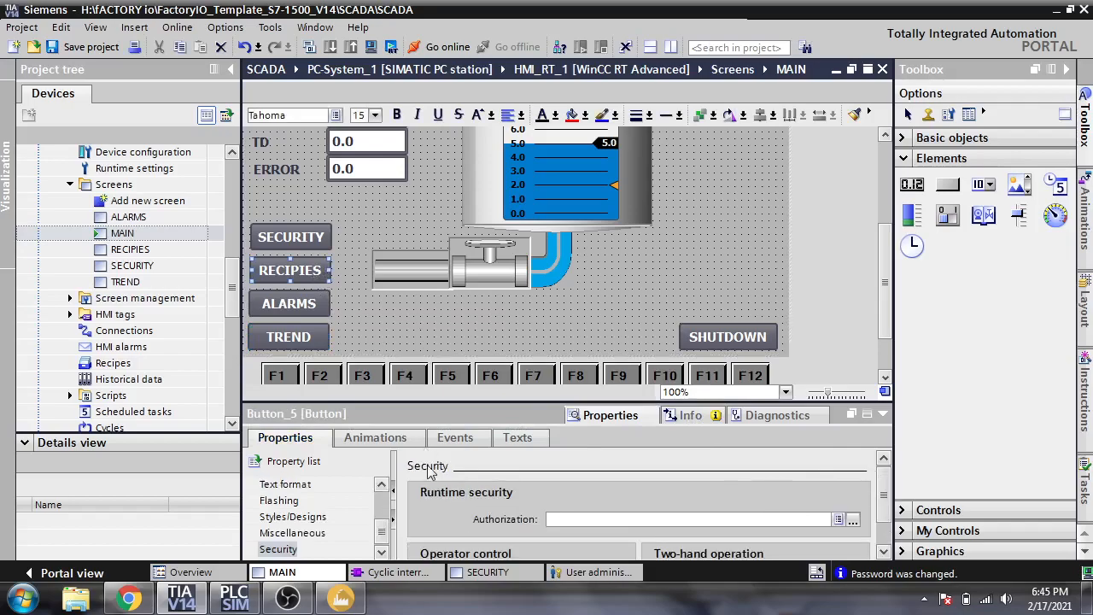
click(852, 519)
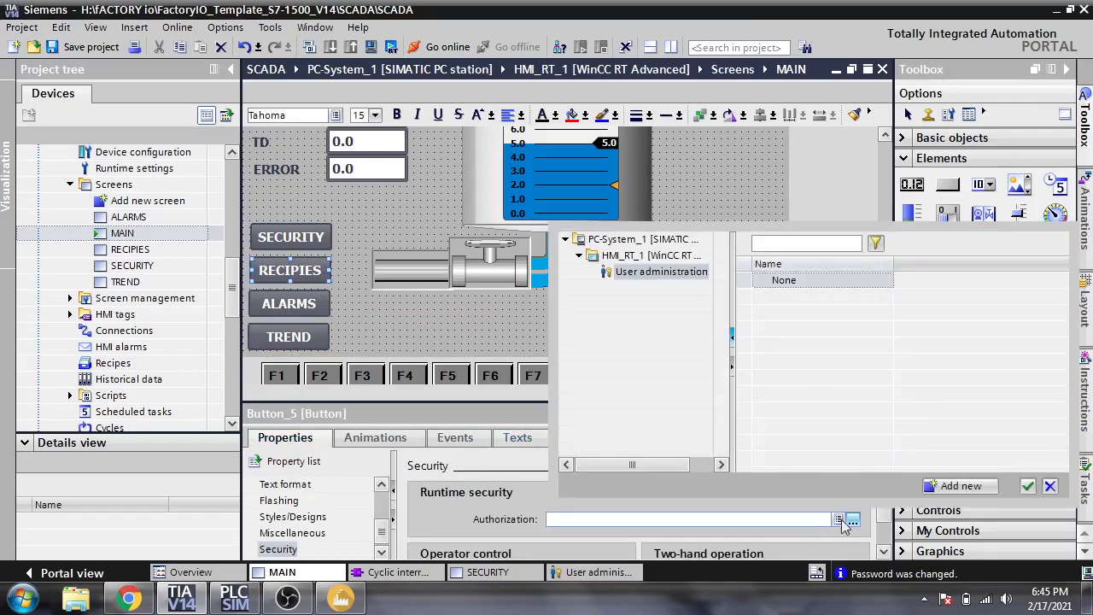
double_click(791, 296)
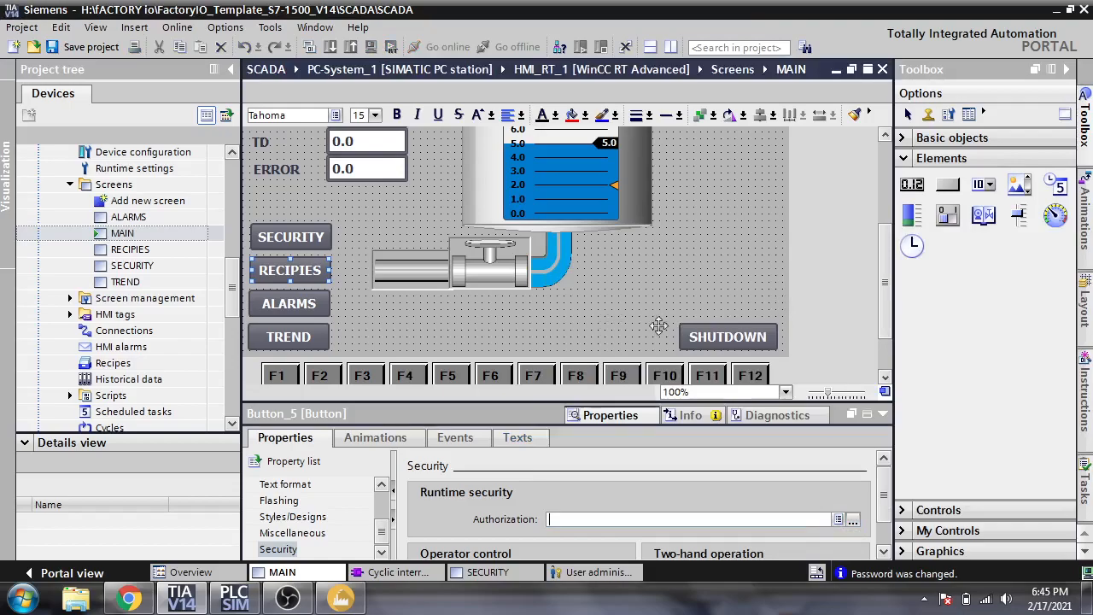
click(321, 239)
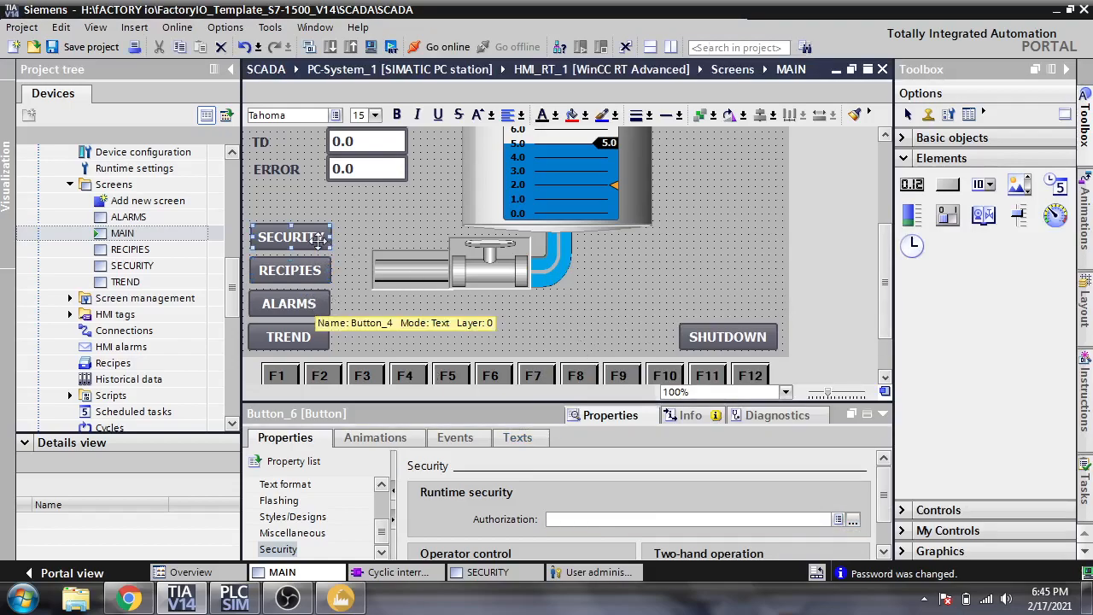
drag(886, 270, 884, 215)
- Restrict the TD, TI and KP input fields to User administration, then collapse the inspector
click(394, 250)
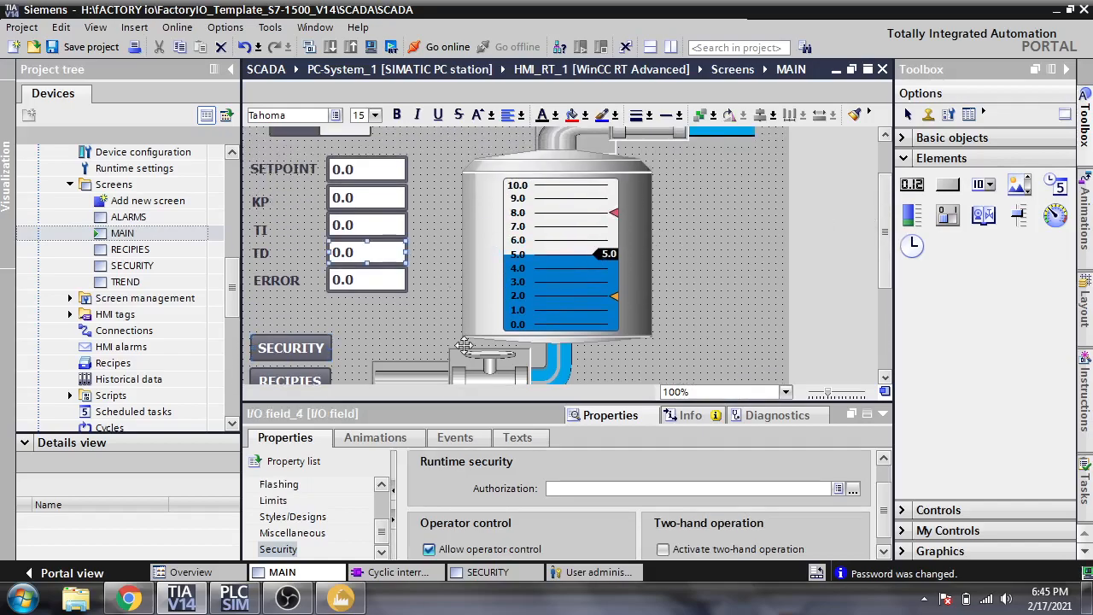
click(852, 488)
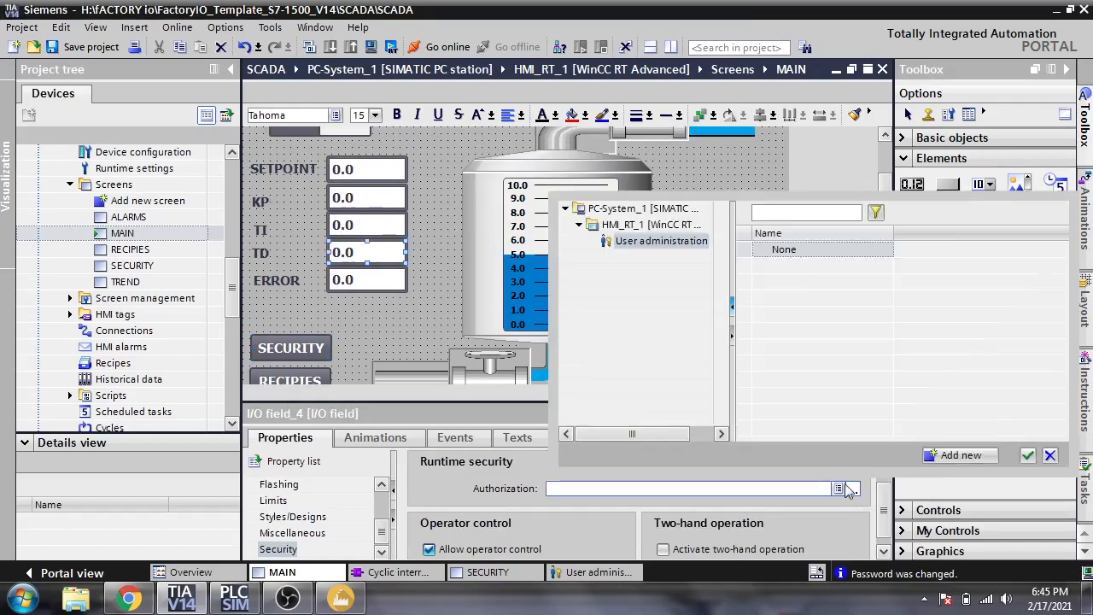
double_click(832, 266)
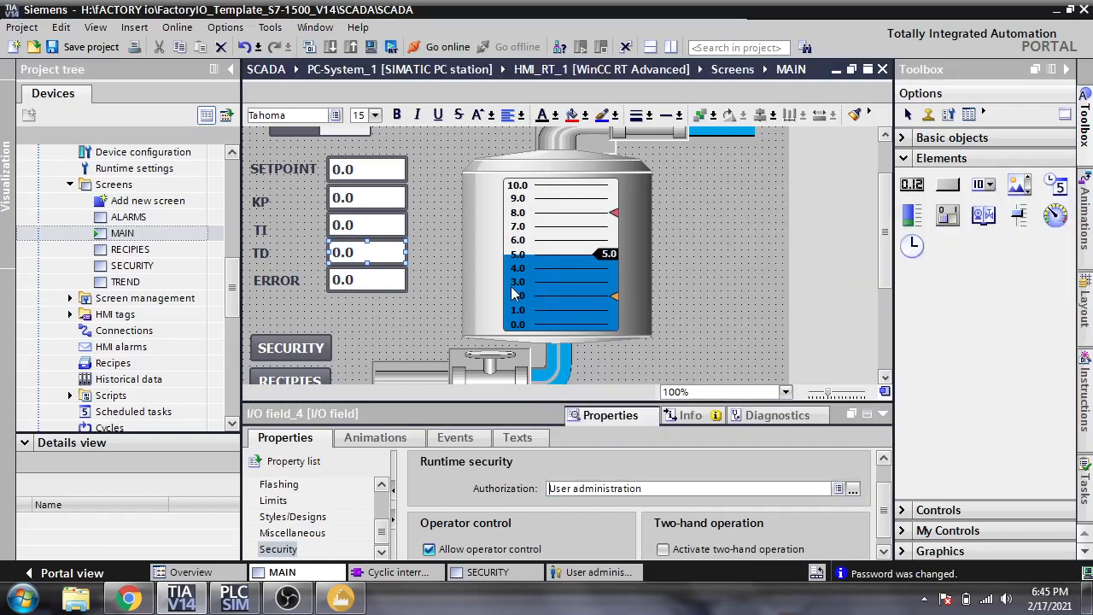
click(401, 222)
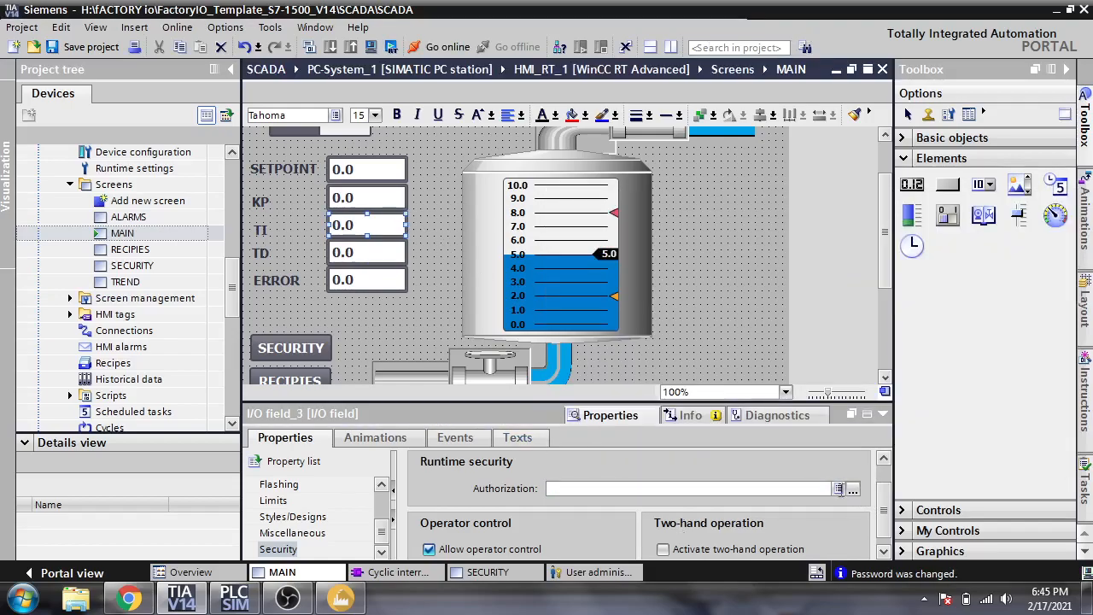
click(852, 488)
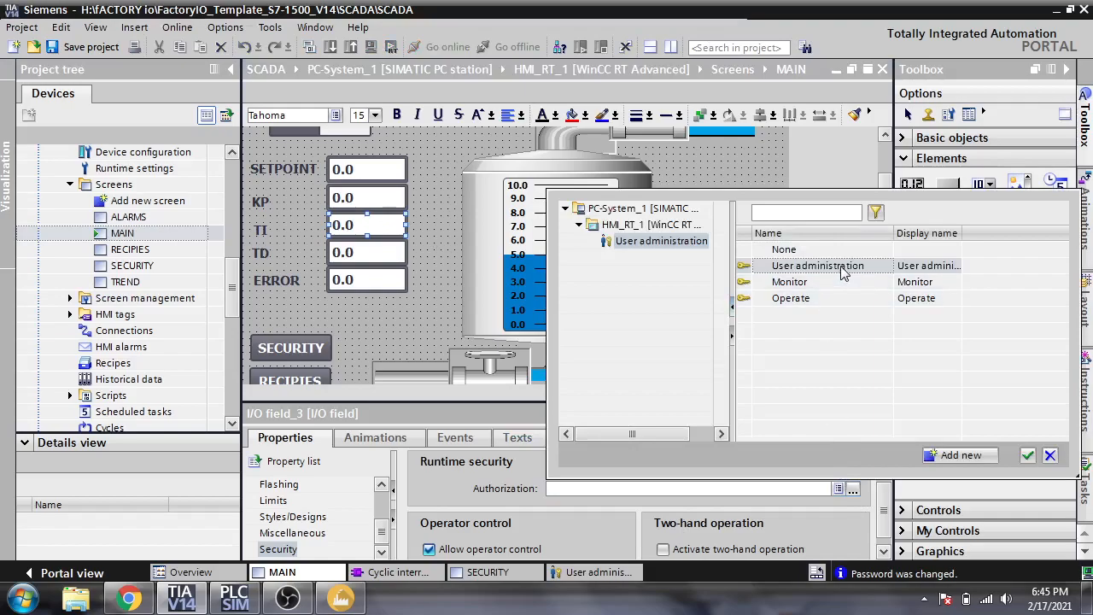
double_click(842, 270)
click(381, 198)
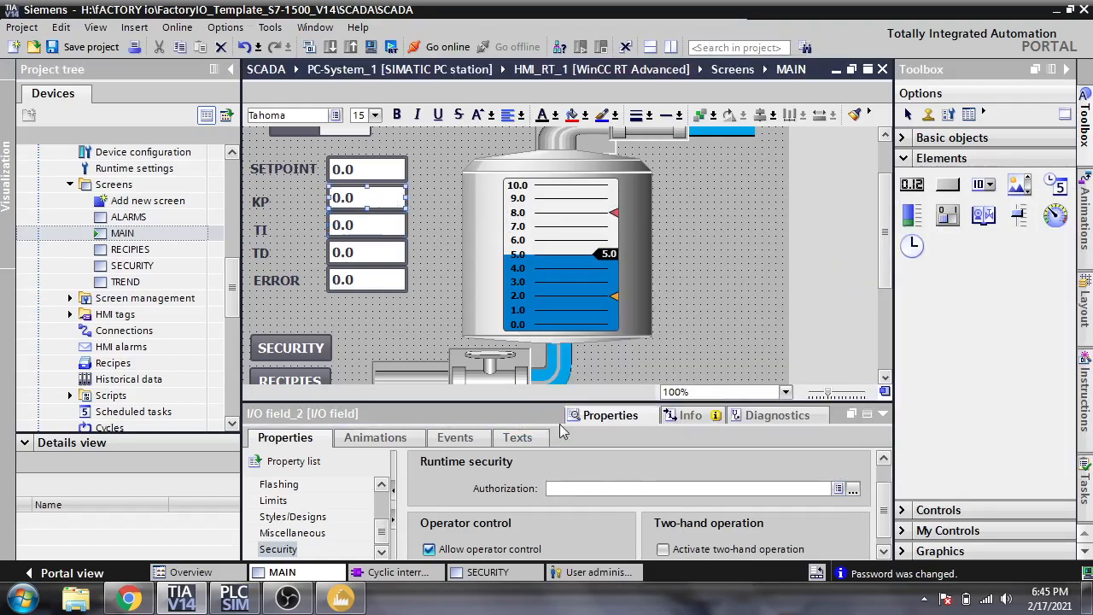
click(852, 489)
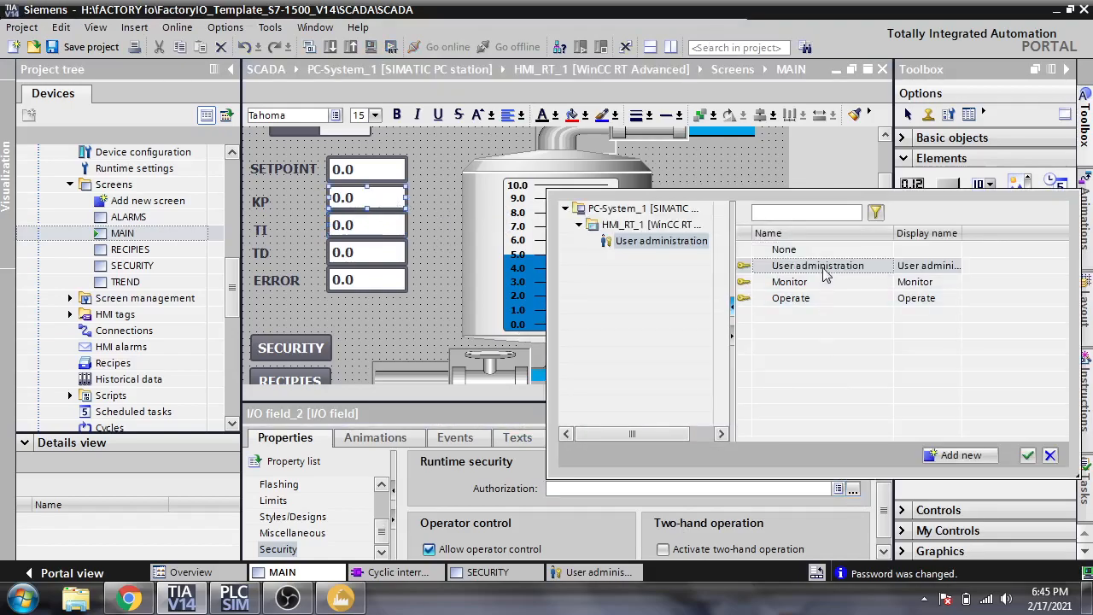
double_click(823, 267)
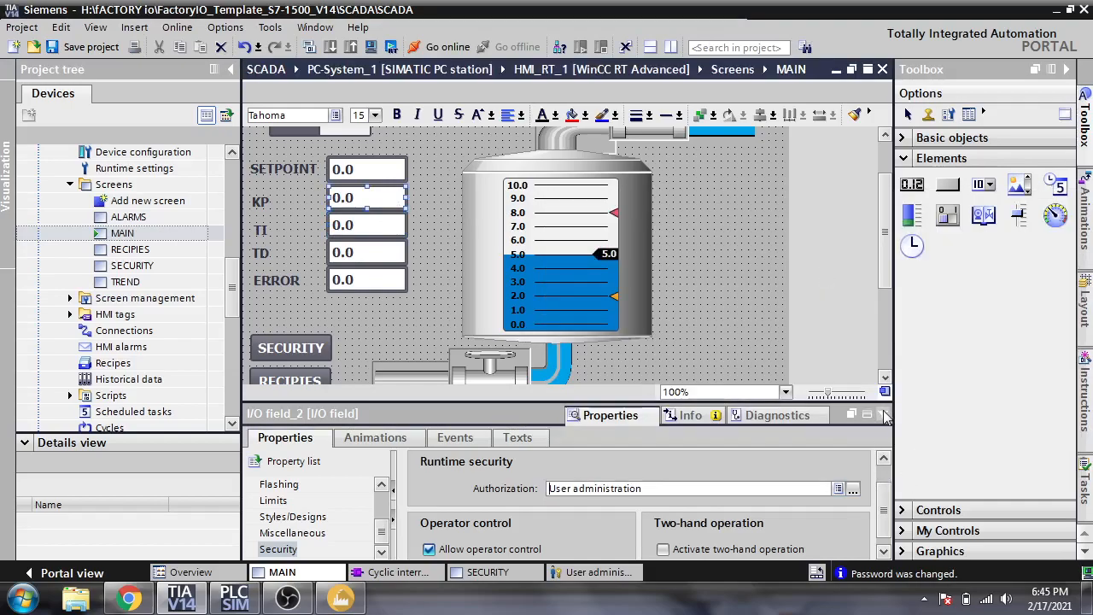
click(881, 414)
click(710, 363)
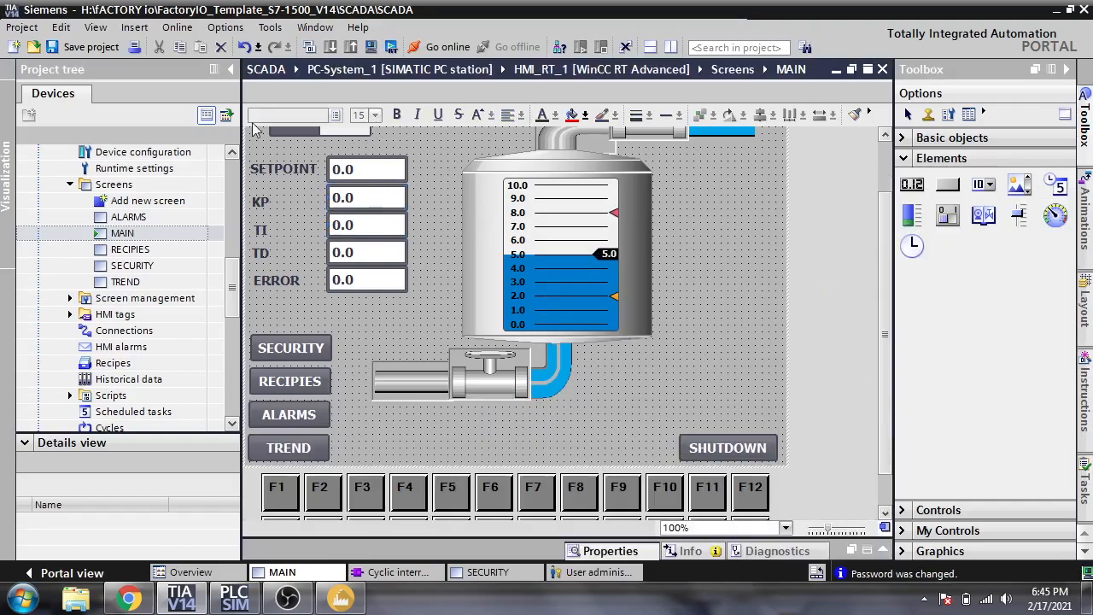
- Save the project, start the runtime, and press Play in the Factory I/O tank scene
click(109, 50)
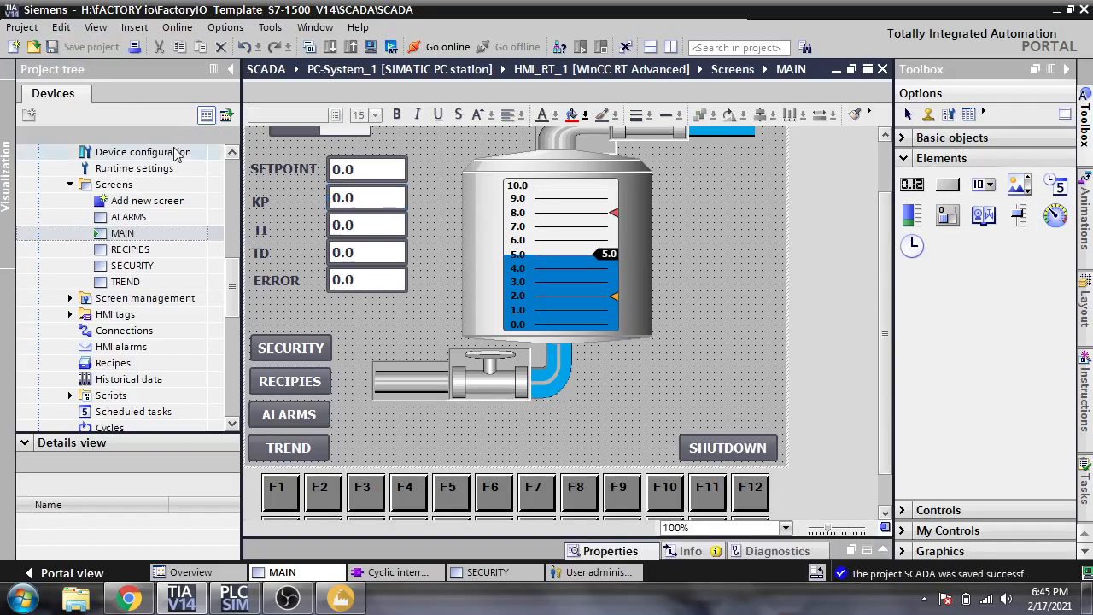
click(391, 47)
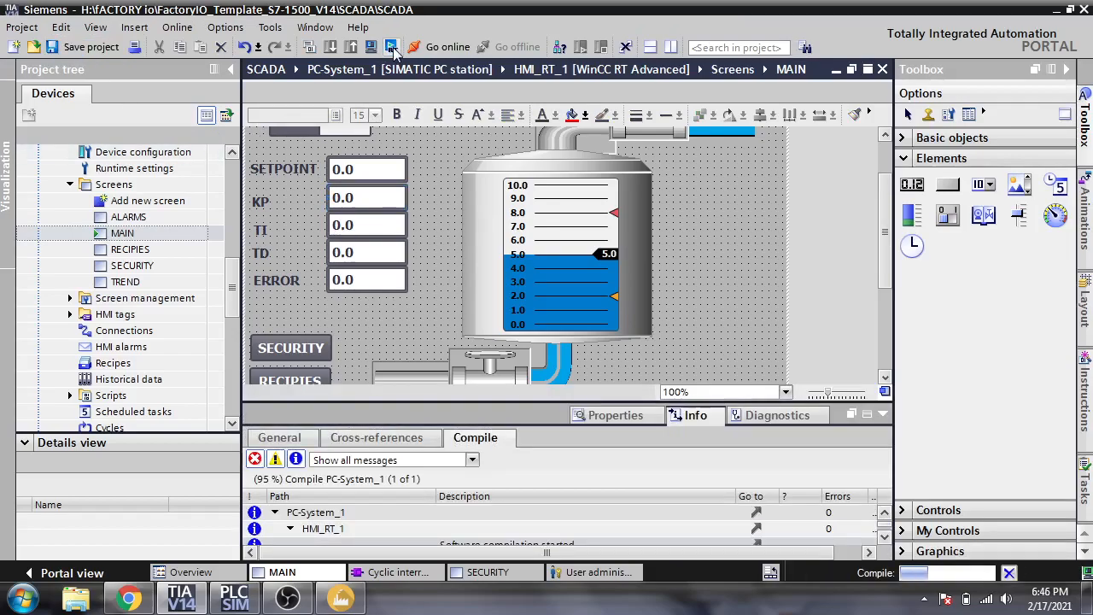
click(341, 598)
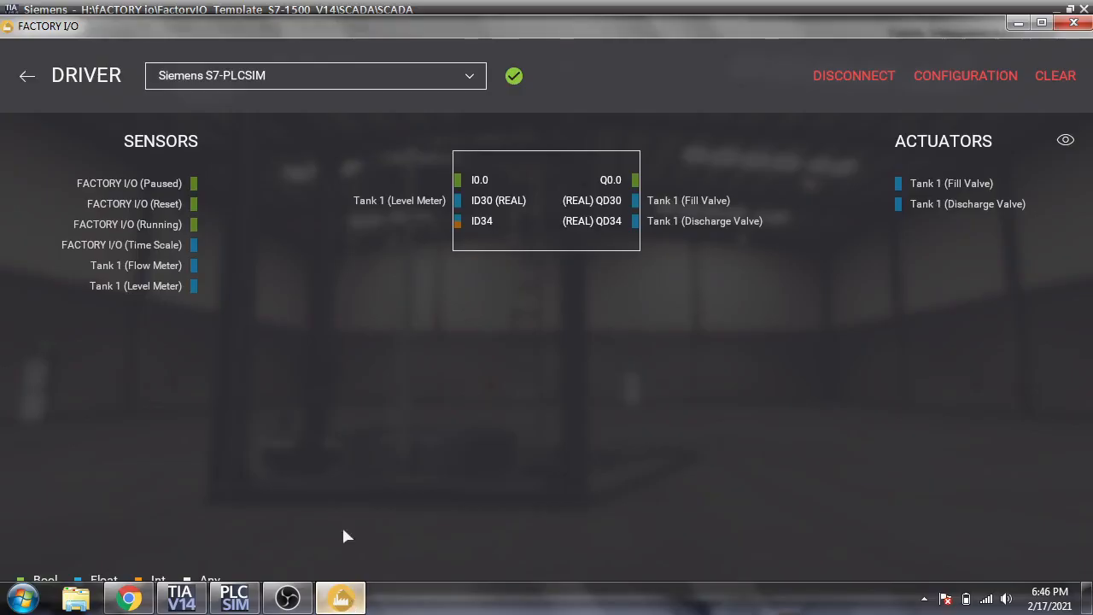
click(27, 75)
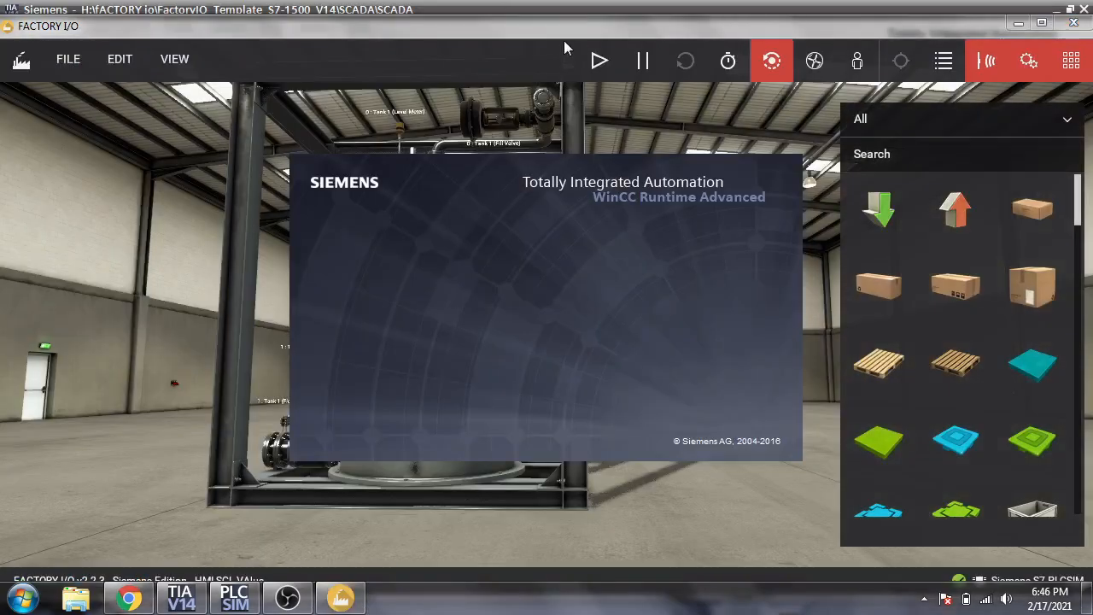
click(597, 53)
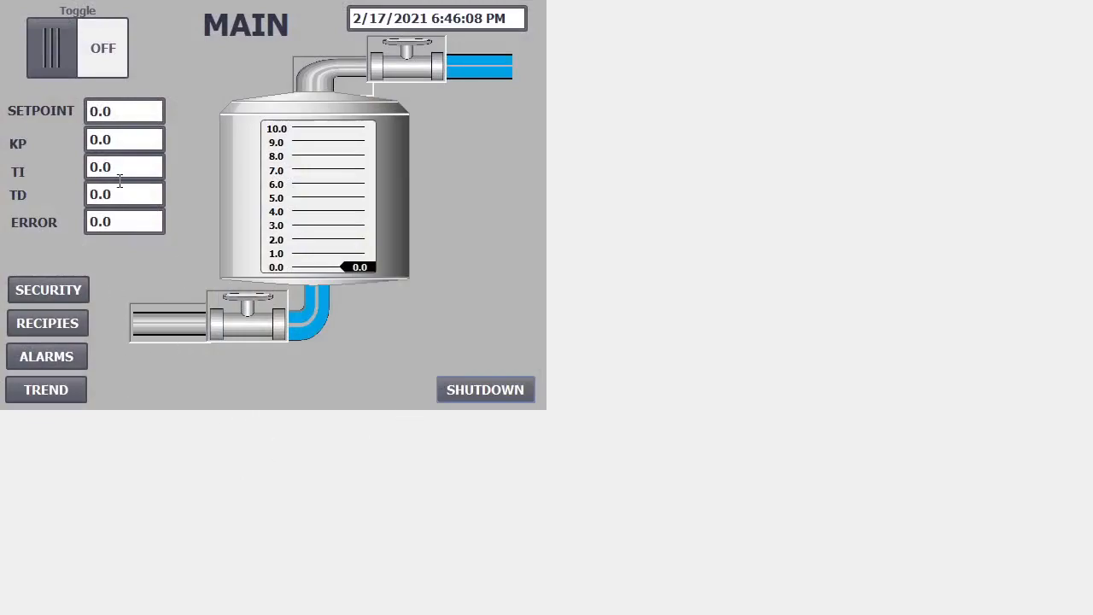
- From the KP field's login prompt, log in with the configured user name and password
click(116, 137)
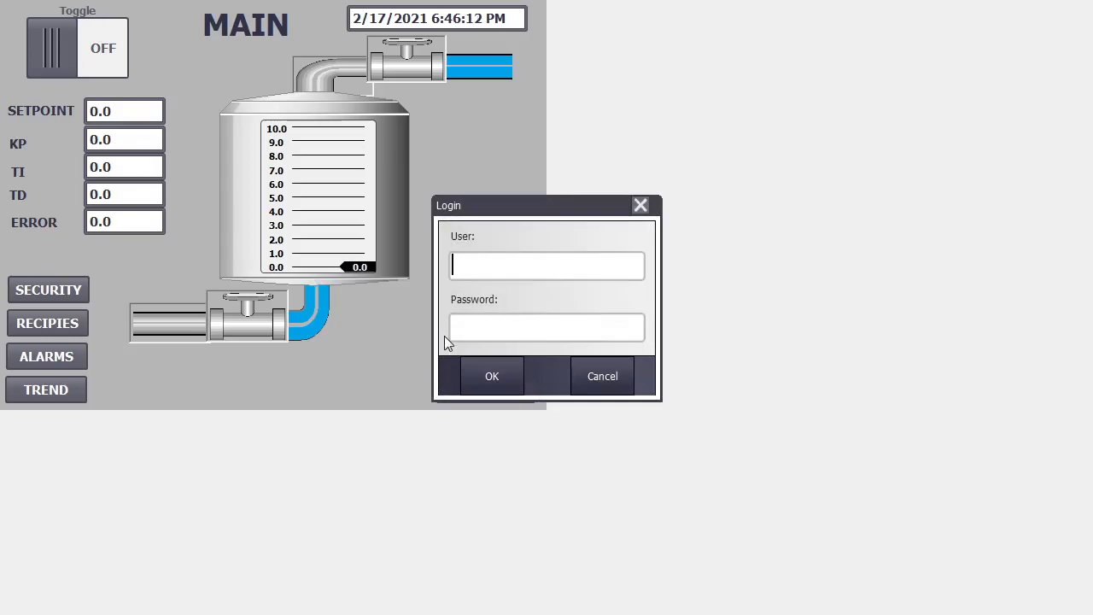
text(shahni)
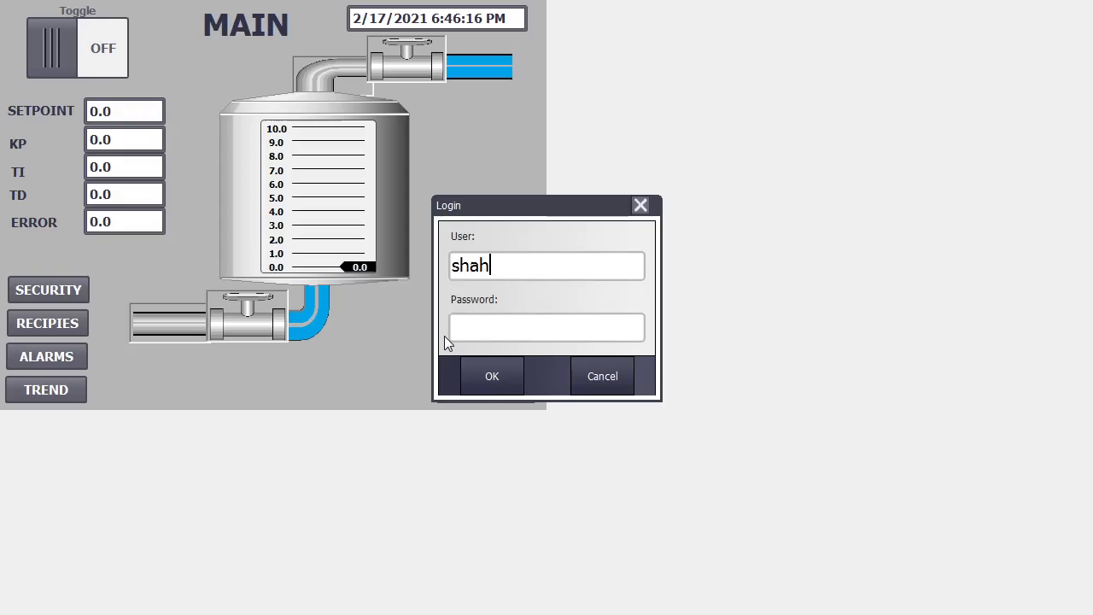
key(Tab)
text(********)
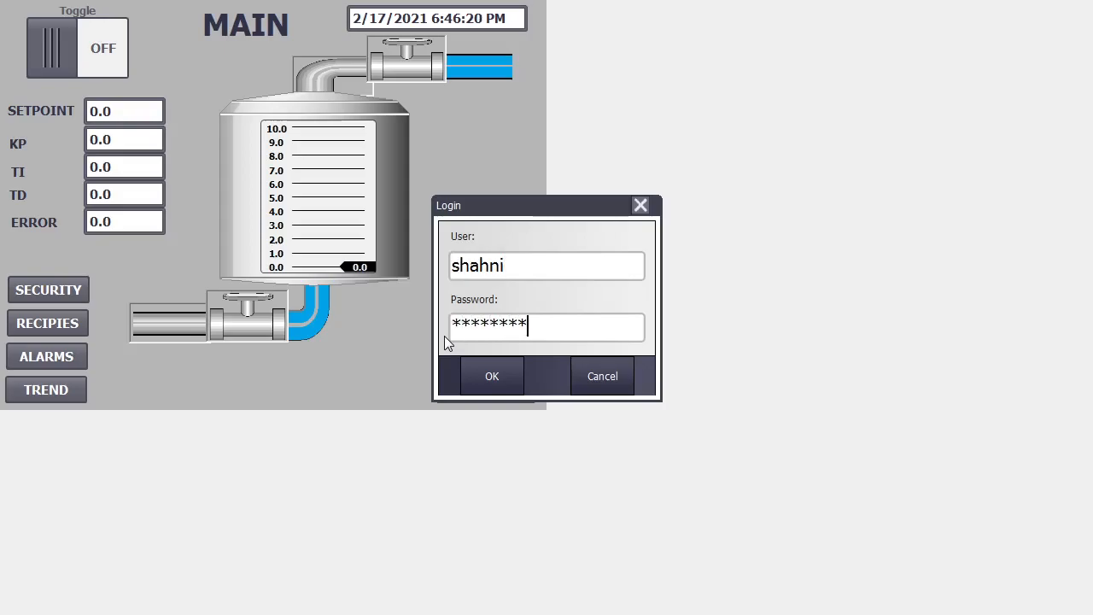
key(Return)
key(Return)
drag(472, 316, 445, 322)
drag(512, 267, 420, 279)
text(SHAHNI)
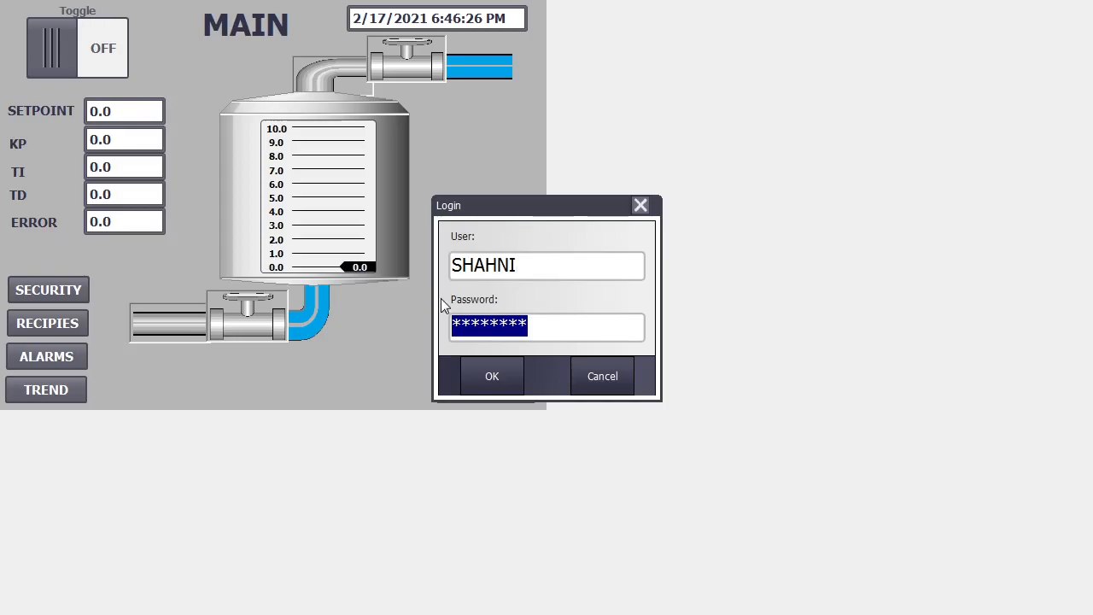
click(500, 377)
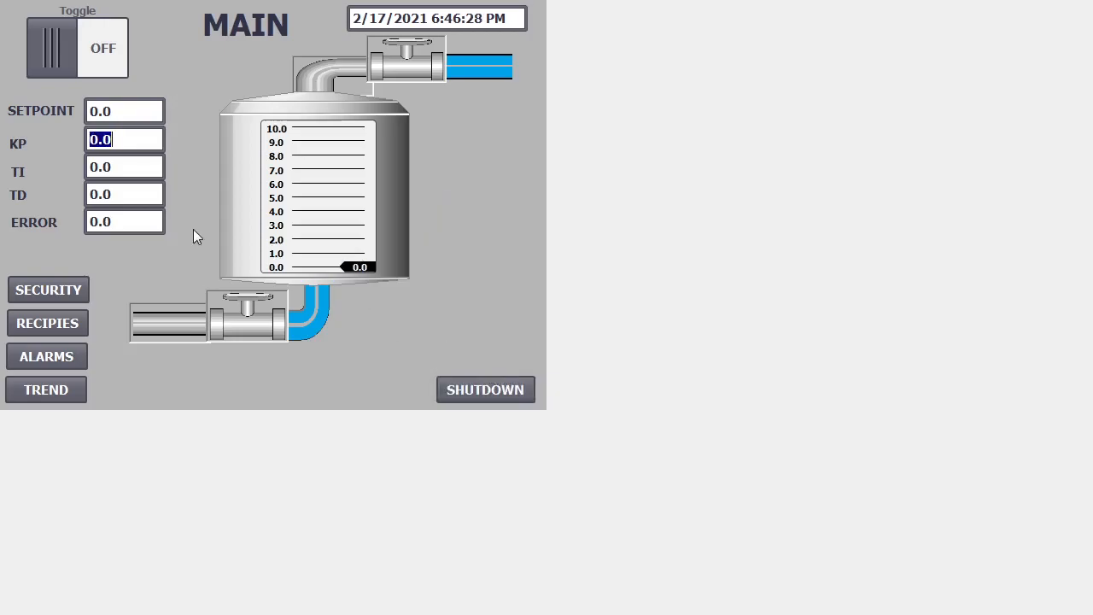
- Try editing KP again and cancel the login prompt that appears
click(124, 139)
text(**)
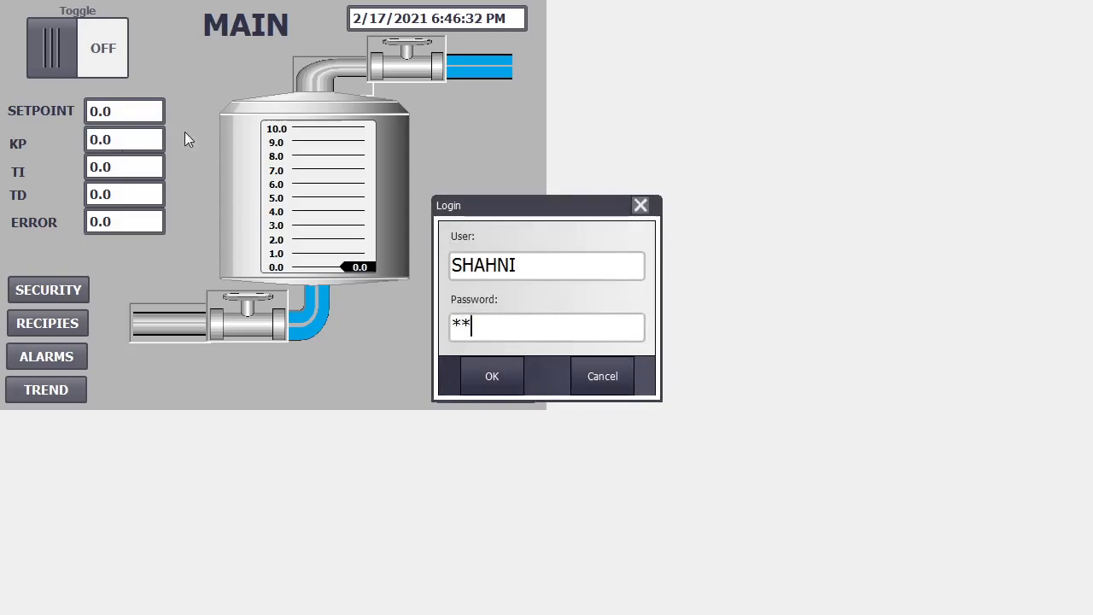
click(593, 367)
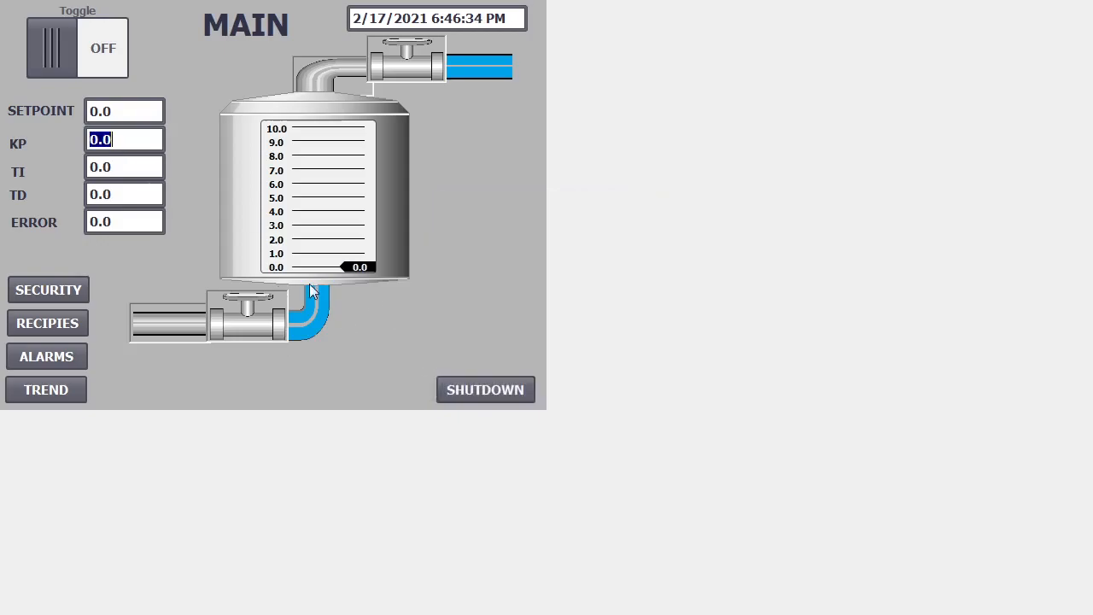
- Trigger the login from KP again and submit it after retyping the password
click(114, 144)
click(487, 332)
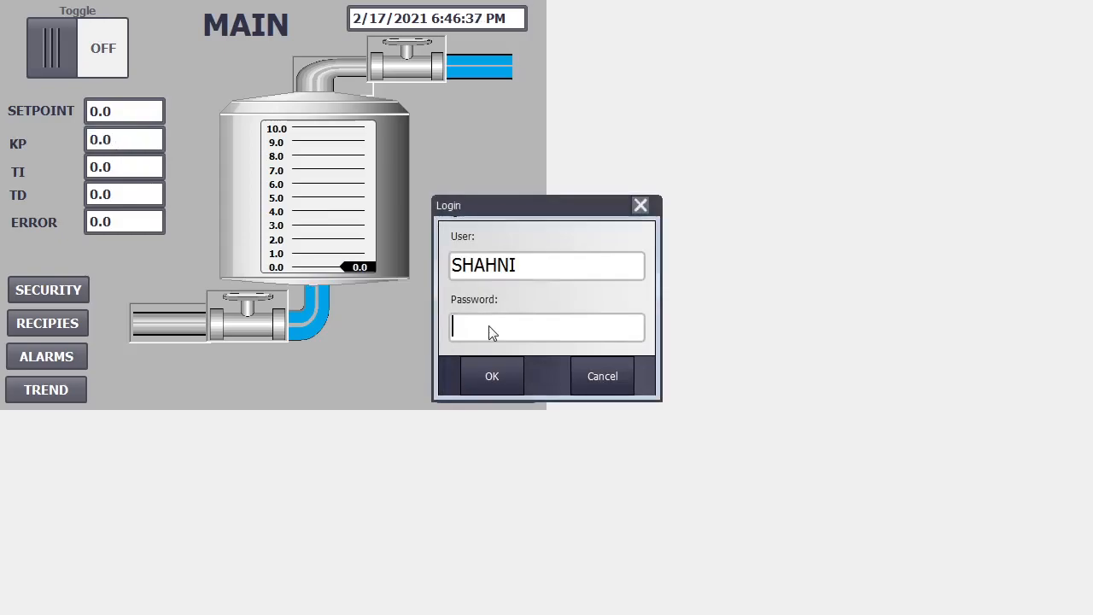
text(********)
key(Return)
key(Return)
drag(542, 334, 416, 316)
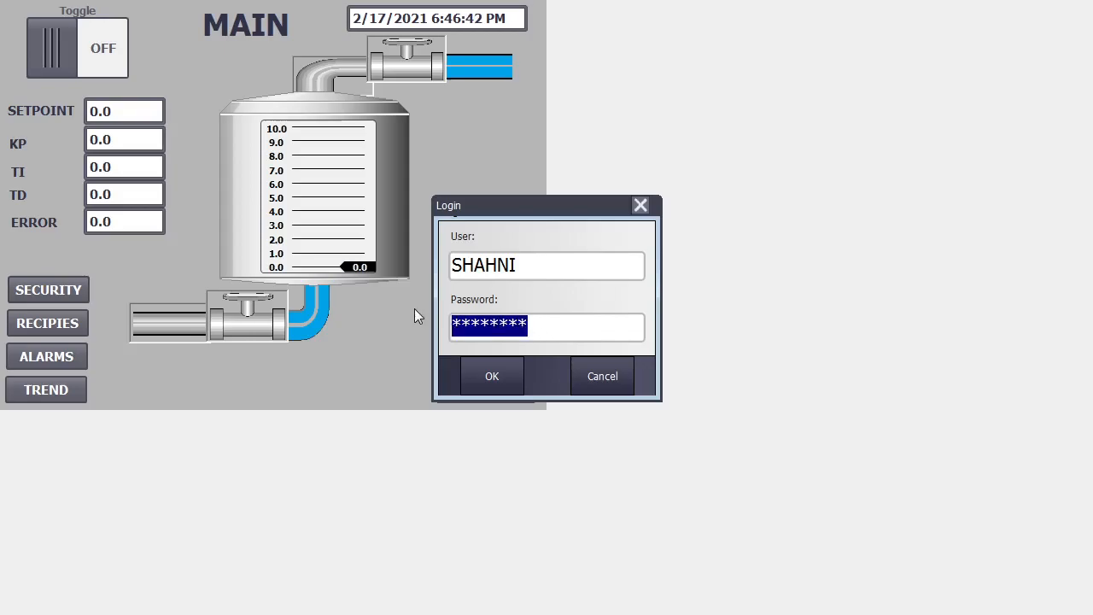
text(*)
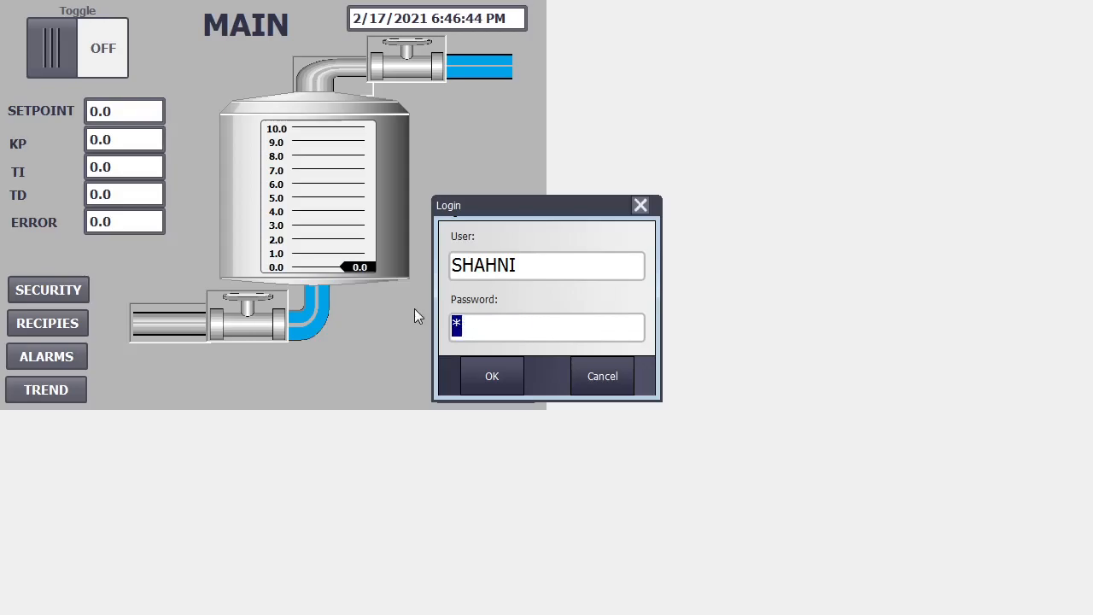
key(Return)
key(Return)
key(Return)
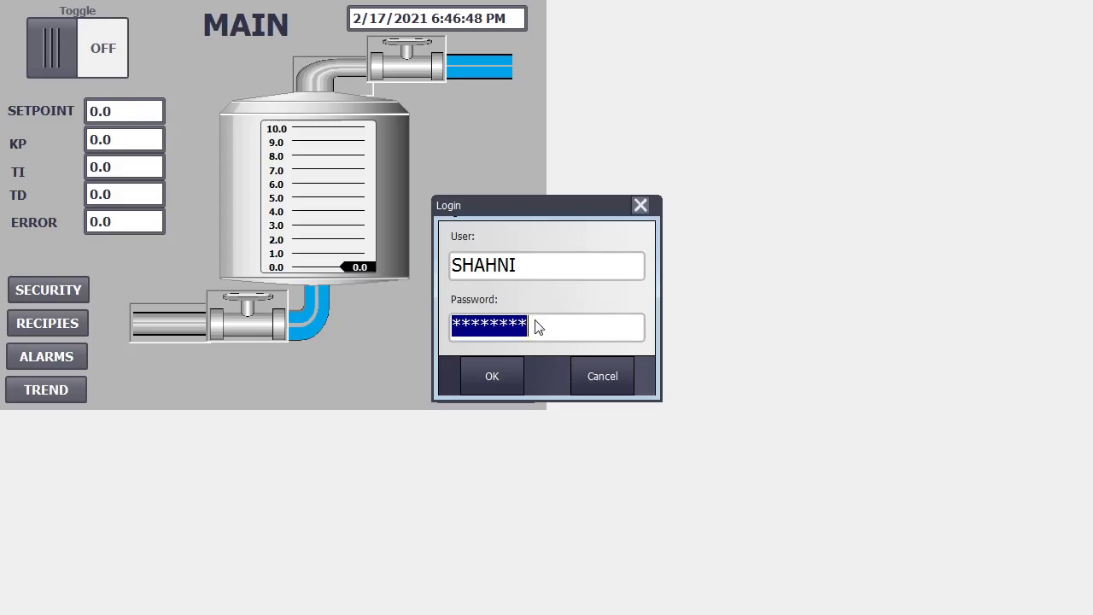
text(*)
key(BackSpace)
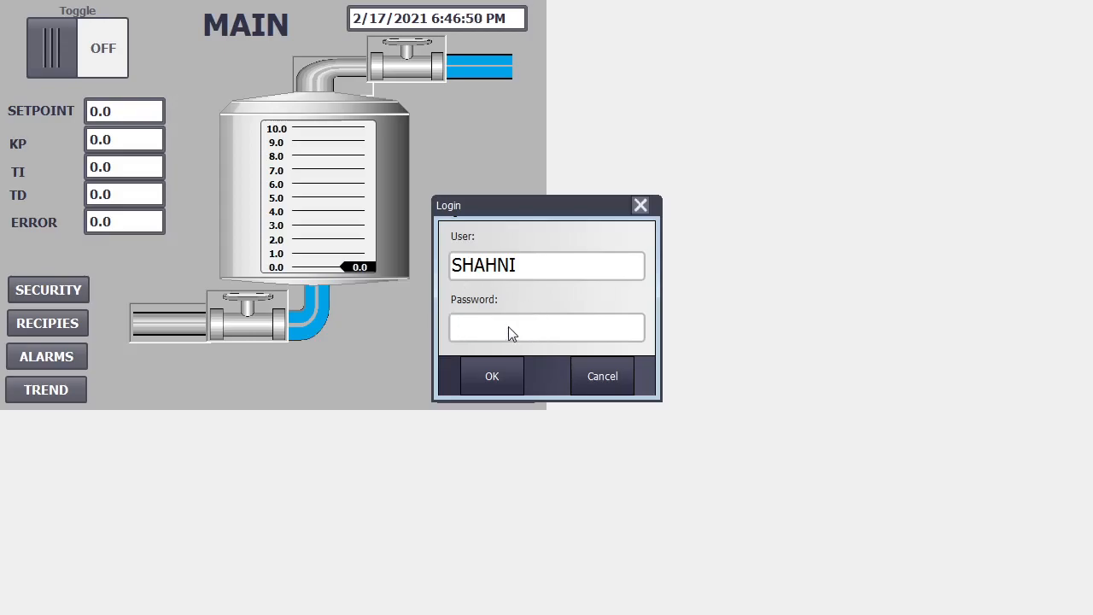
text(*******)
click(504, 374)
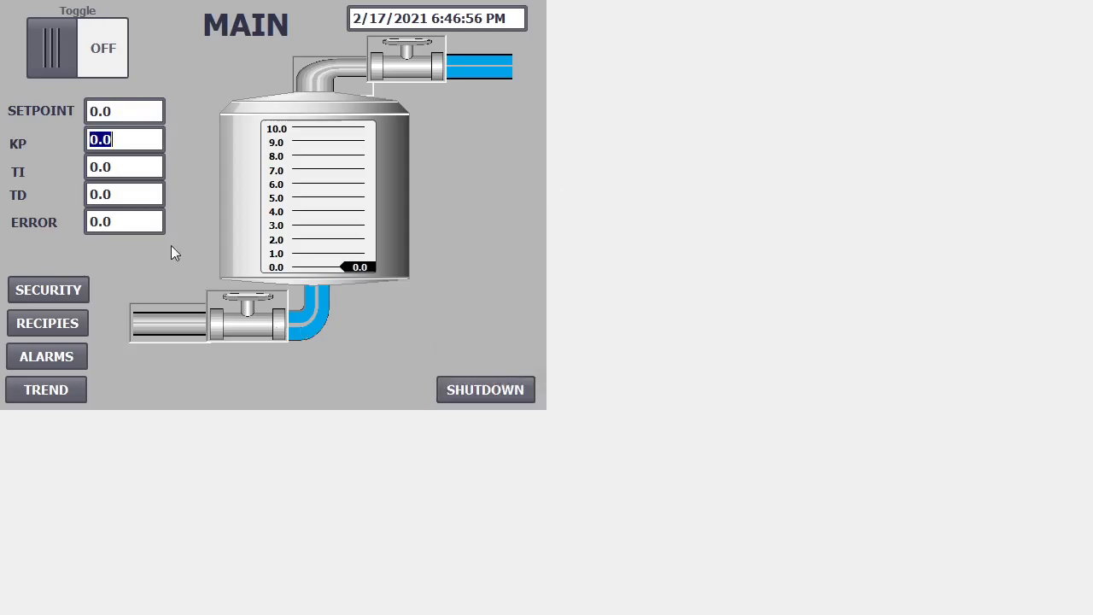
- Recheck the KP field, dismiss the prompt, and switch to the SECURITY screen
click(111, 140)
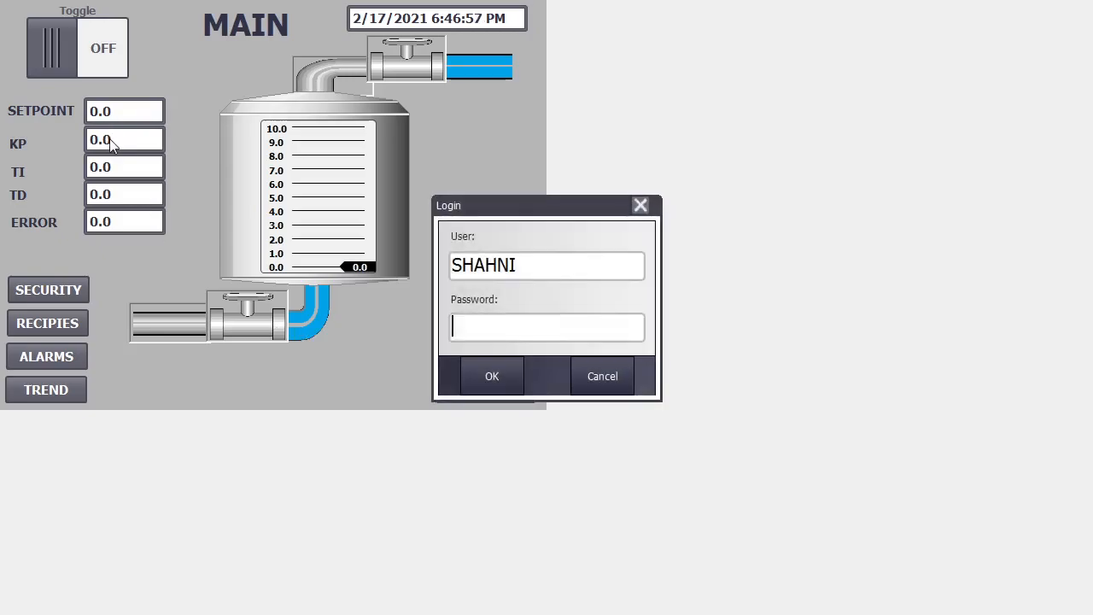
click(603, 374)
click(82, 298)
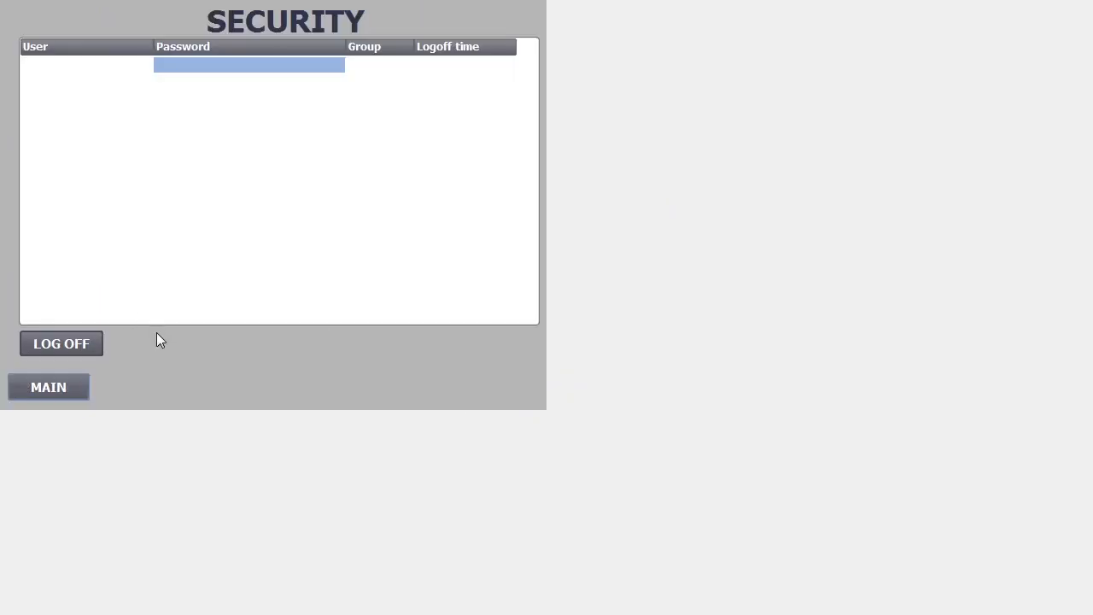
- On SECURITY, press LOG OFF, then log back in with the user's password
click(252, 68)
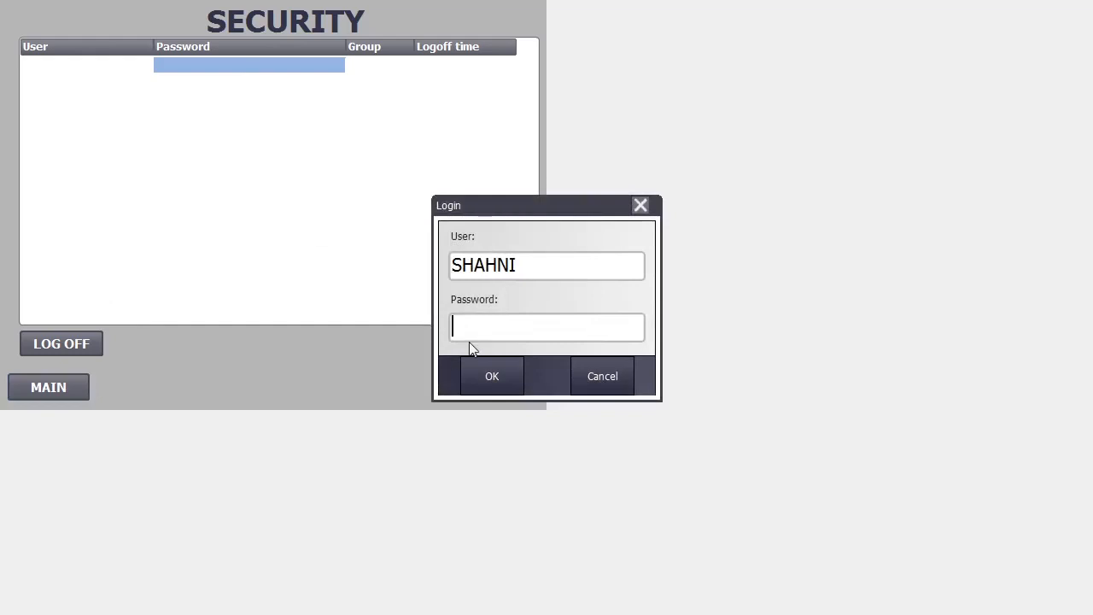
click(603, 381)
click(85, 354)
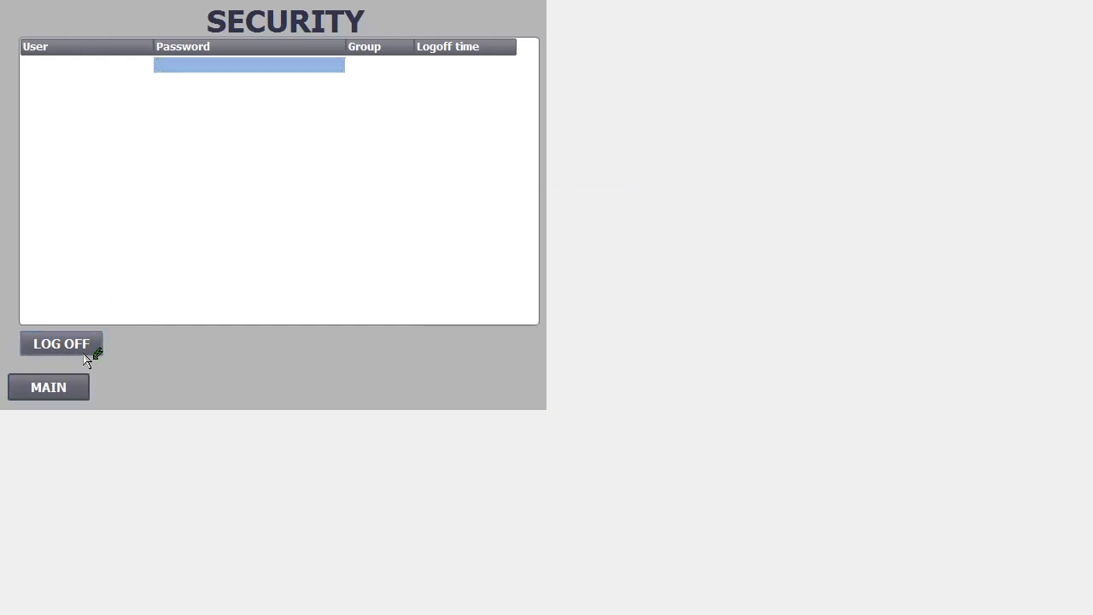
click(133, 80)
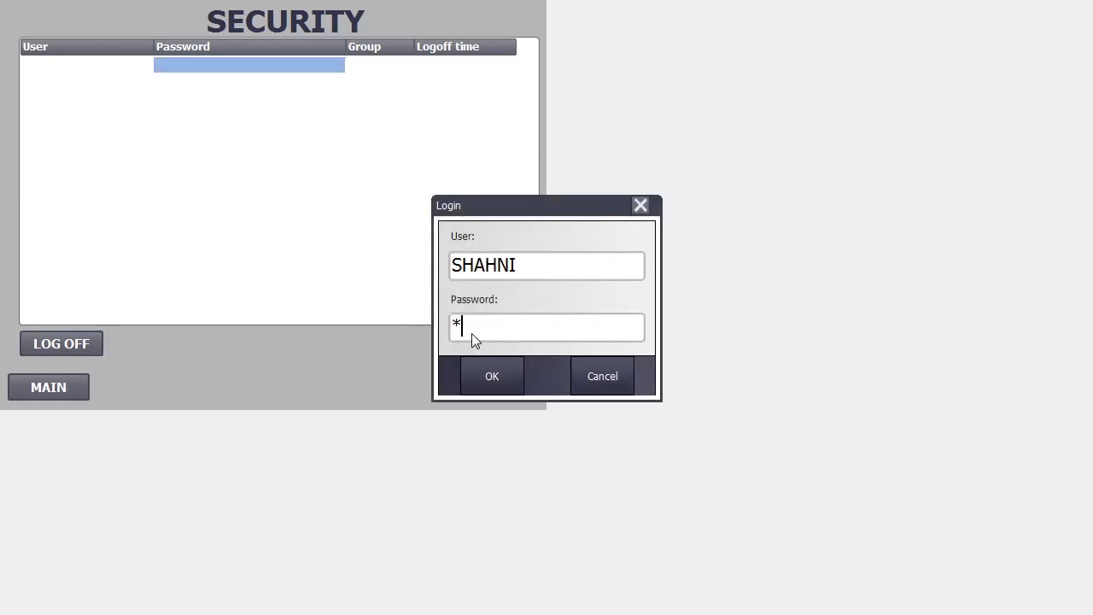
text(********)
click(492, 376)
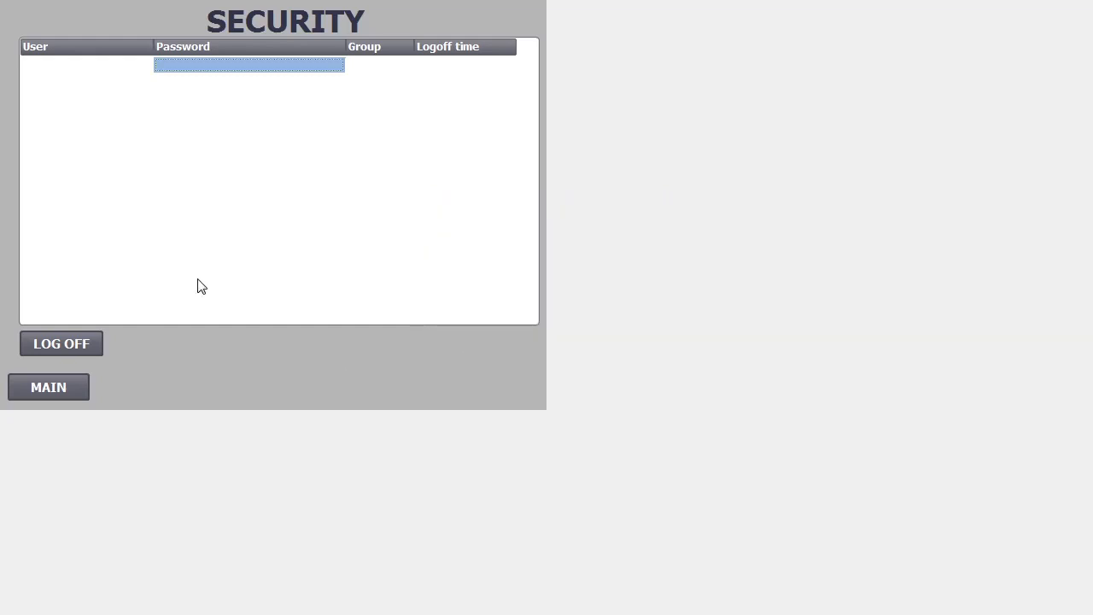
- Return to MAIN, confirm KP still asks for login, cancel, and press SHUTDOWN
click(74, 386)
click(109, 140)
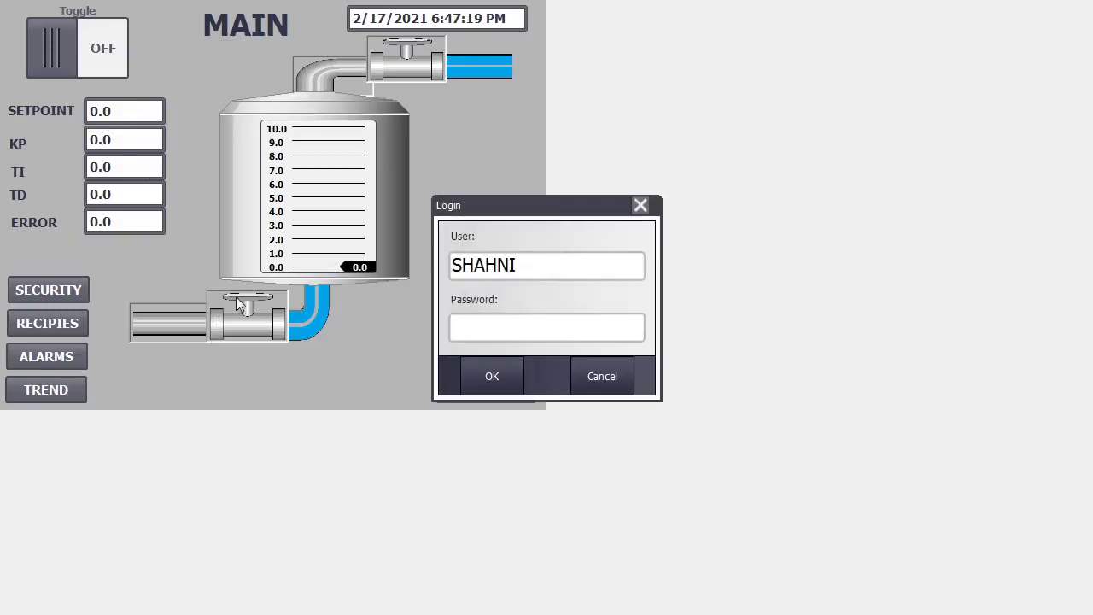
click(578, 376)
click(518, 385)
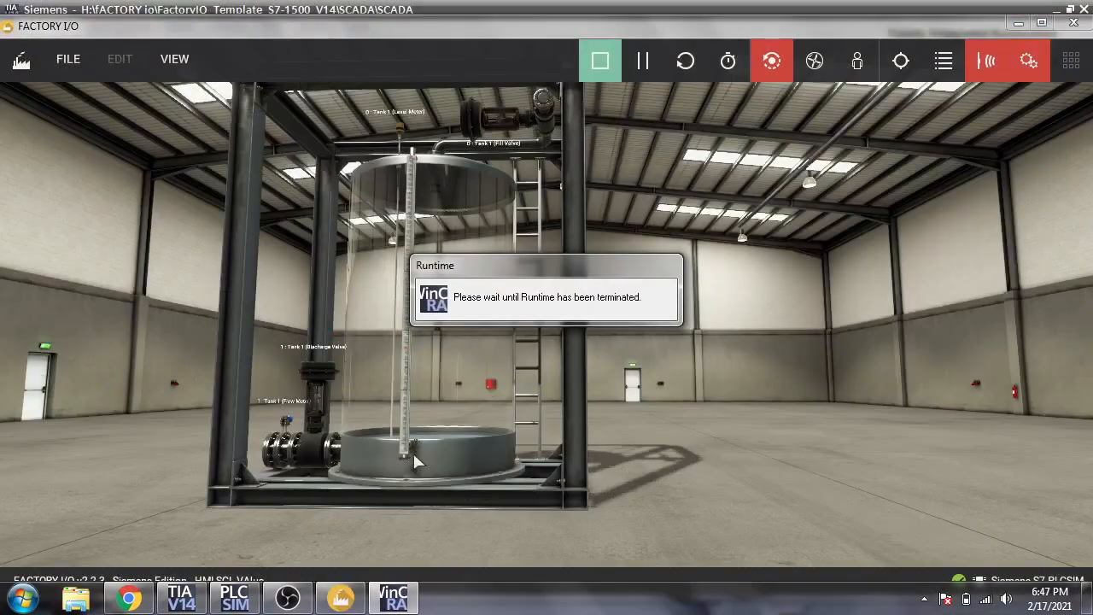
- In TIA Portal's User administration, rename the first user and set a new password
click(203, 605)
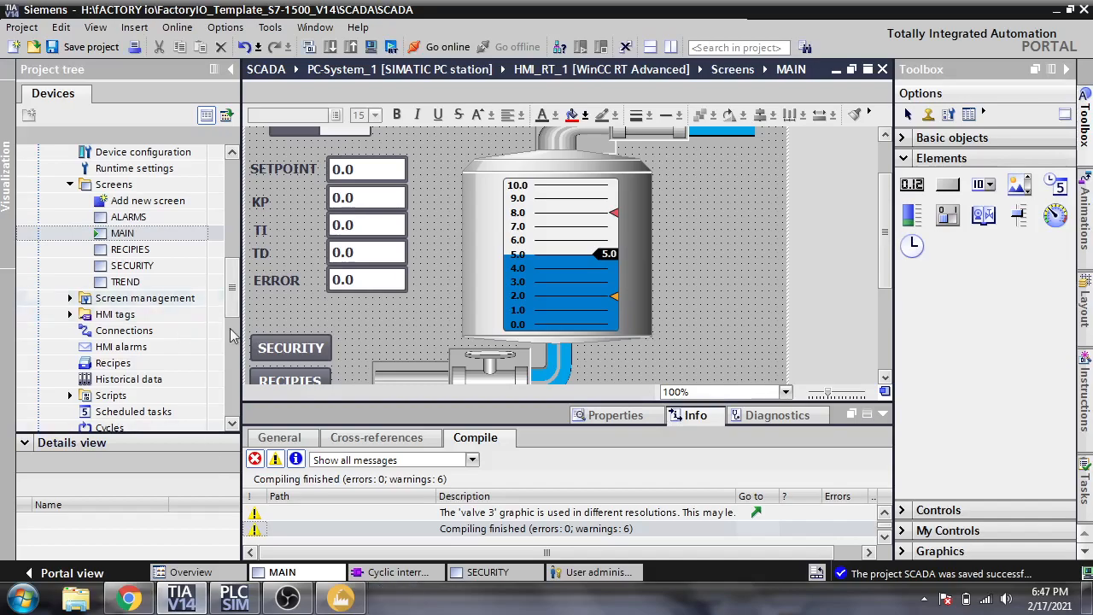
click(589, 572)
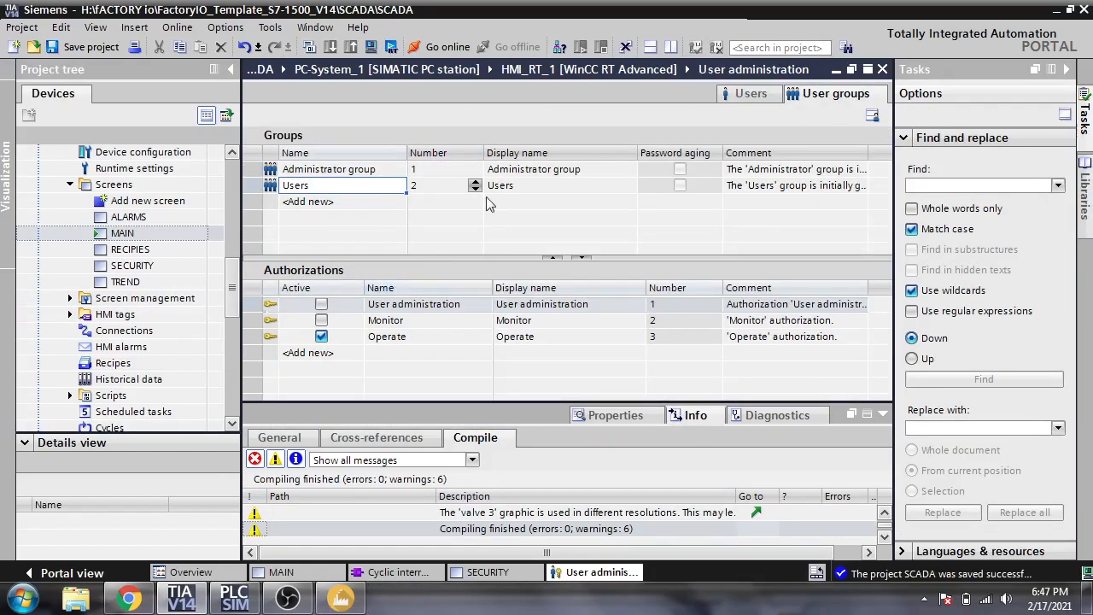
click(739, 94)
click(383, 170)
click(384, 169)
text(shahni)
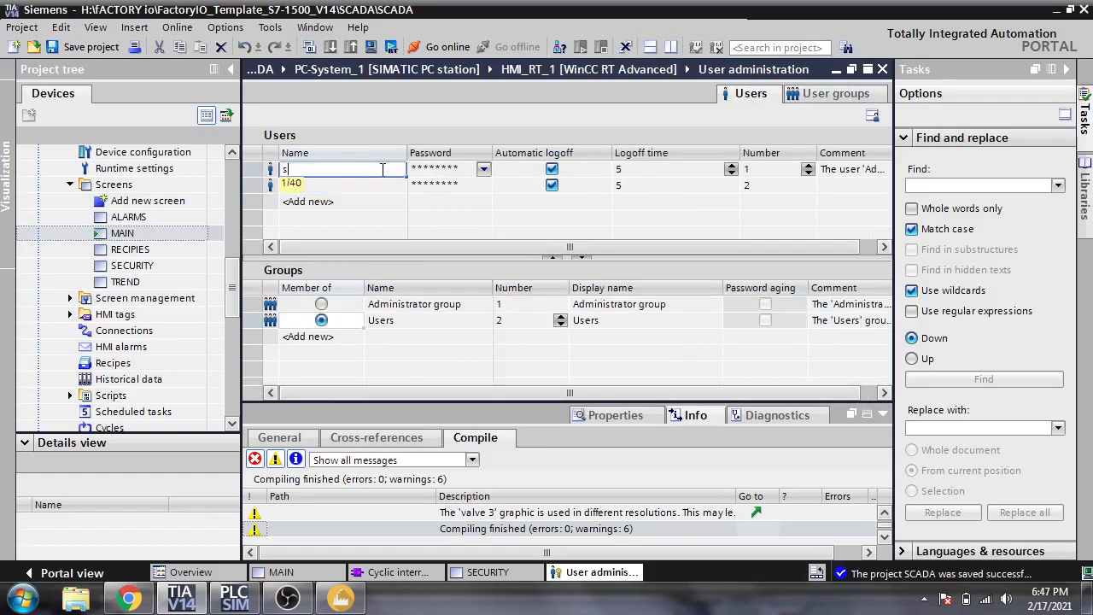
click(466, 173)
click(467, 173)
text(1)
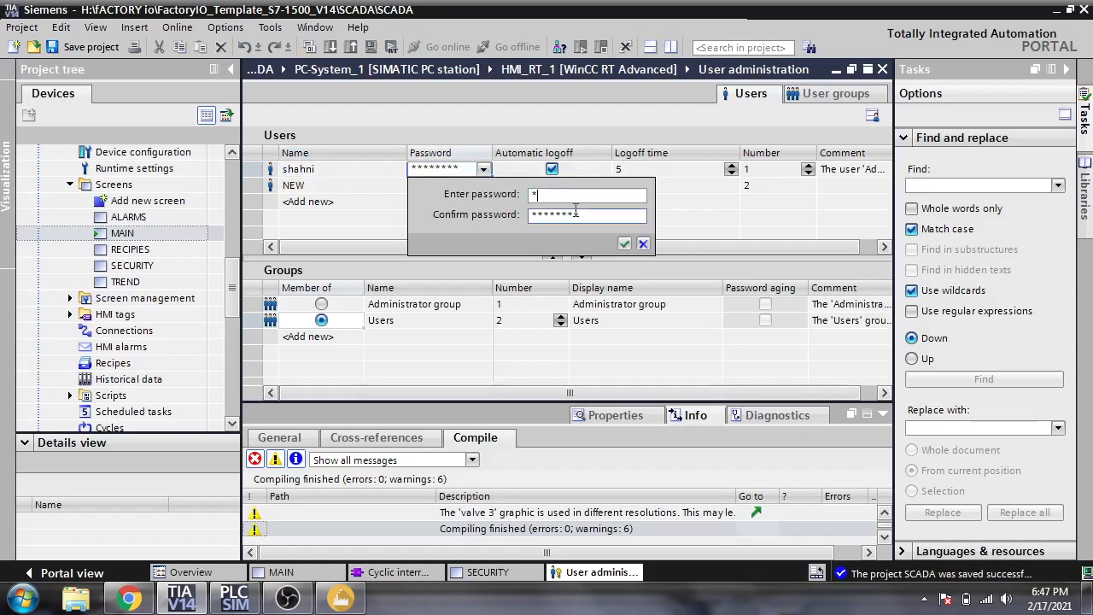
text(23456)
key(Tab)
text(123)
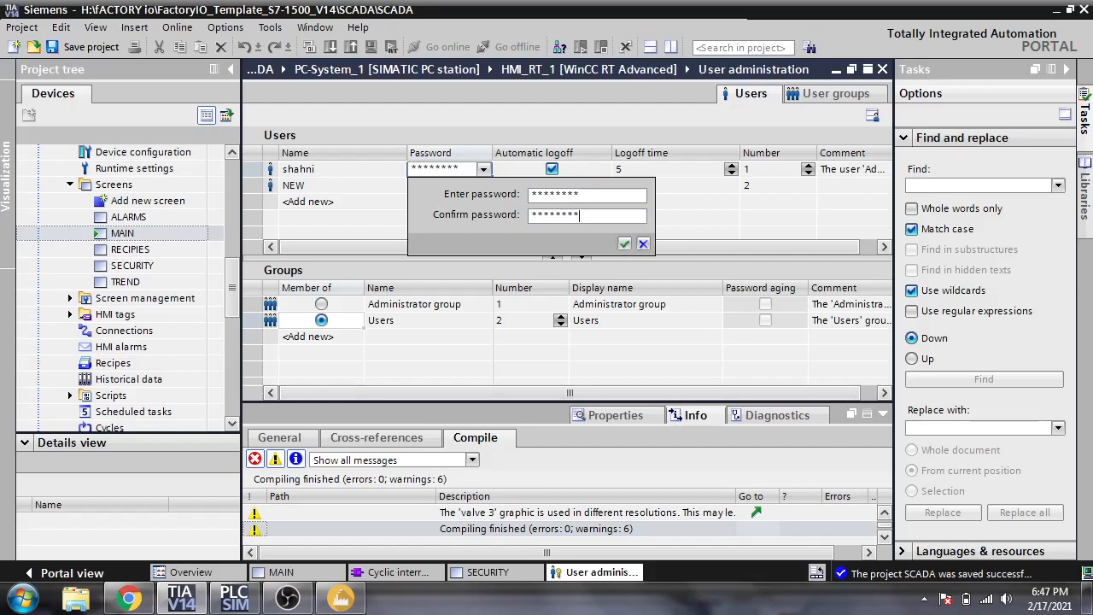
click(625, 244)
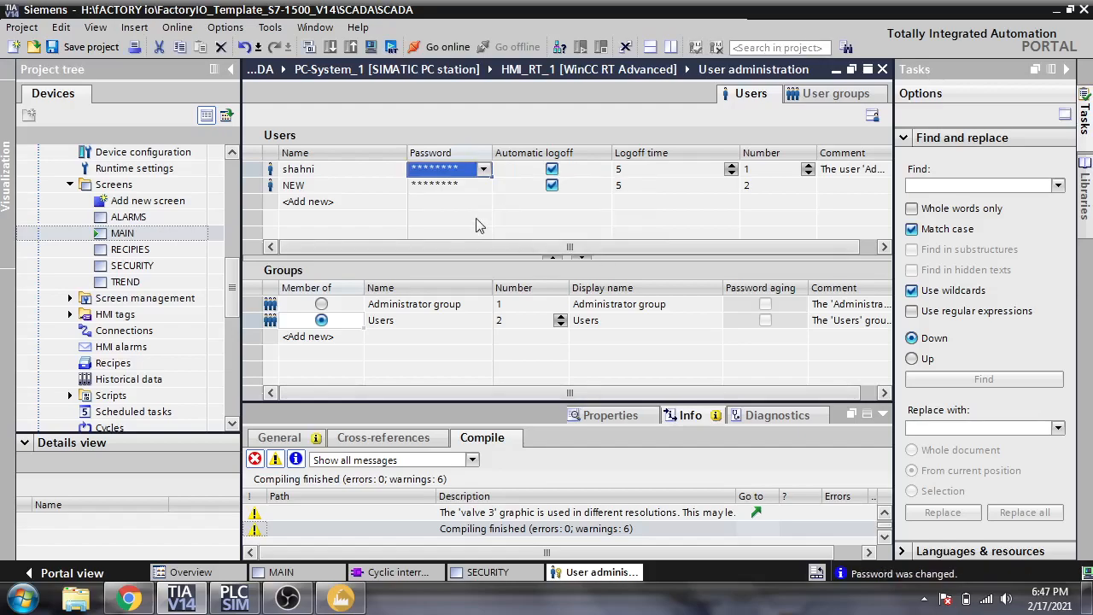
- Rename the second user to 'new' and give it a new password
click(373, 192)
click(373, 190)
text(ne)
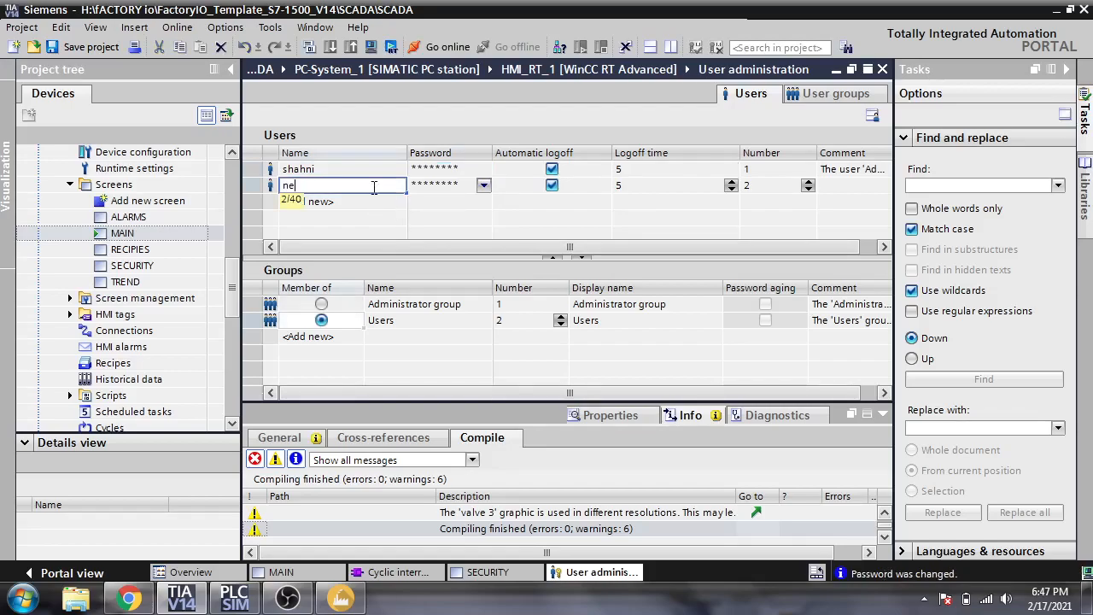
text(w)
click(445, 188)
click(484, 185)
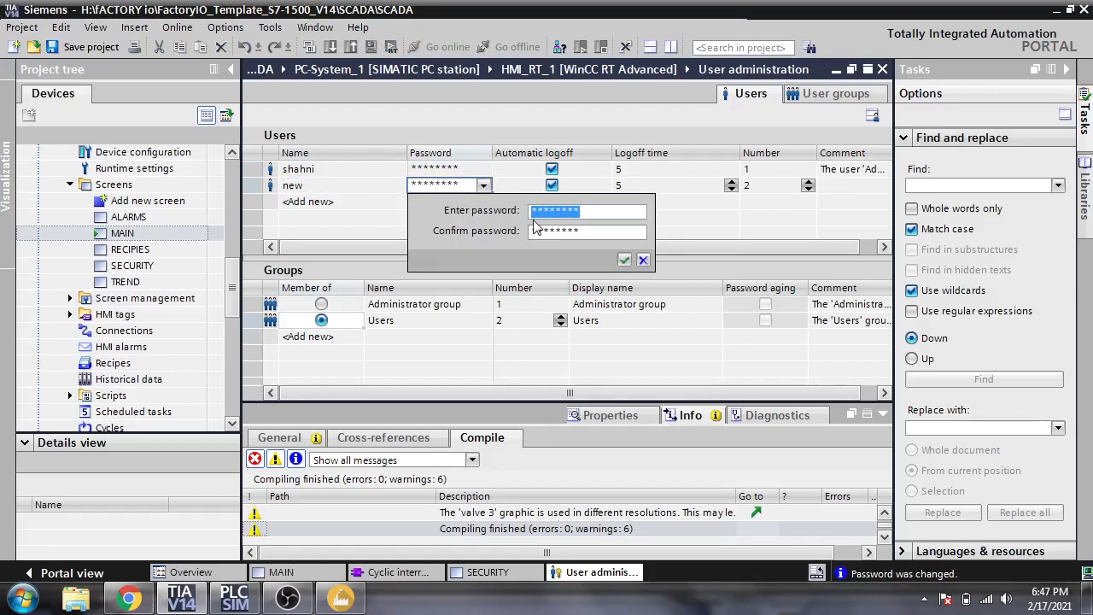
text(12)
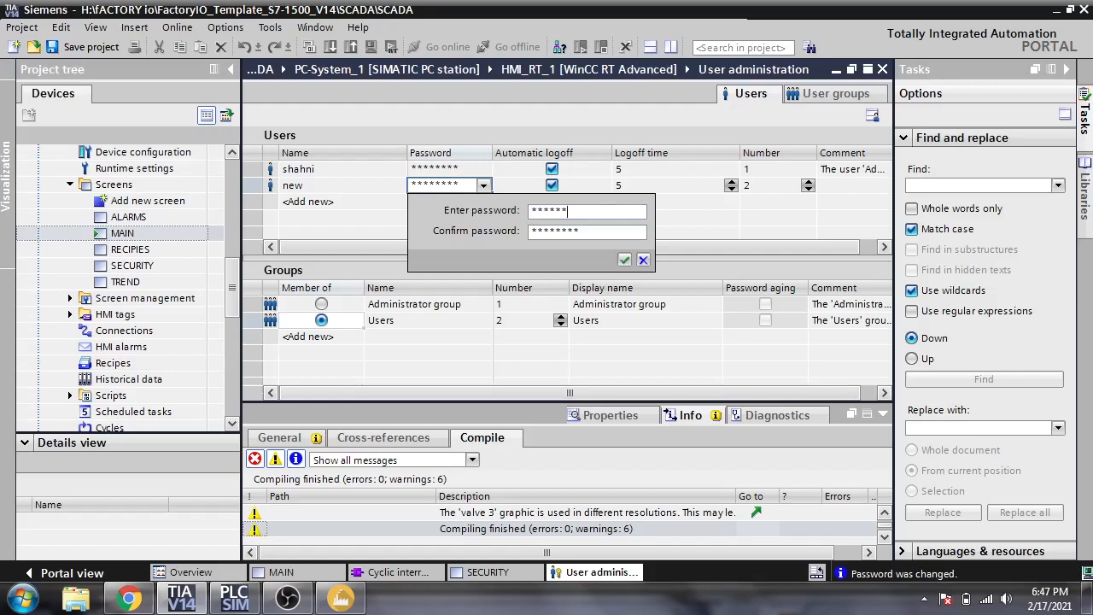
click(603, 231)
double_click(593, 233)
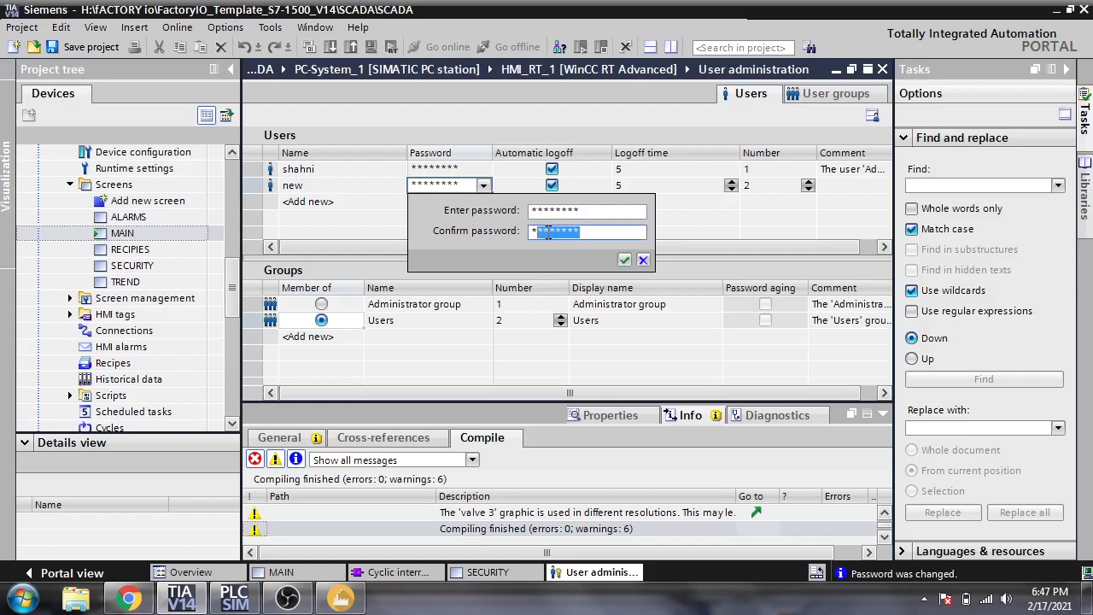
text(12)
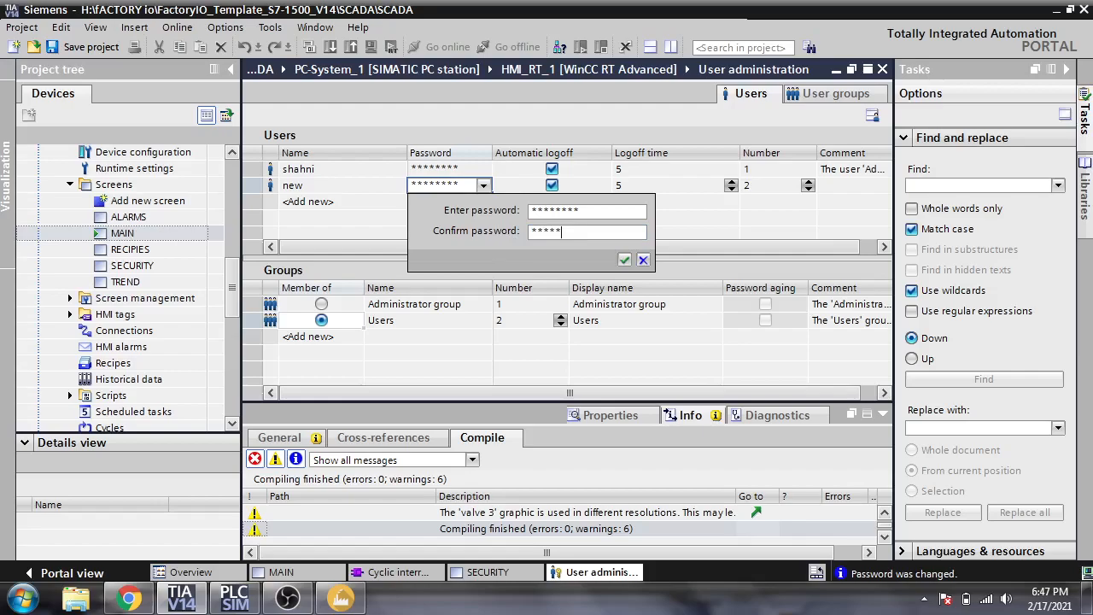
click(624, 260)
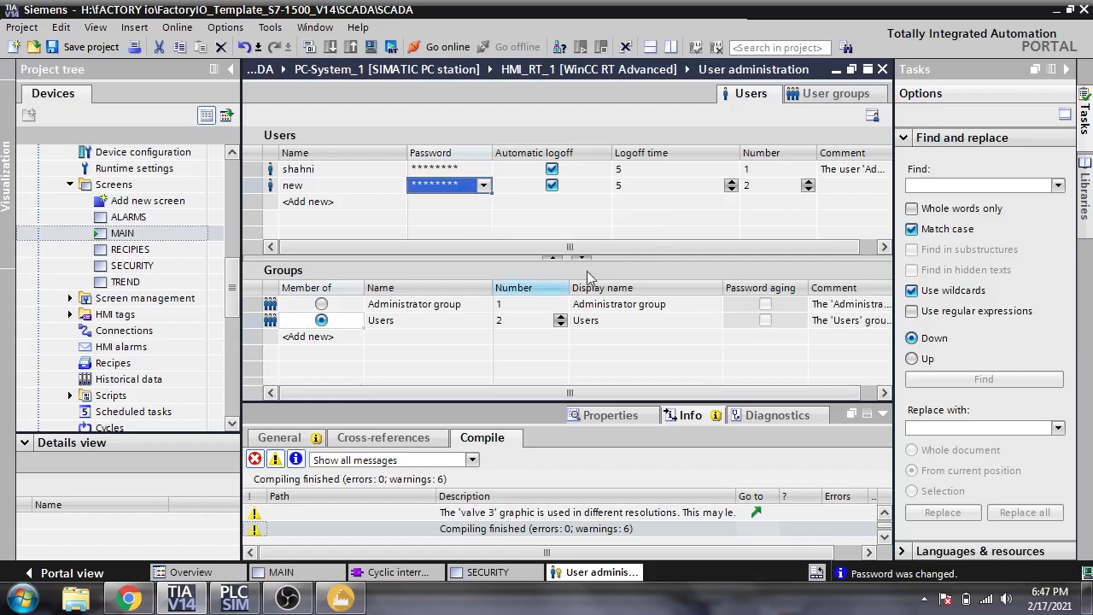
- Make the first user a member of Administrator group and 'new' a member of Users
click(324, 317)
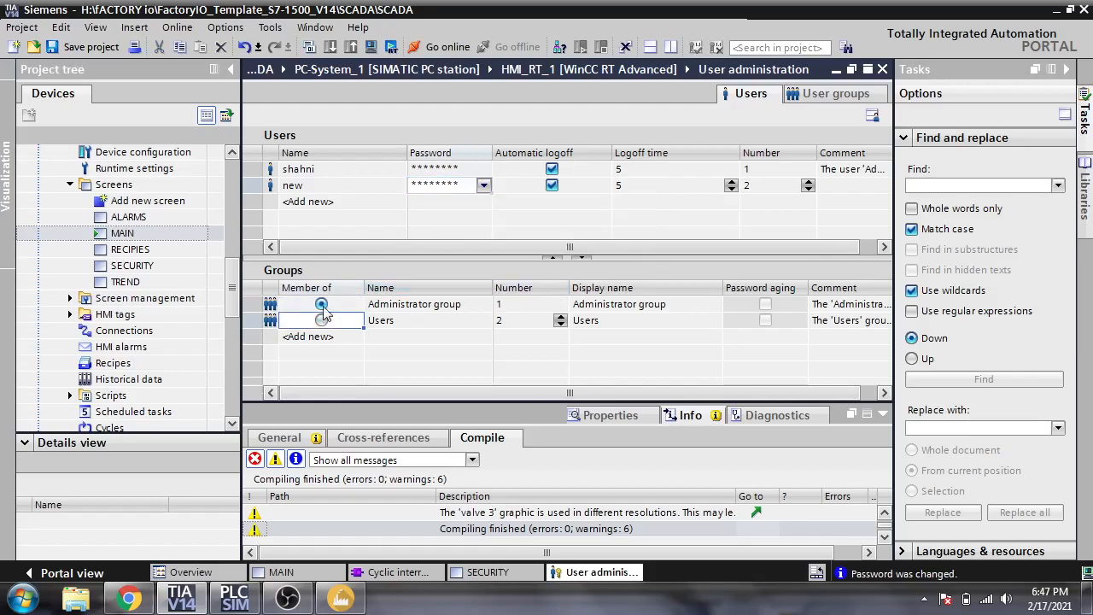
click(321, 304)
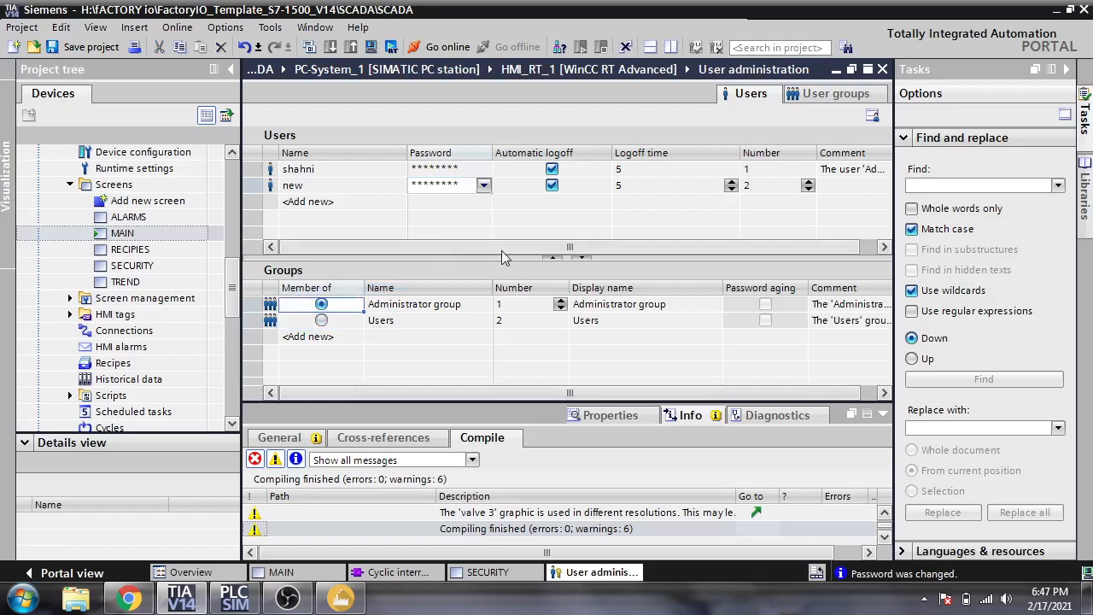
click(367, 174)
click(365, 188)
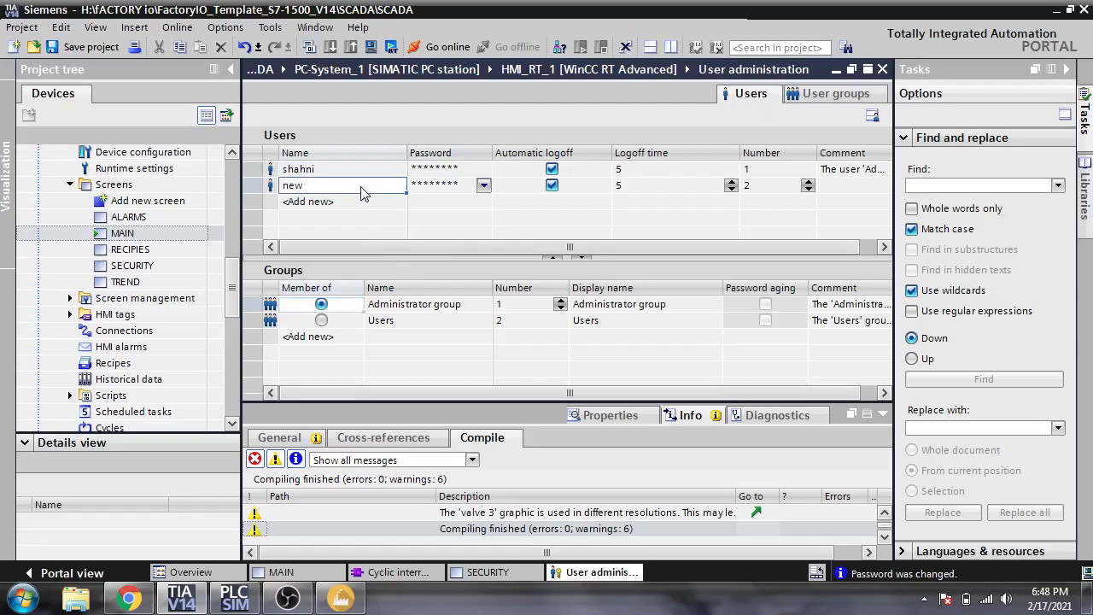
click(368, 176)
click(368, 189)
click(369, 175)
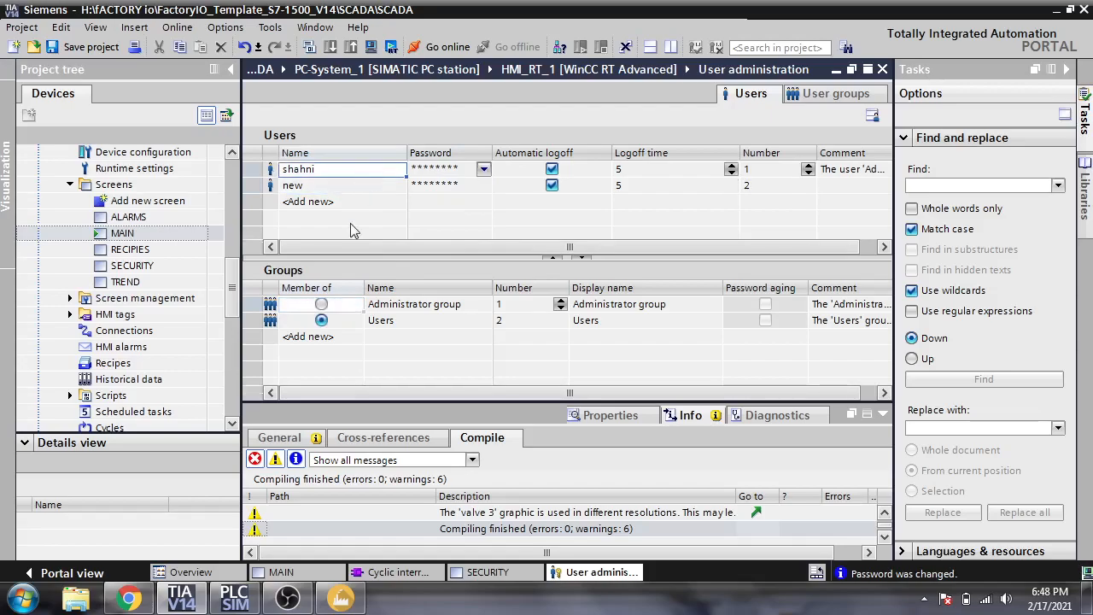
click(321, 304)
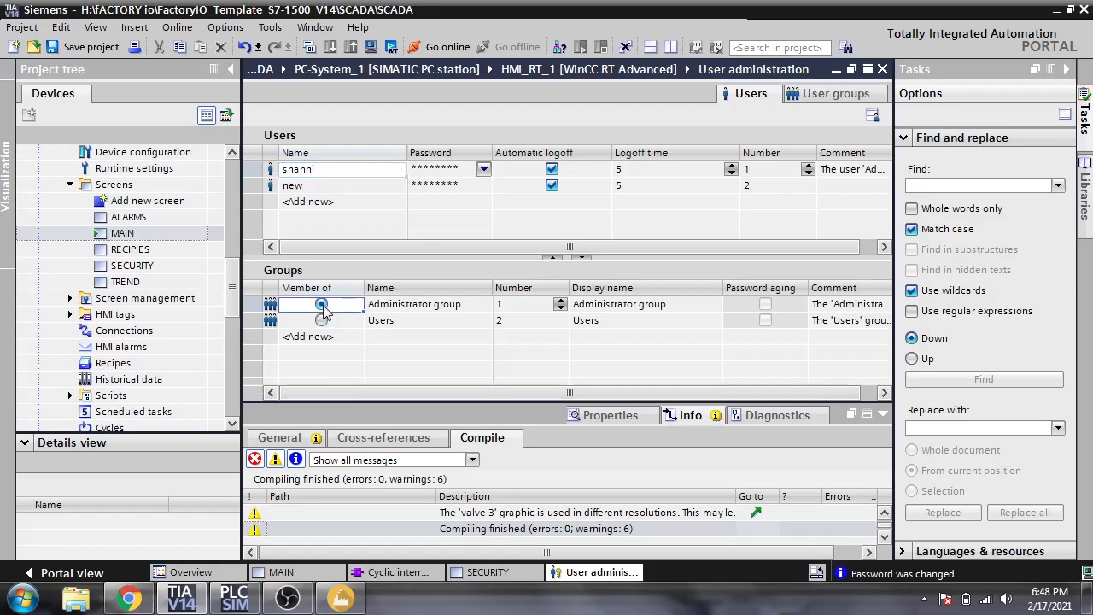
click(354, 188)
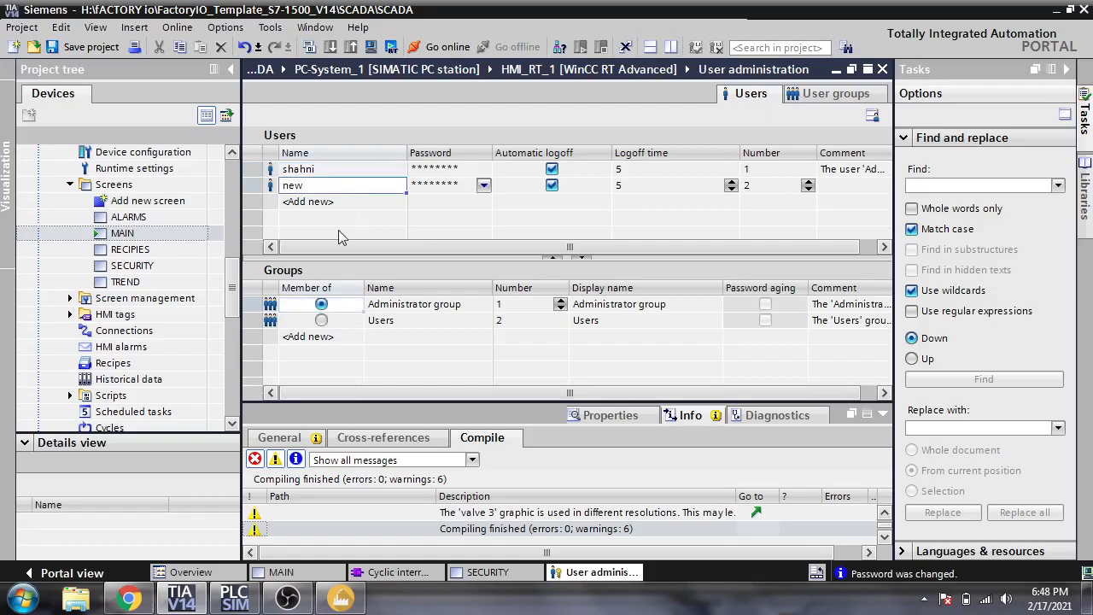
click(322, 320)
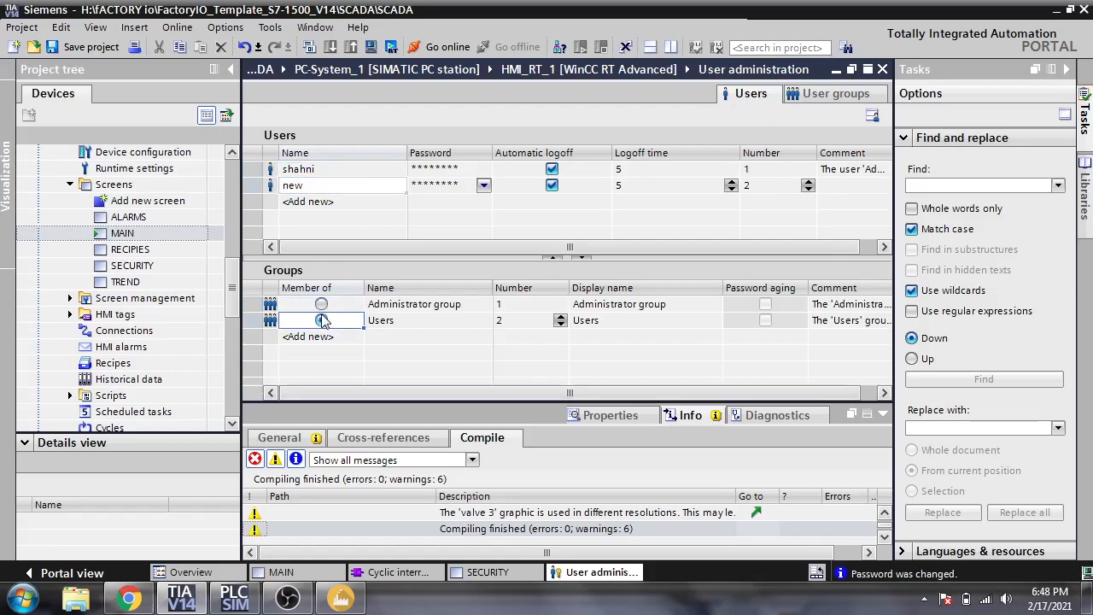
- Recheck both users' group memberships and save the SCADA project
click(380, 173)
click(376, 189)
click(377, 175)
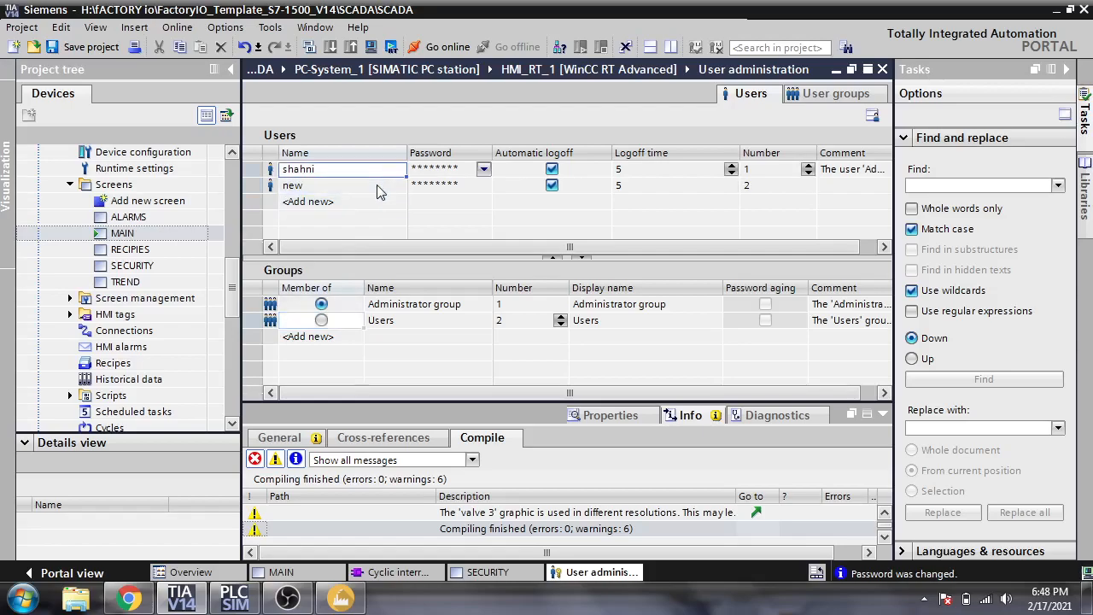
click(376, 184)
click(91, 47)
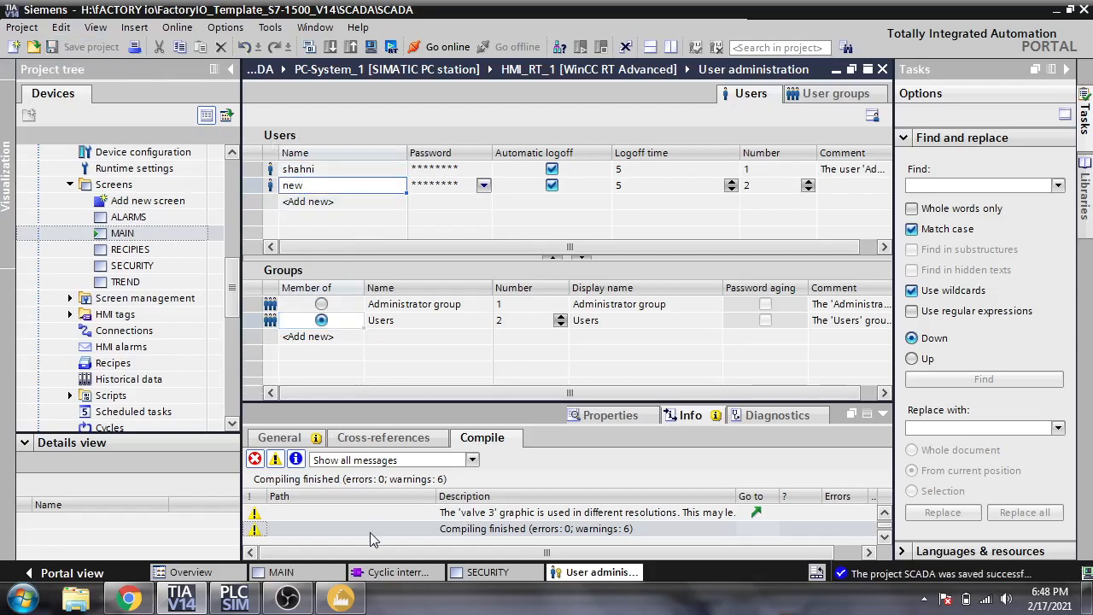
- On the MAIN screen, trigger the KP login prompt and log in as the first user
click(329, 574)
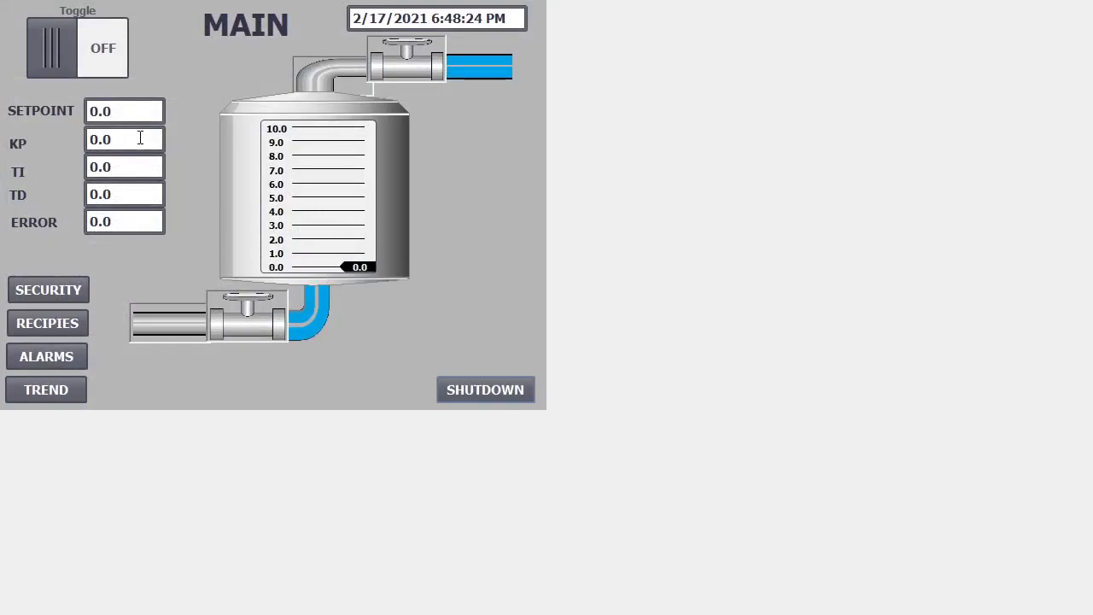
click(140, 138)
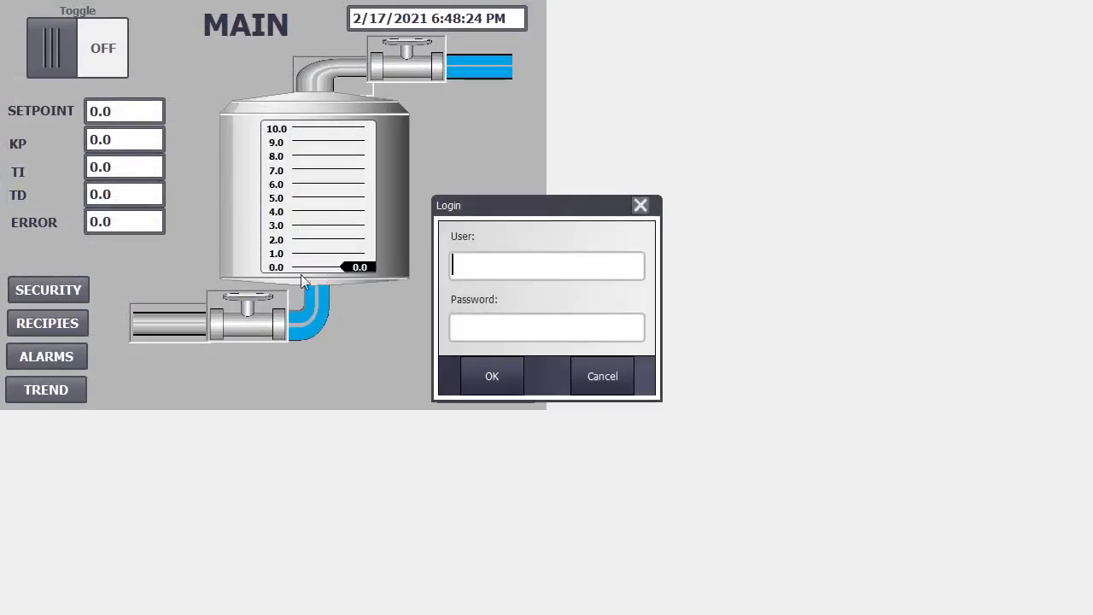
text(shahn)
key(Tab)
text(********)
key(BackSpace)
key(BackSpace)
key(BackSpace)
key(BackSpace)
key(BackSpace)
key(BackSpace)
key(BackSpace)
key(BackSpace)
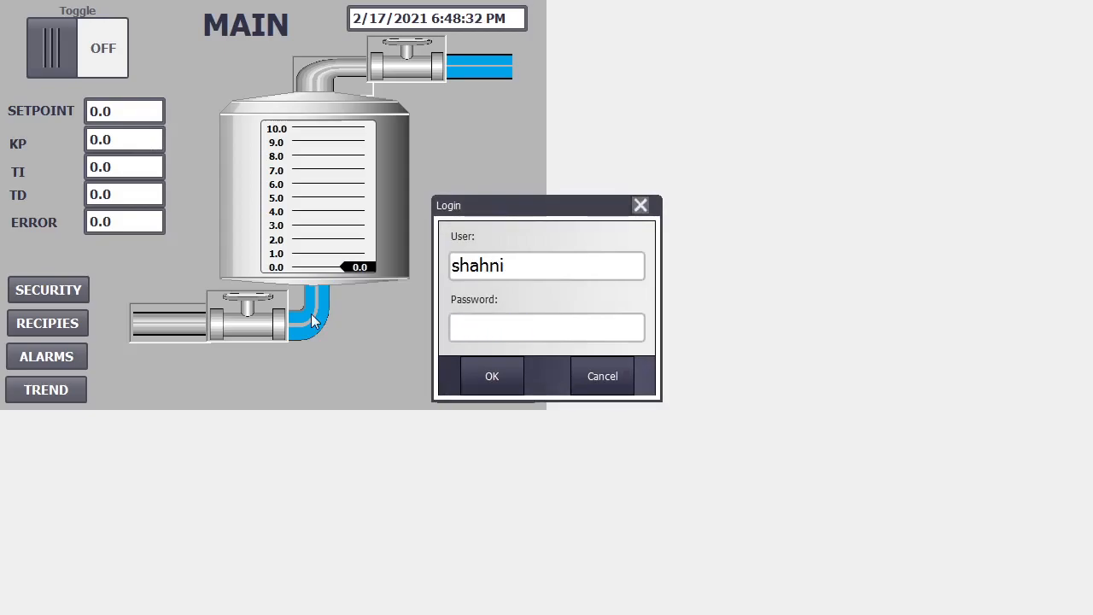
text(*)
click(489, 369)
- Log in as user new via KP, cancel the next login prompt, and shut down the runtime
click(114, 143)
drag(509, 268, 413, 269)
text(new)
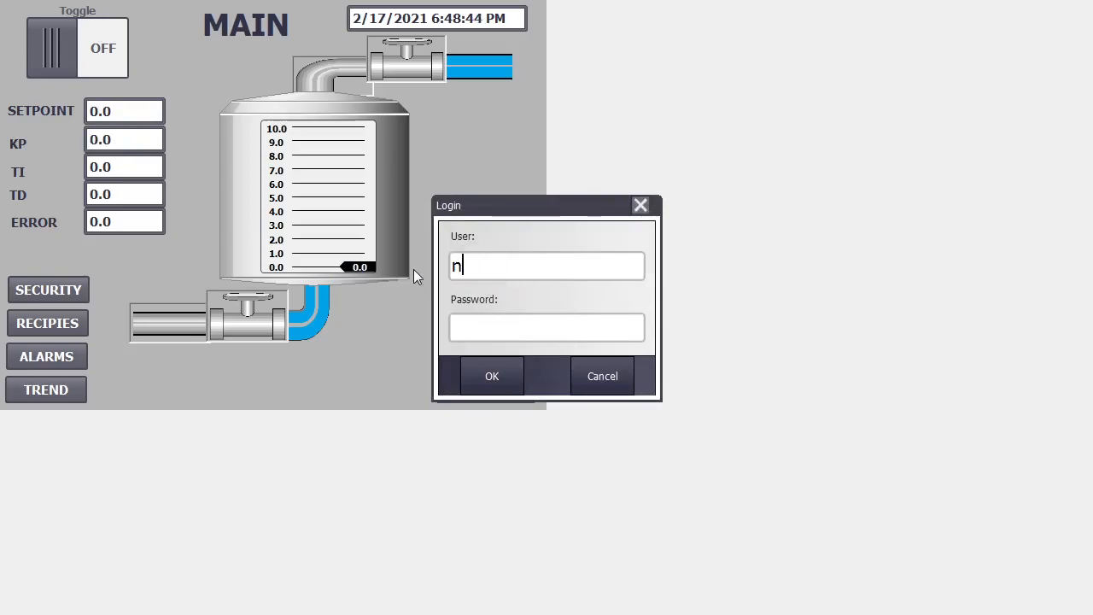
click(491, 334)
text(********)
click(494, 372)
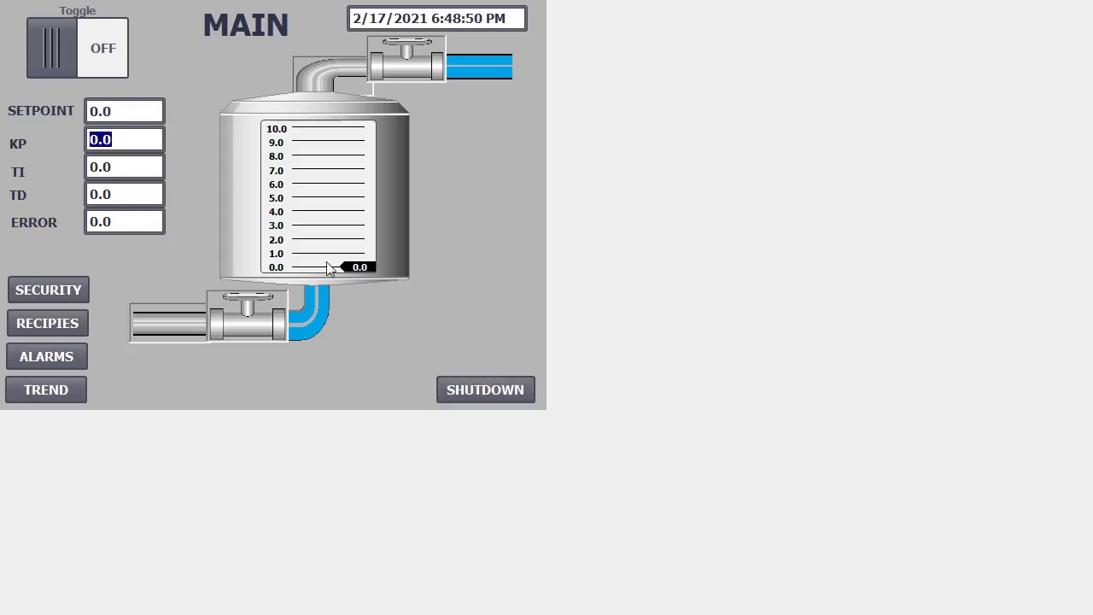
click(125, 171)
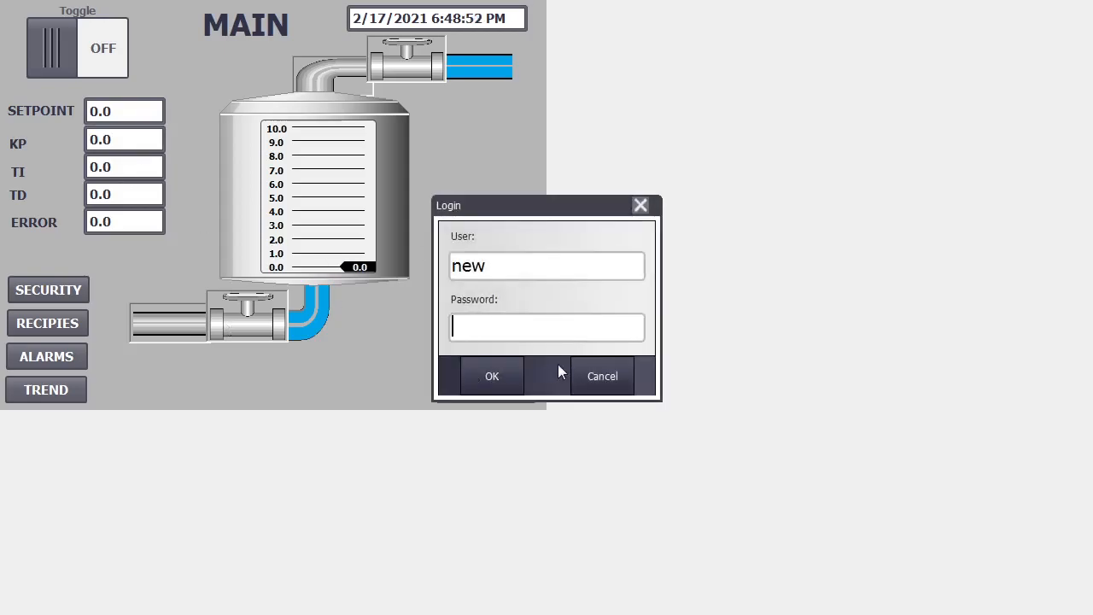
click(576, 377)
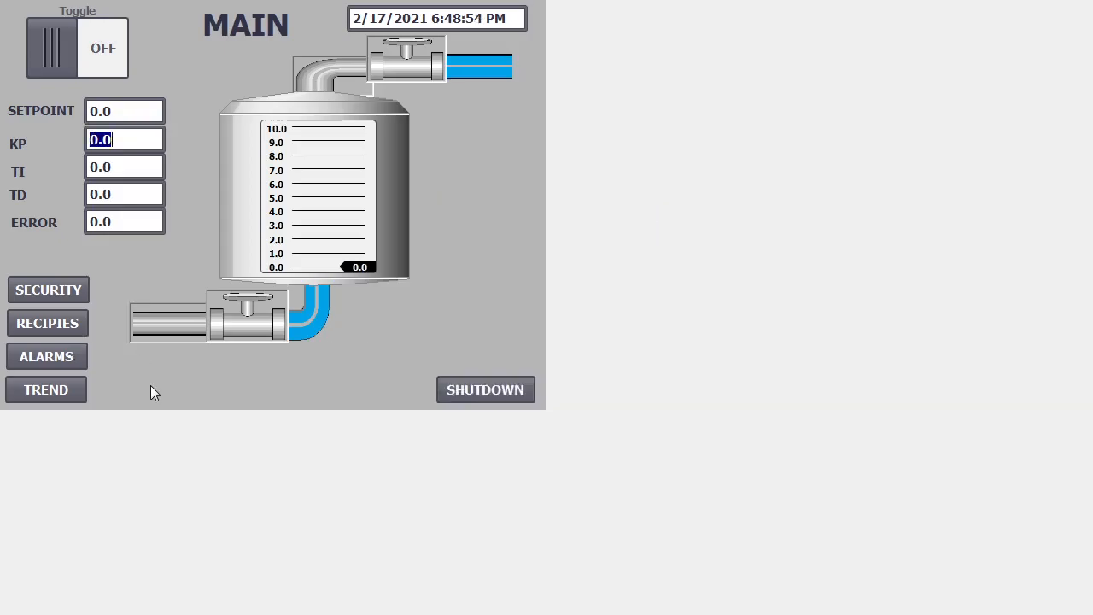
click(485, 388)
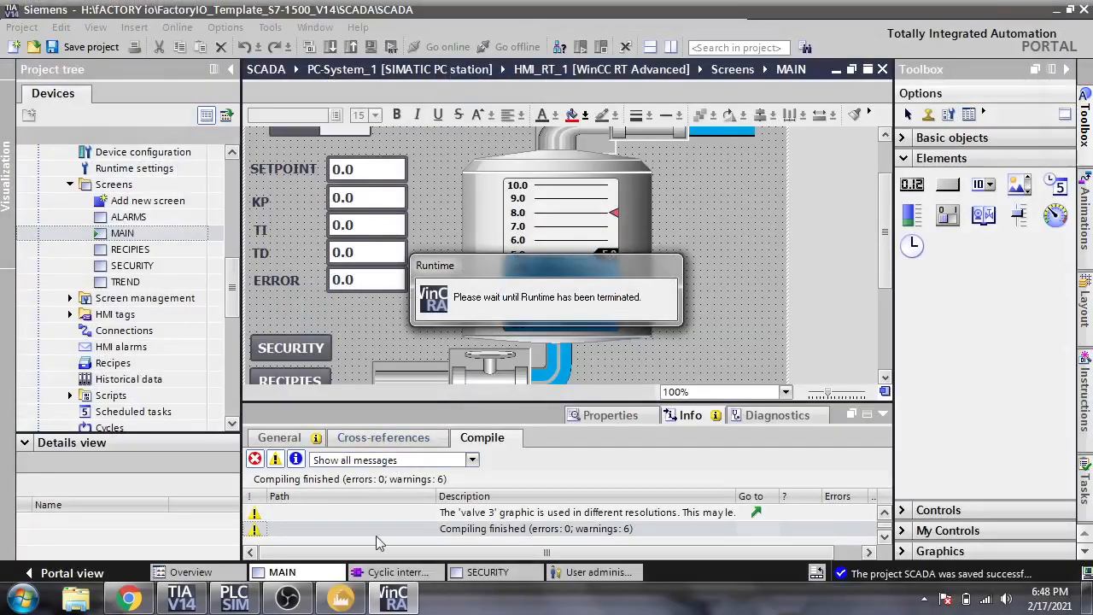
- In User administration, make user new a member of the Administrator group
click(582, 575)
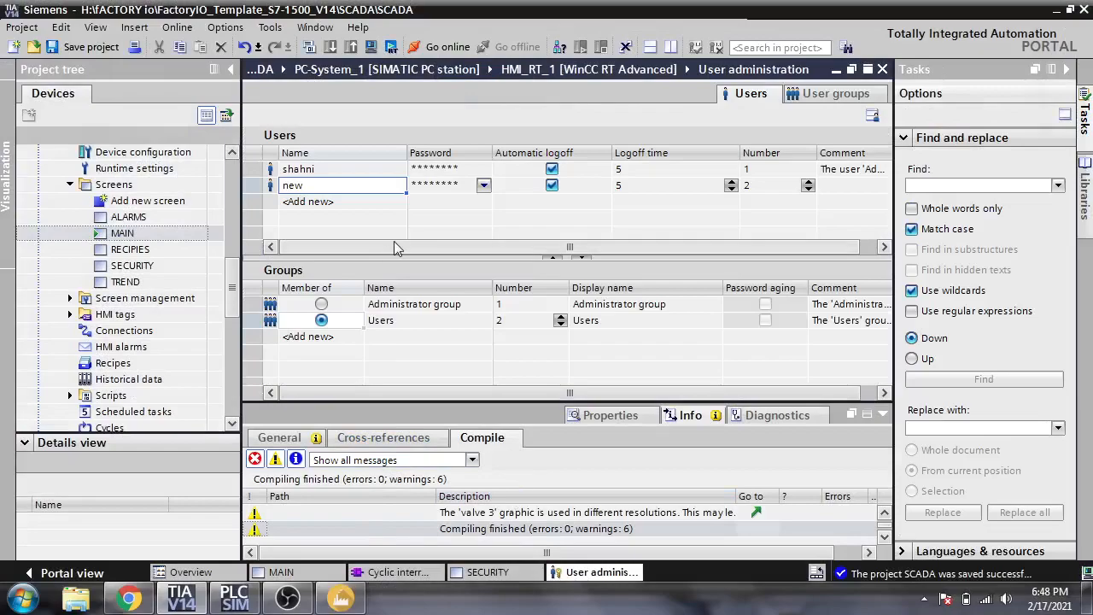
click(321, 304)
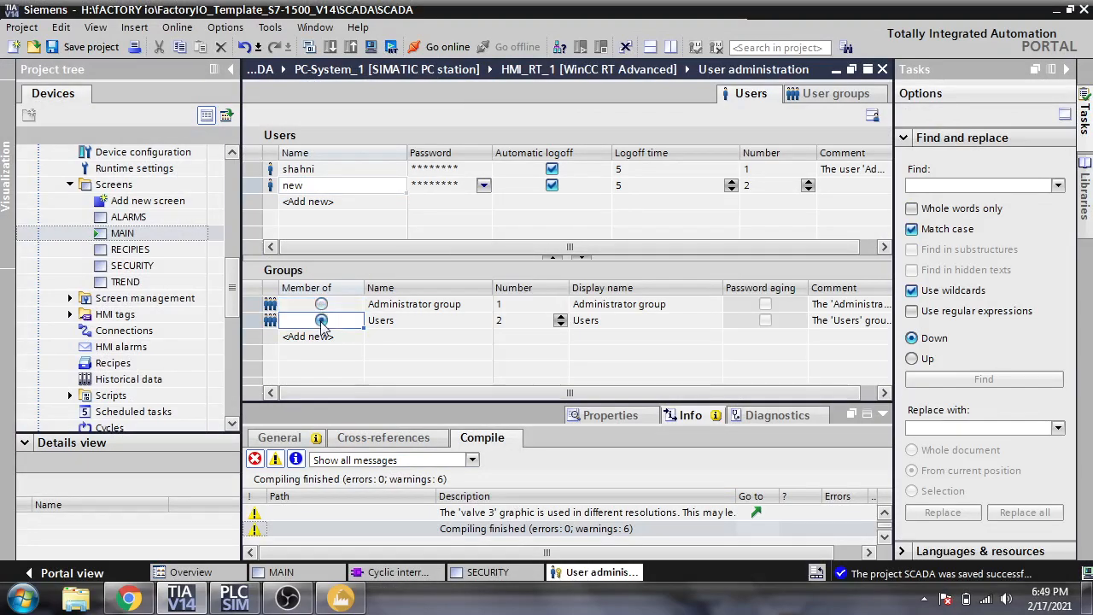
click(322, 307)
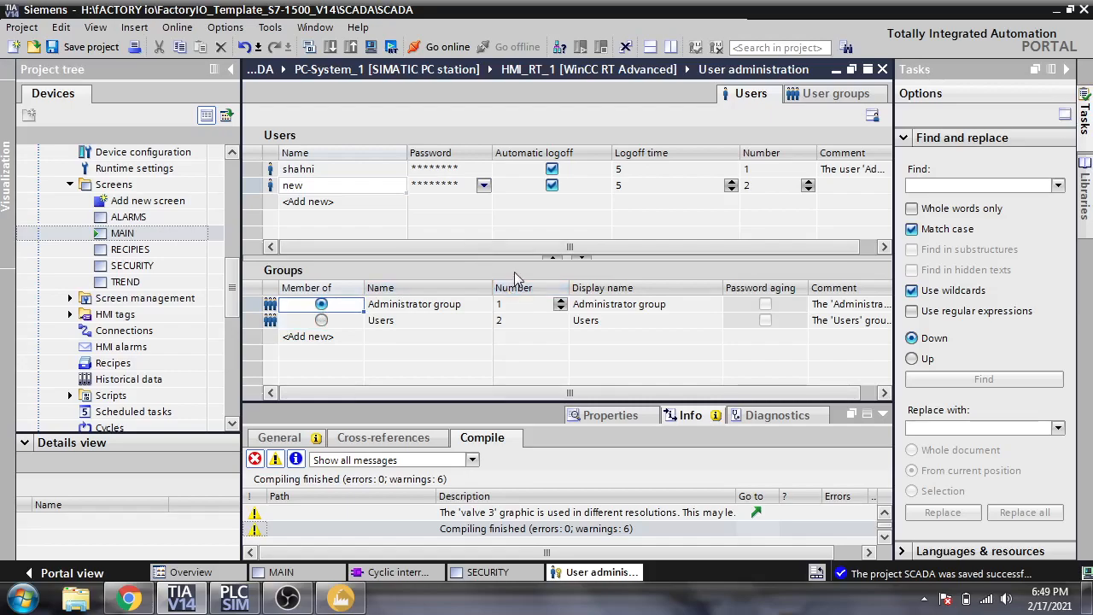
drag(515, 248, 565, 255)
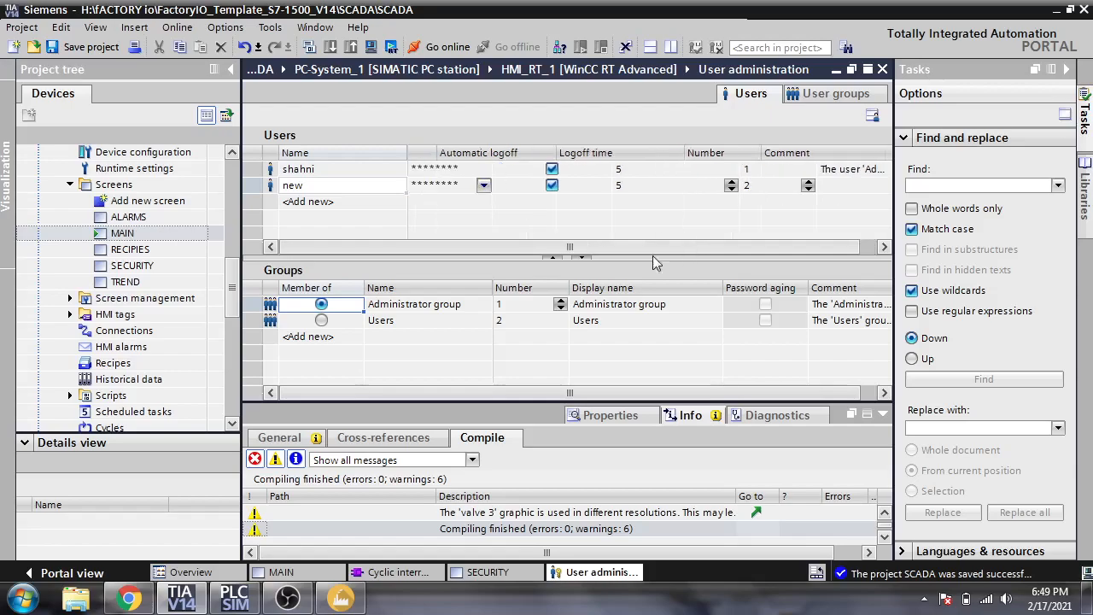
- Compare the Administrator and Users groups' authorizations, including Operate, in the User groups tab
click(818, 95)
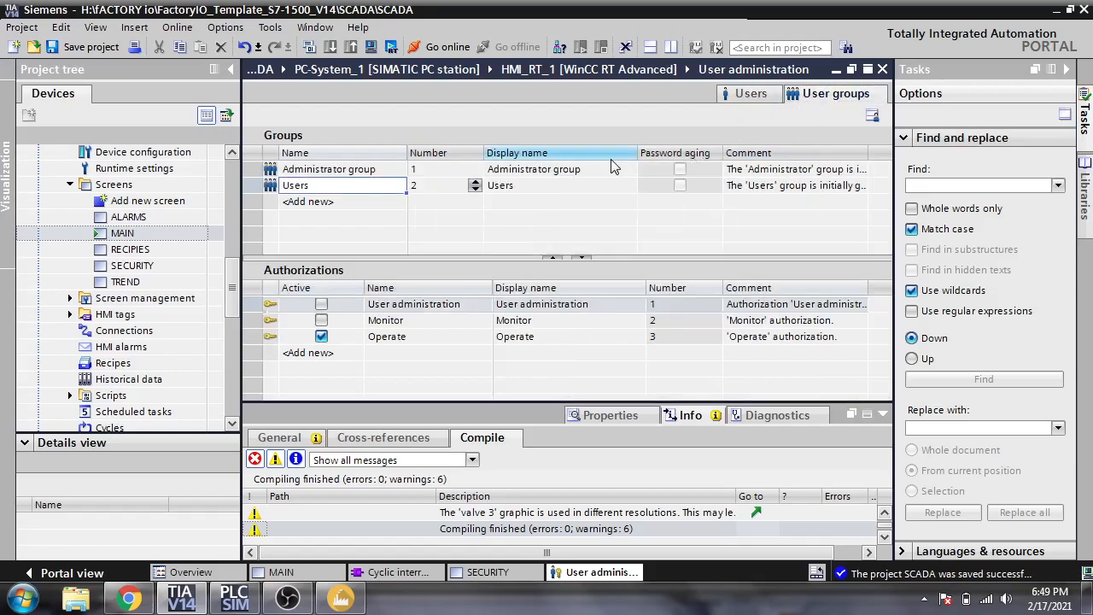
click(378, 170)
click(380, 186)
click(382, 172)
click(379, 183)
click(378, 170)
click(383, 188)
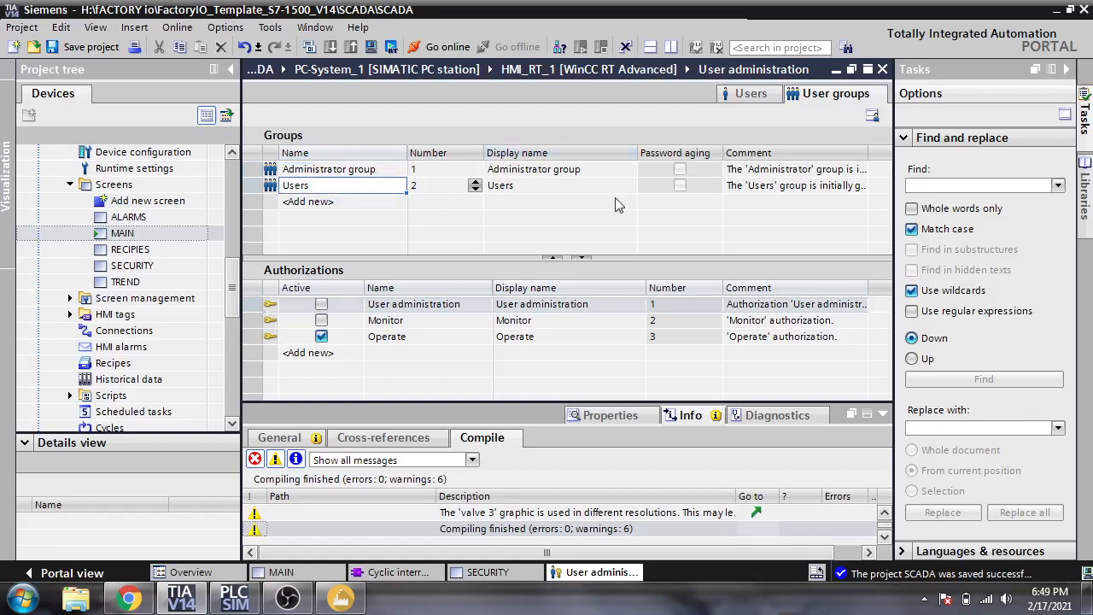
- Back in Users, check the first user's group and leave it in Administrator group
click(748, 94)
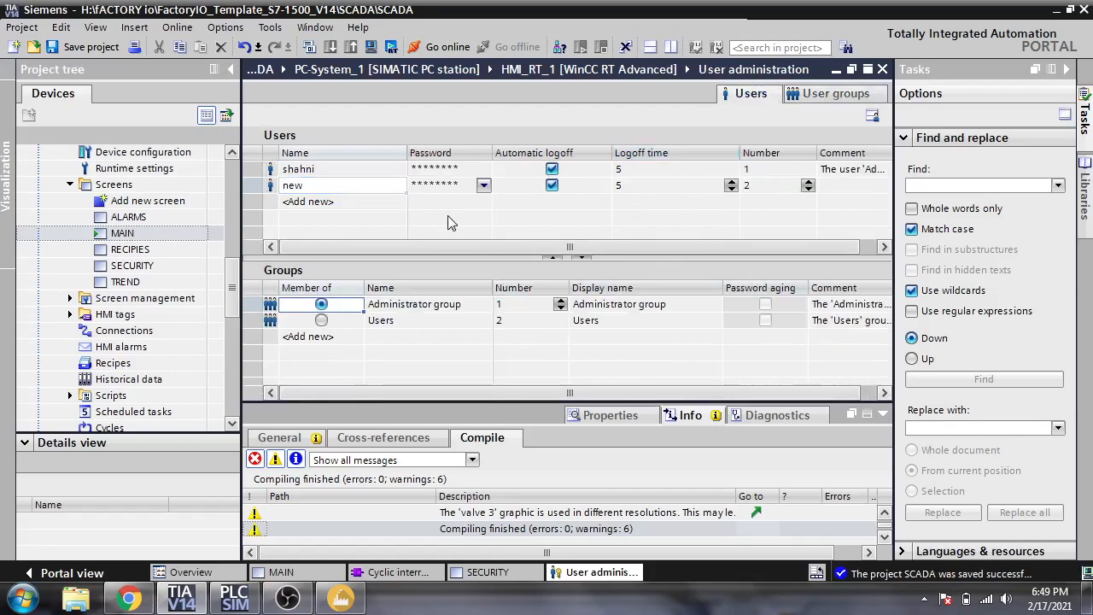
click(386, 170)
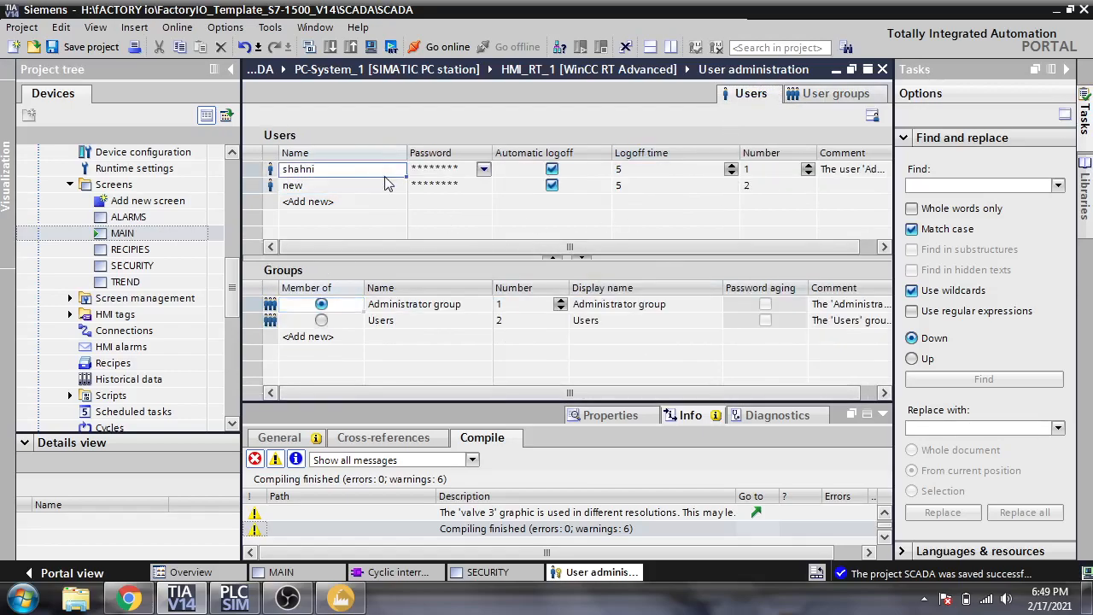
click(325, 320)
click(324, 305)
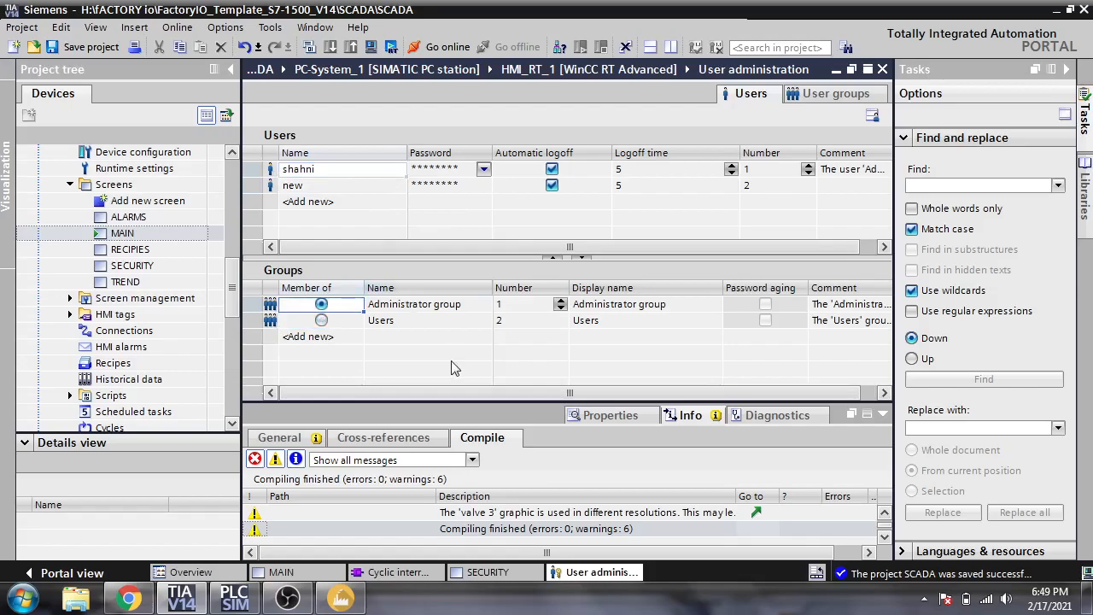
drag(453, 395, 419, 391)
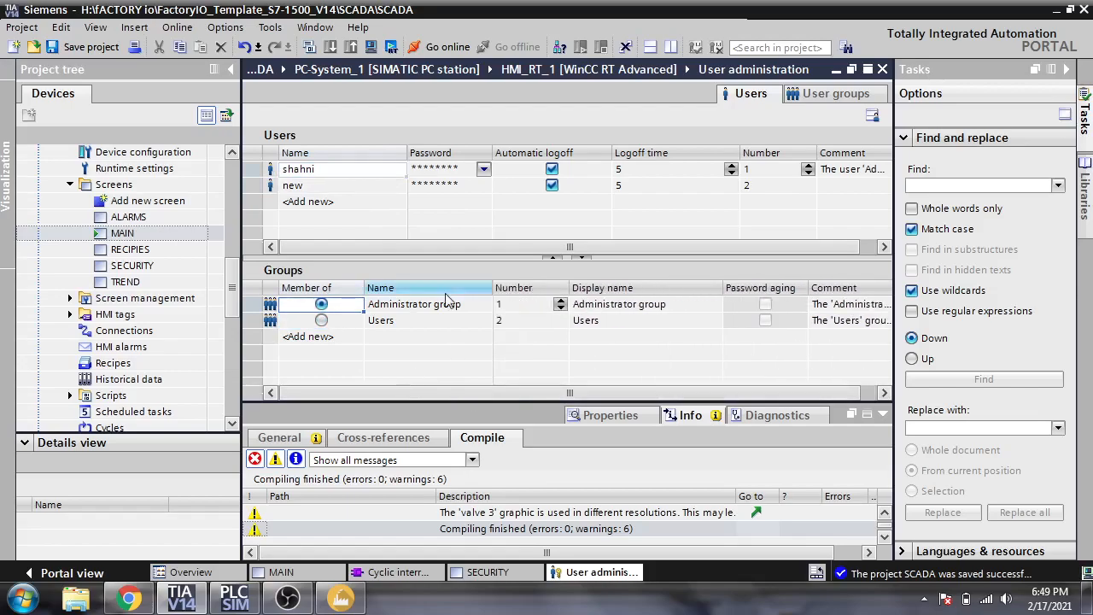
- Enter and confirm a new password in the first user's Password dropdown
click(484, 169)
click(483, 170)
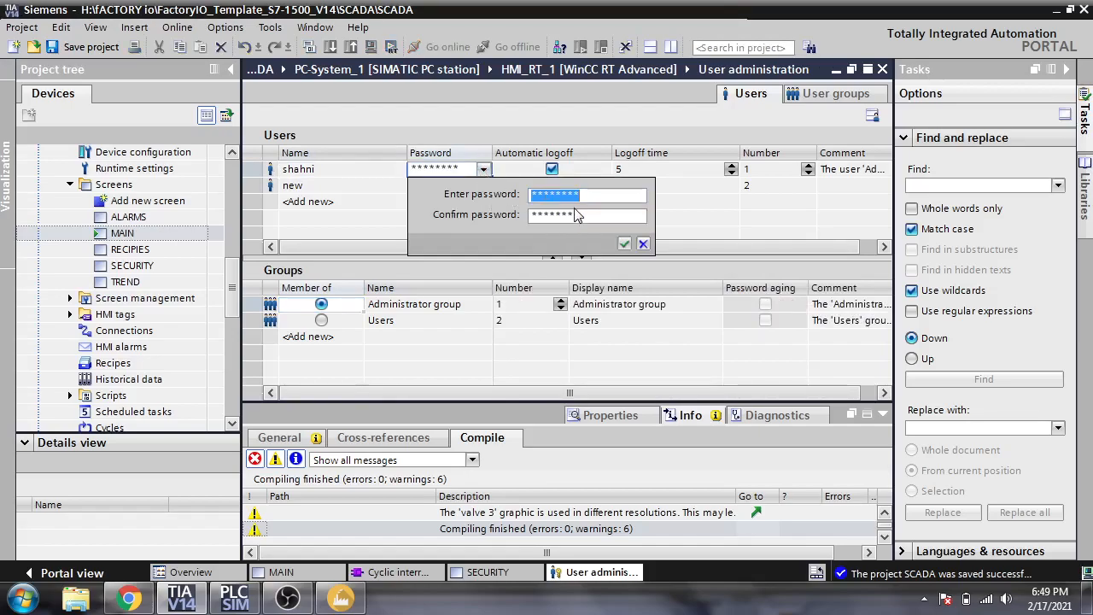
text(1)
text(******)
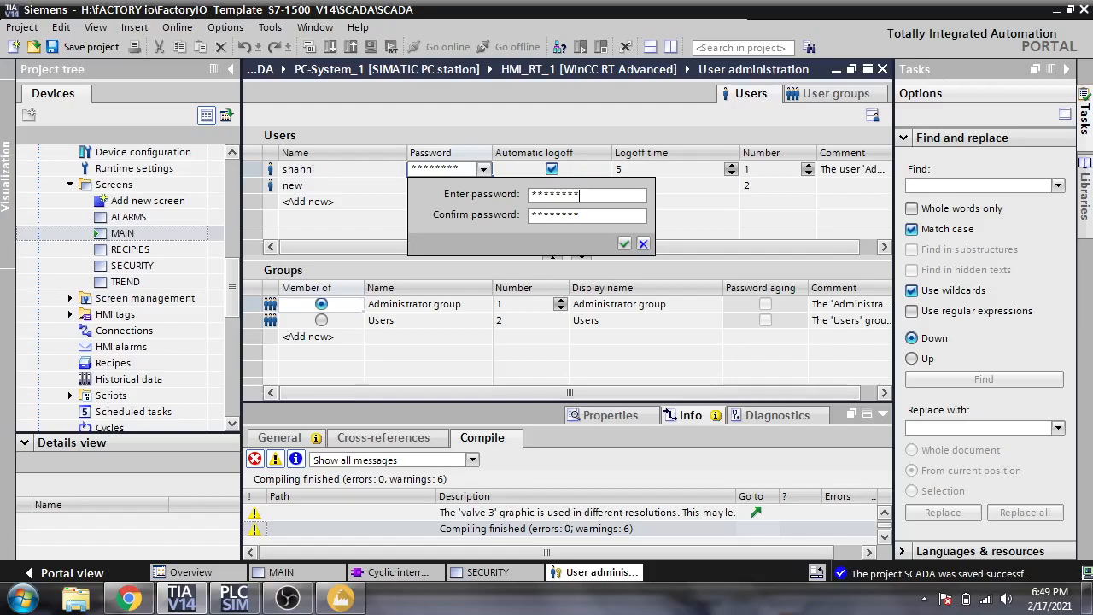
drag(592, 219, 465, 210)
text(*******)
drag(593, 195, 461, 211)
text(*)
drag(592, 218, 481, 222)
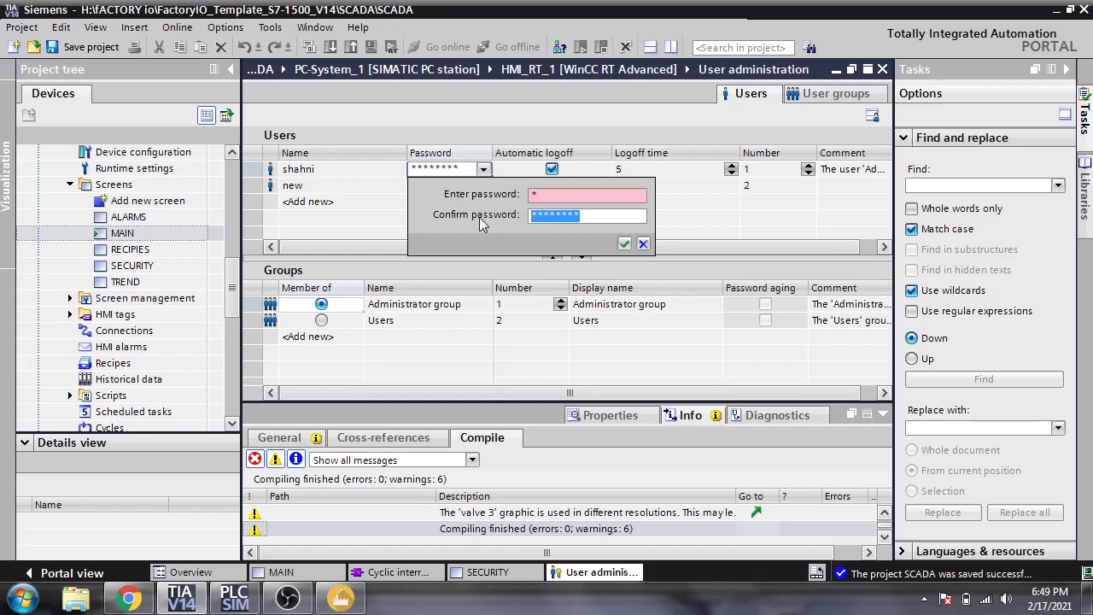
text(*)
click(625, 245)
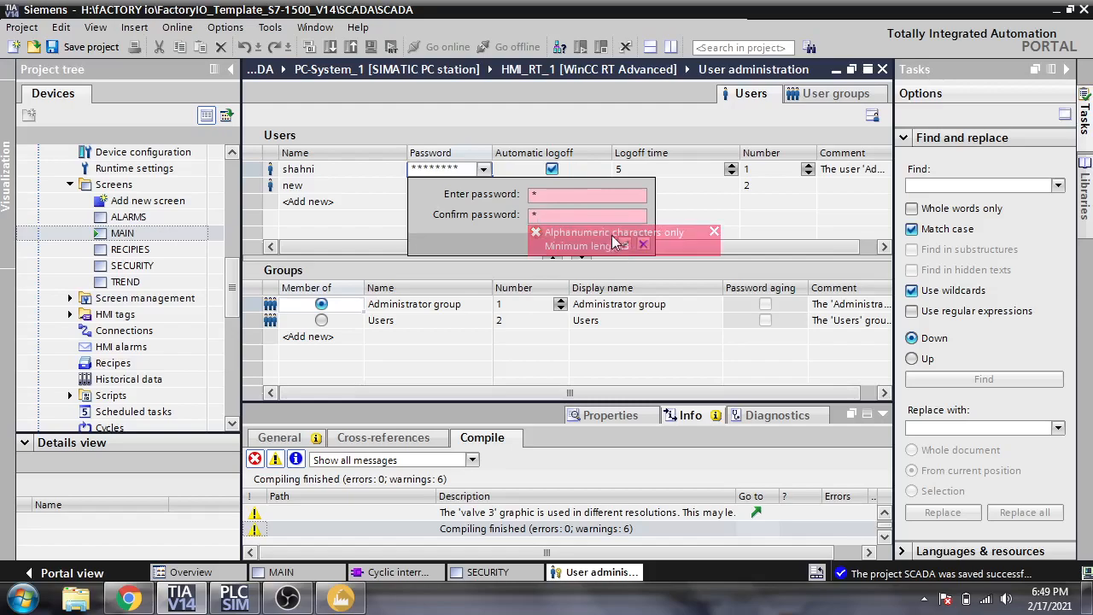
- Re-enter and confirm the first user's password until 'Password was changed.' appears
drag(583, 196, 543, 198)
key(BackSpace)
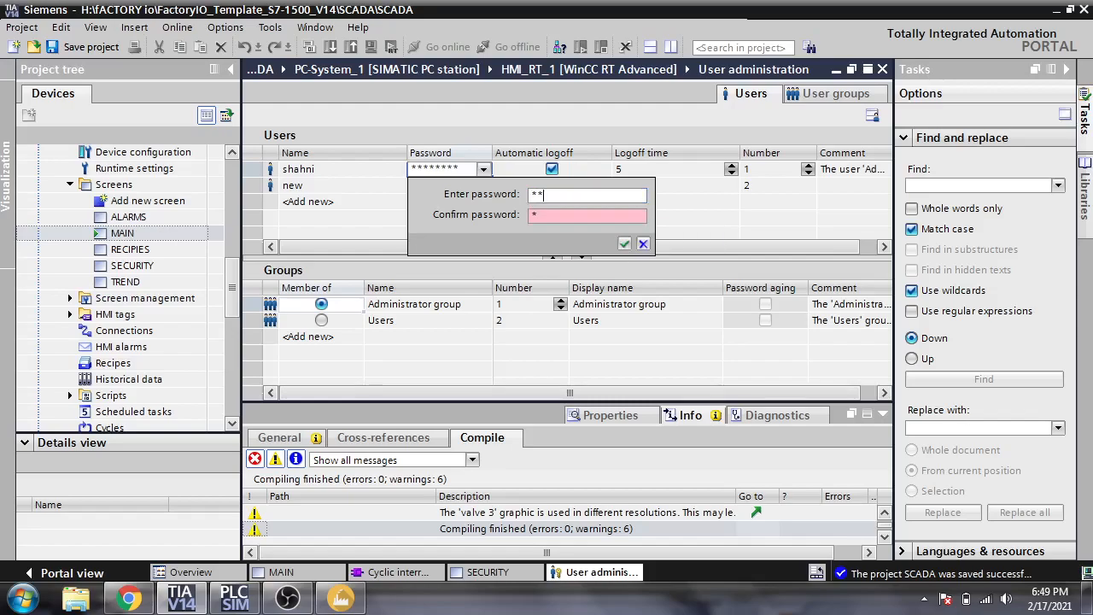
text(**)
click(556, 215)
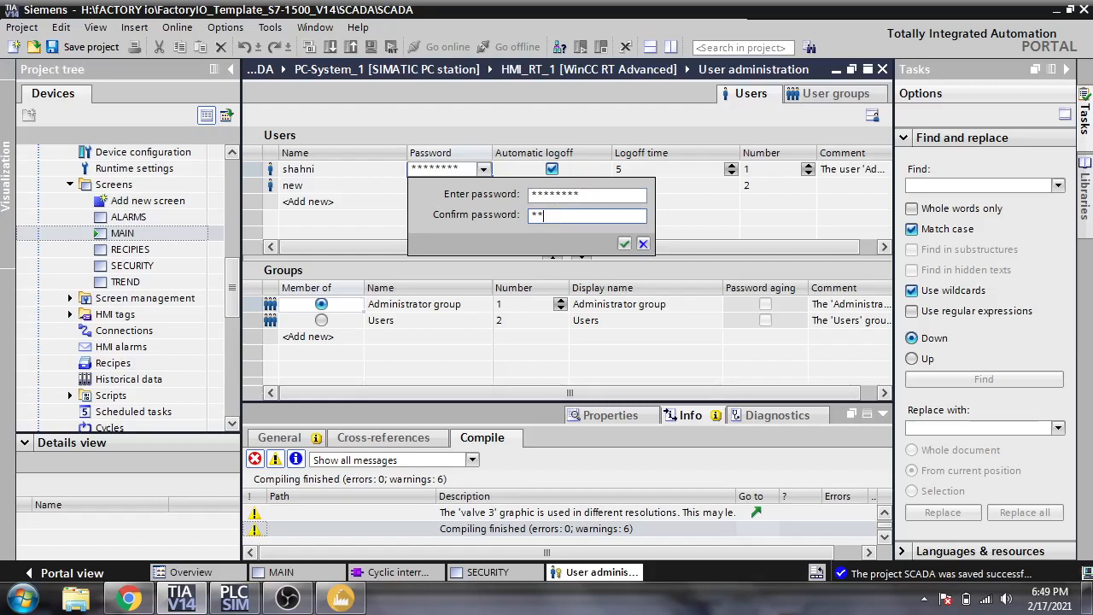
text(*******)
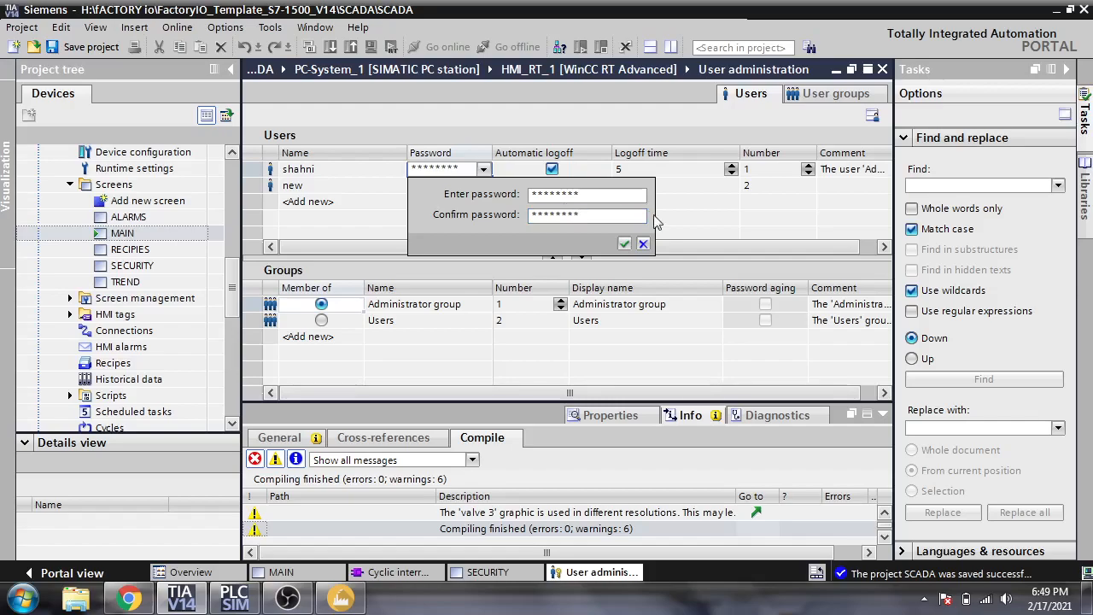
click(624, 244)
- Close user new's password entry and sort the user list ascending by Name
click(482, 185)
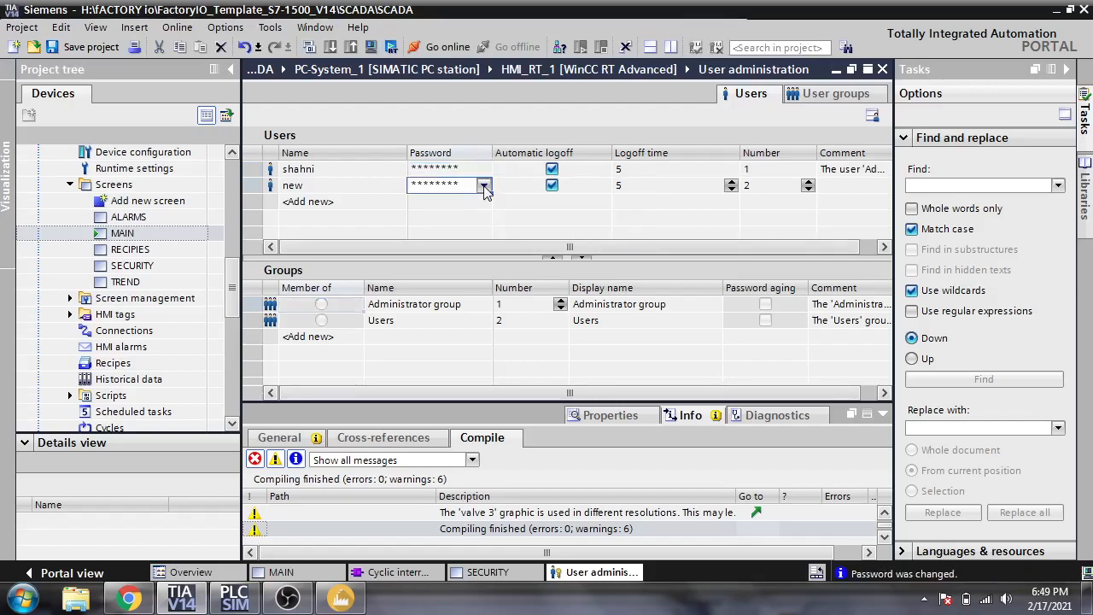
click(483, 186)
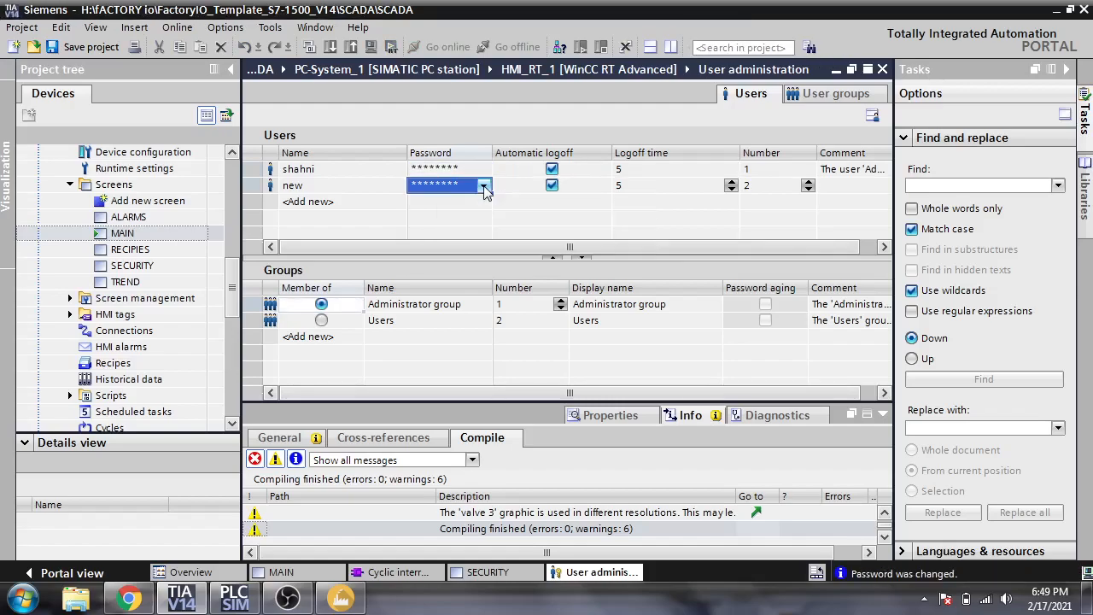
click(321, 320)
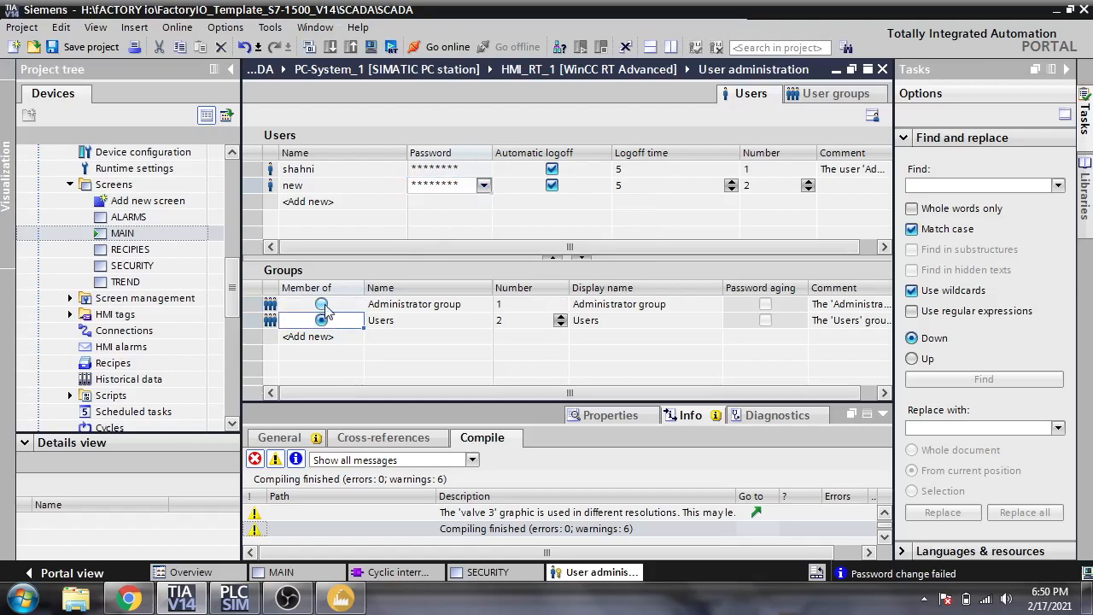
click(357, 175)
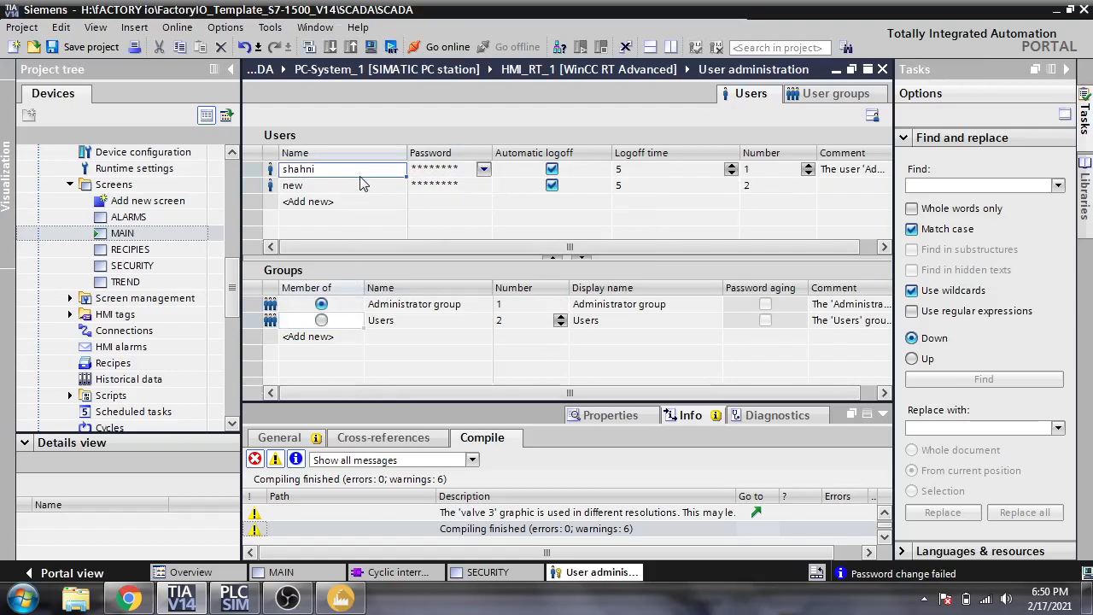
click(362, 183)
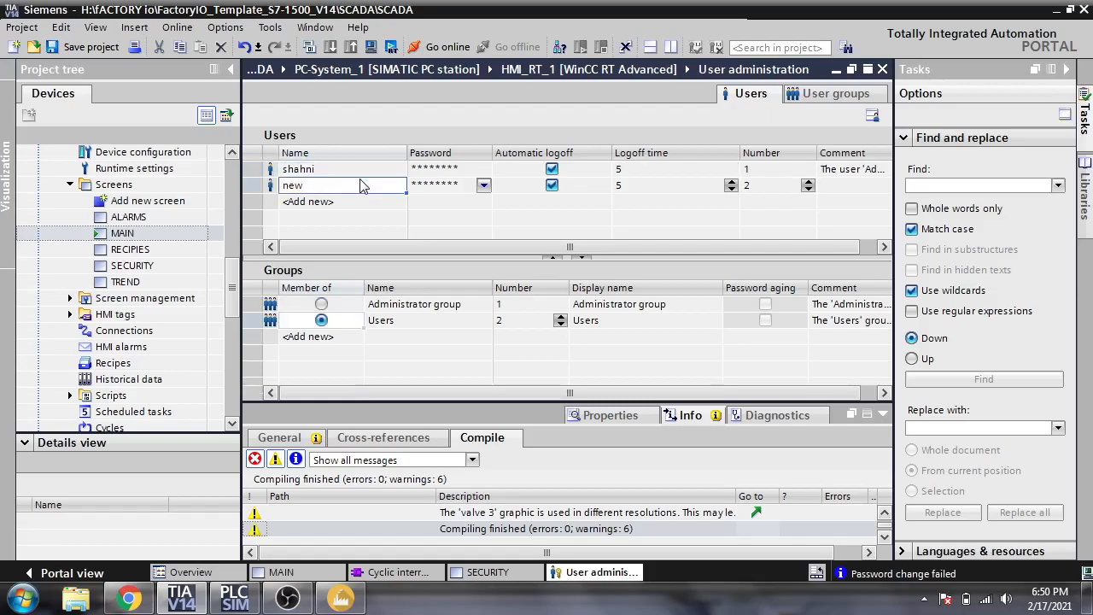
click(366, 156)
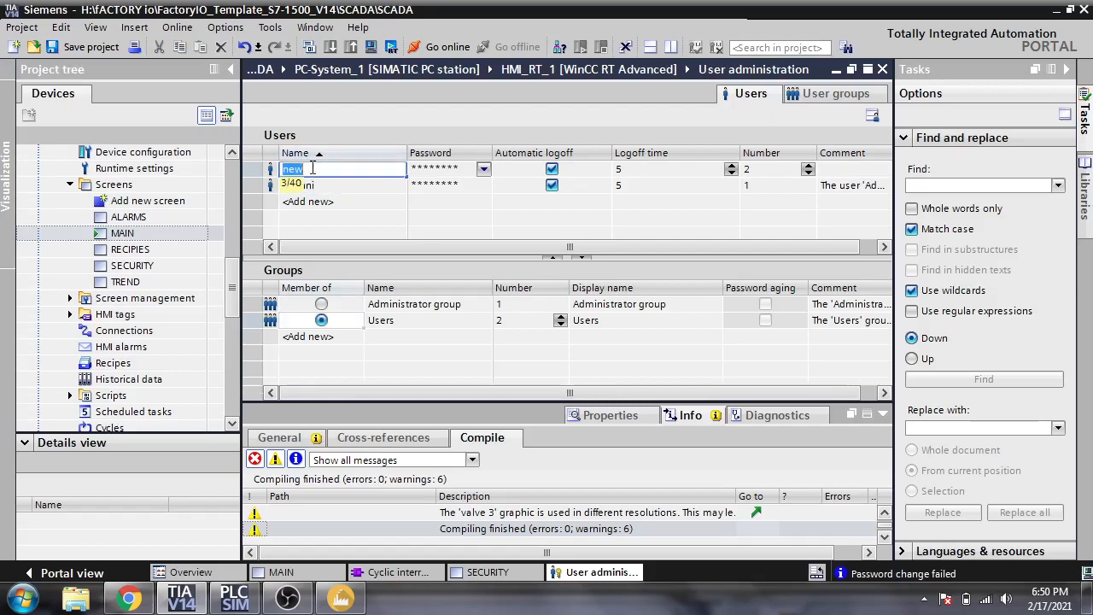
click(271, 170)
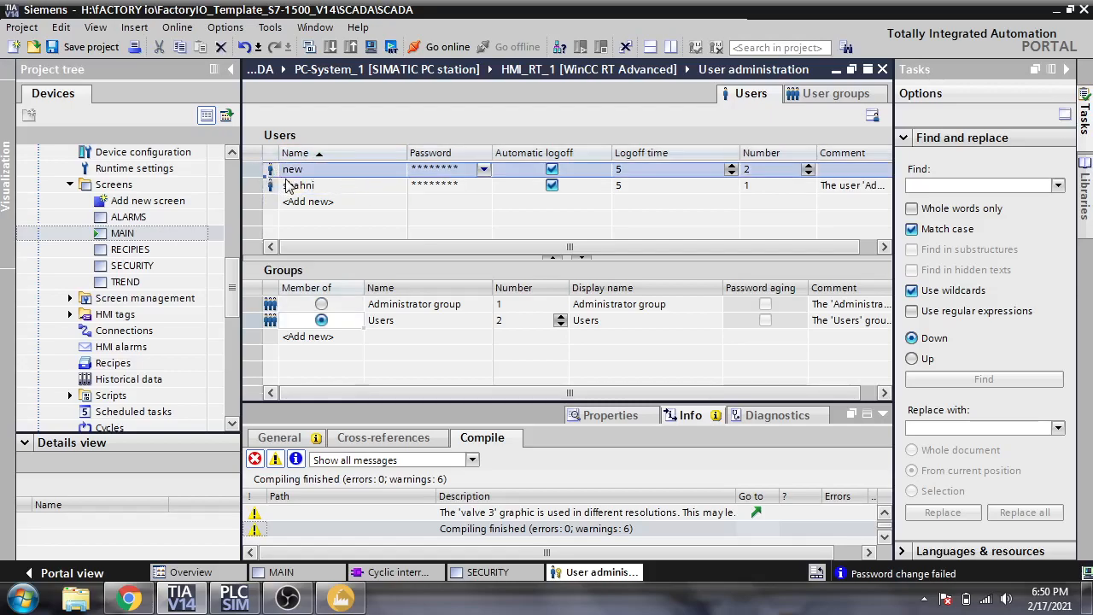
click(298, 184)
click(298, 173)
click(305, 185)
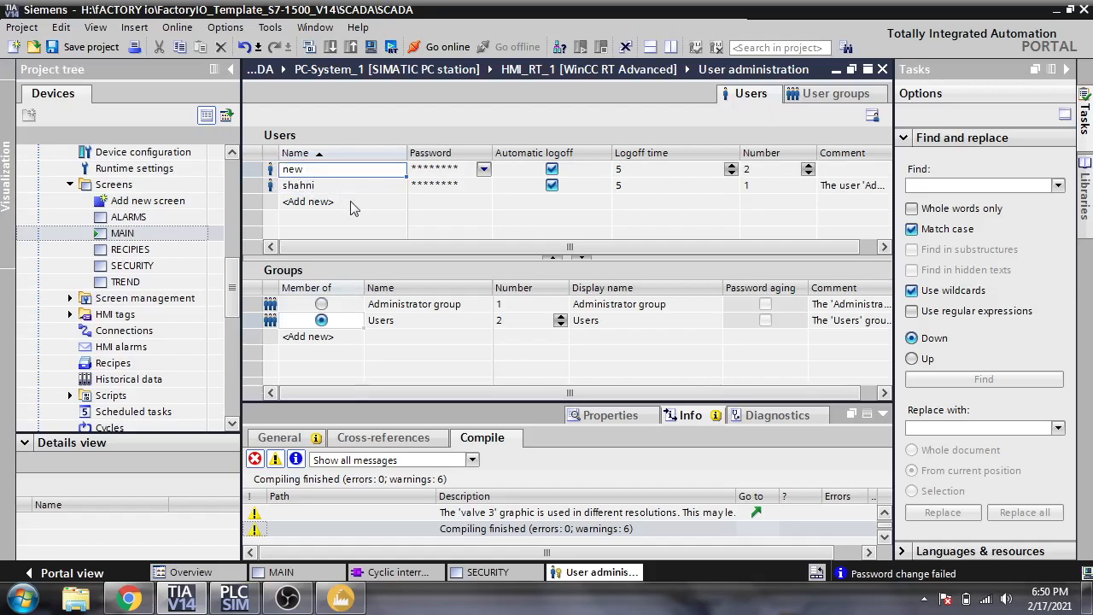
- Adjust both users' Number spin boxes, leaving the administrator user at 1
click(808, 170)
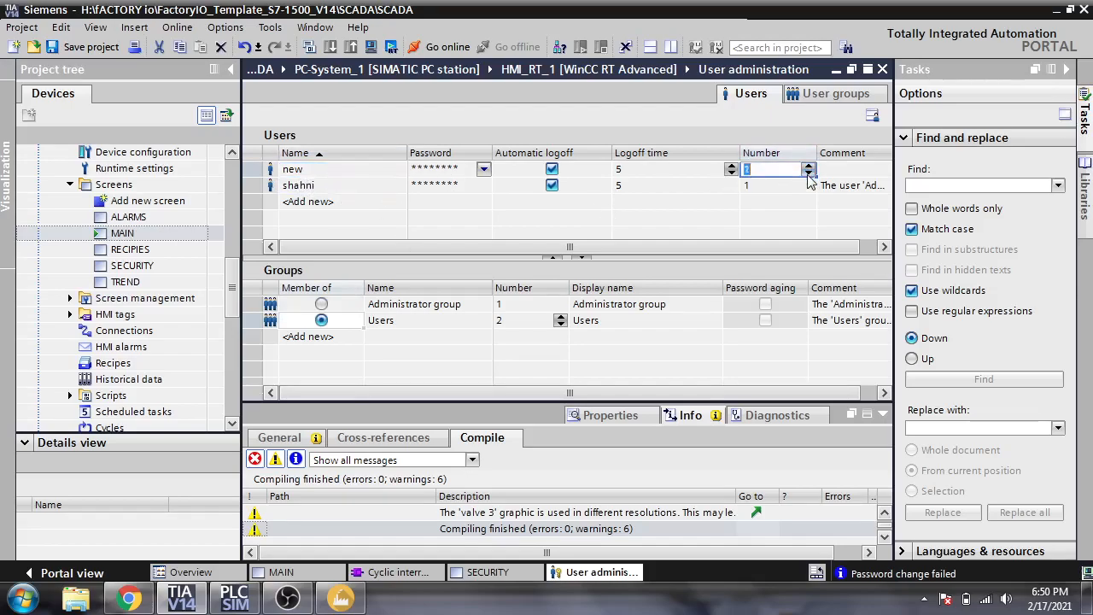
click(808, 185)
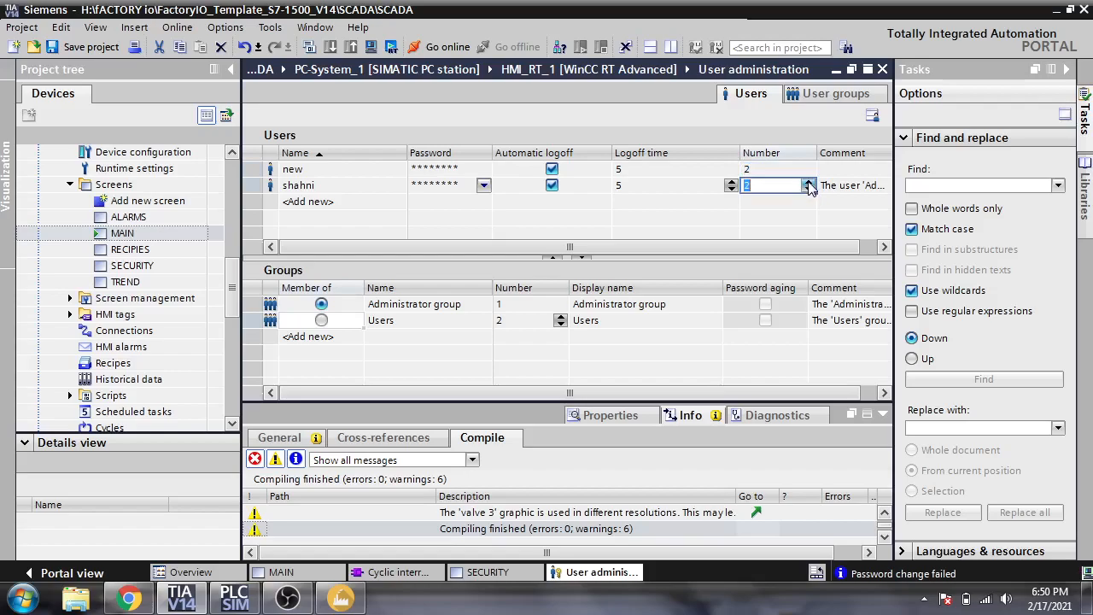
click(808, 169)
click(808, 167)
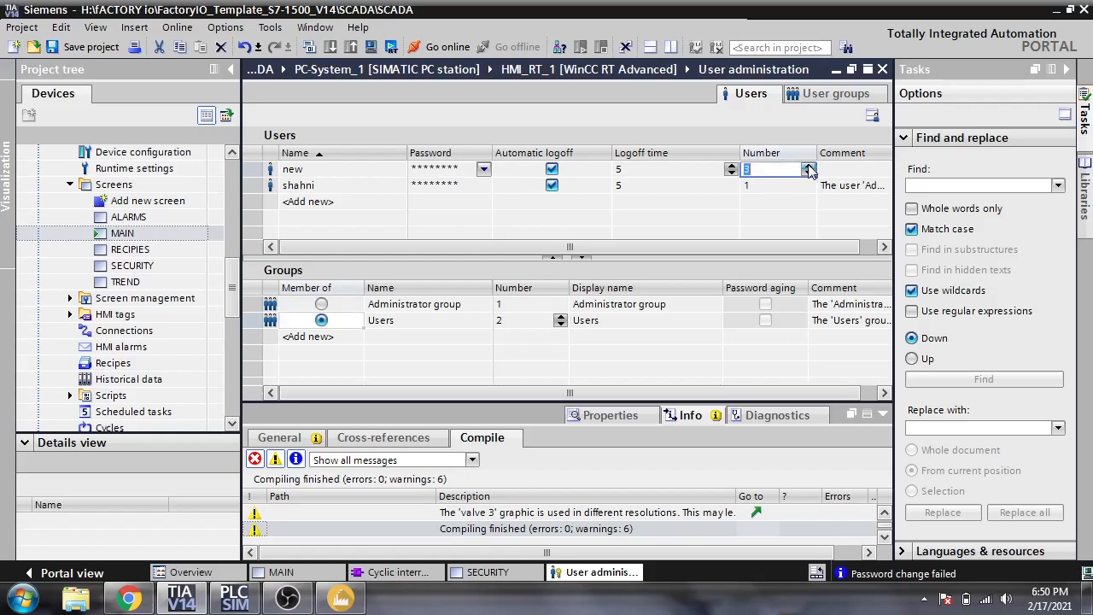
click(808, 185)
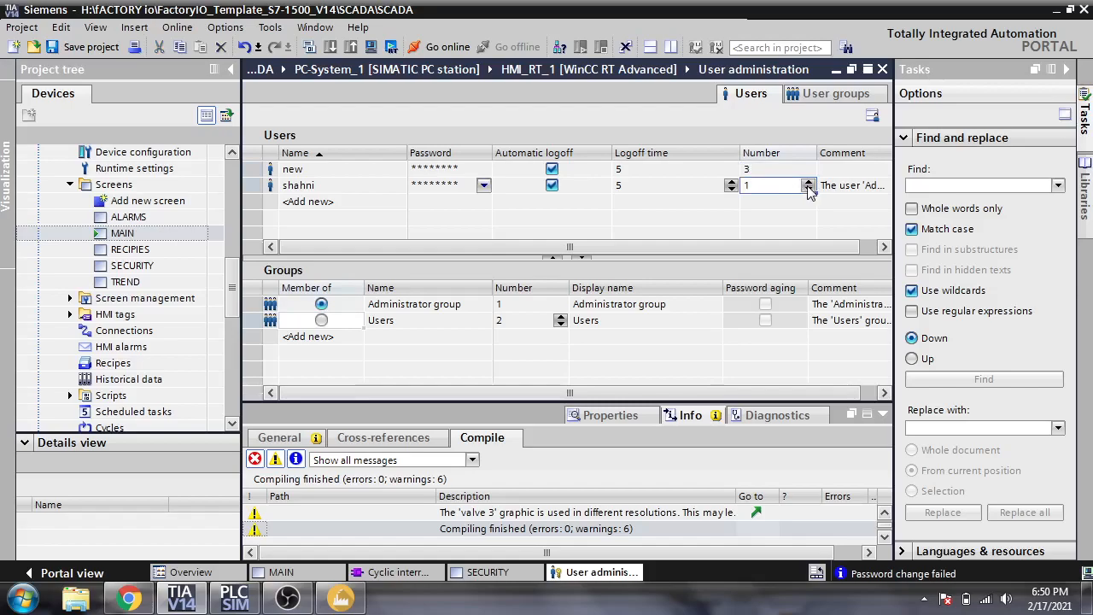
click(808, 183)
click(808, 190)
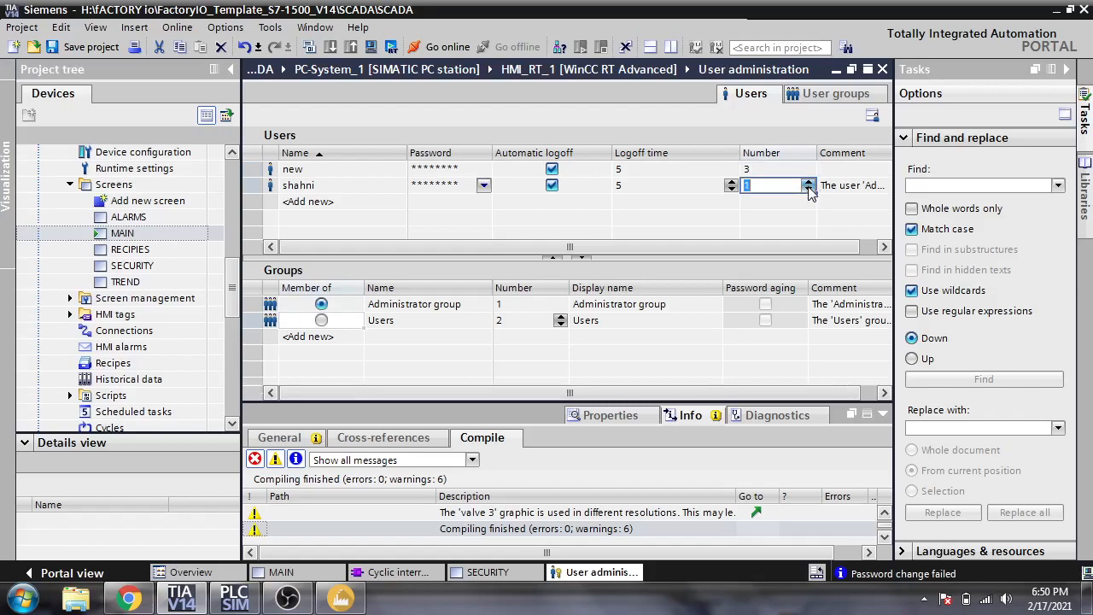
click(800, 169)
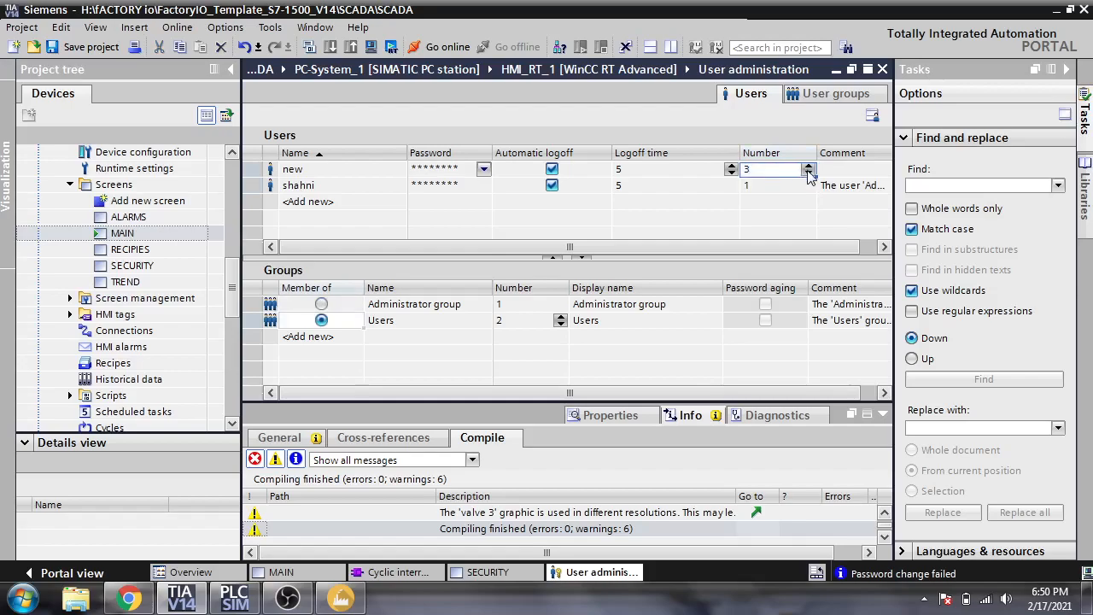
click(807, 169)
click(808, 169)
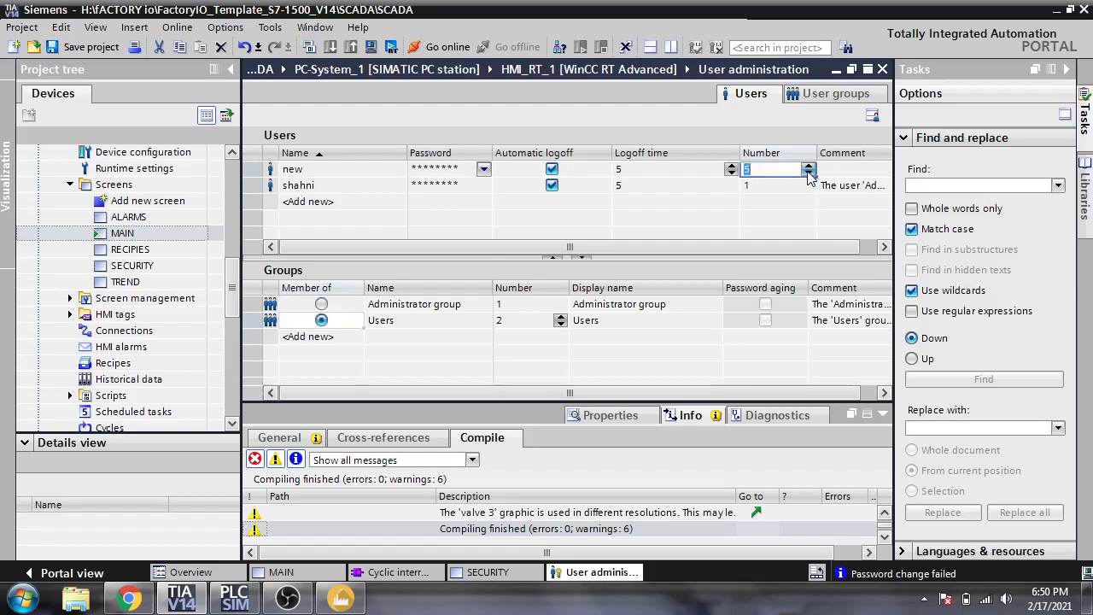
click(779, 207)
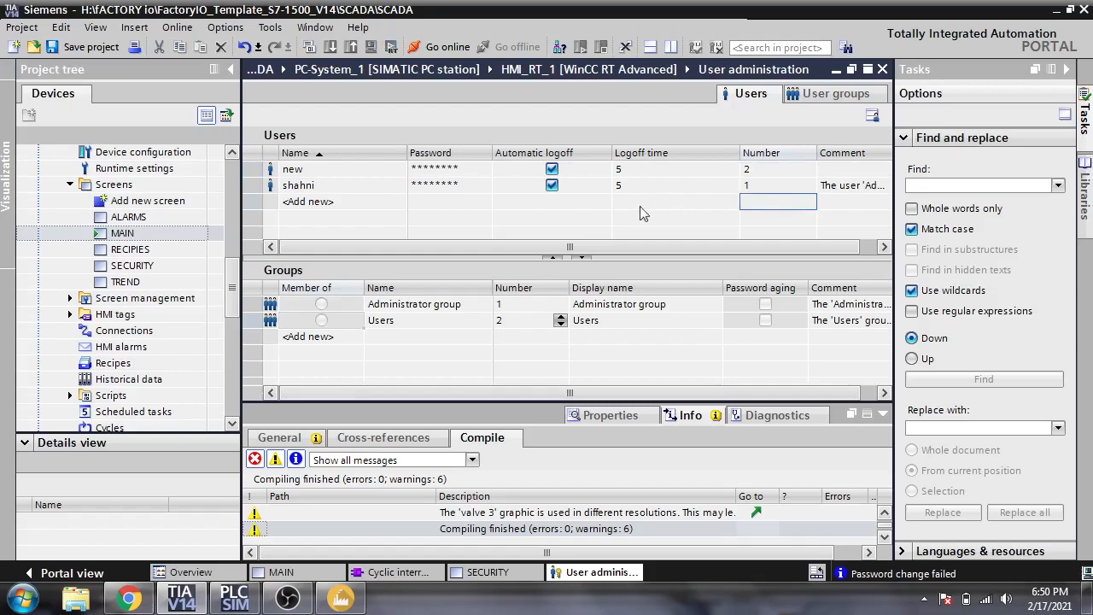
- Select the user rows in turn and begin editing user new's password
click(348, 175)
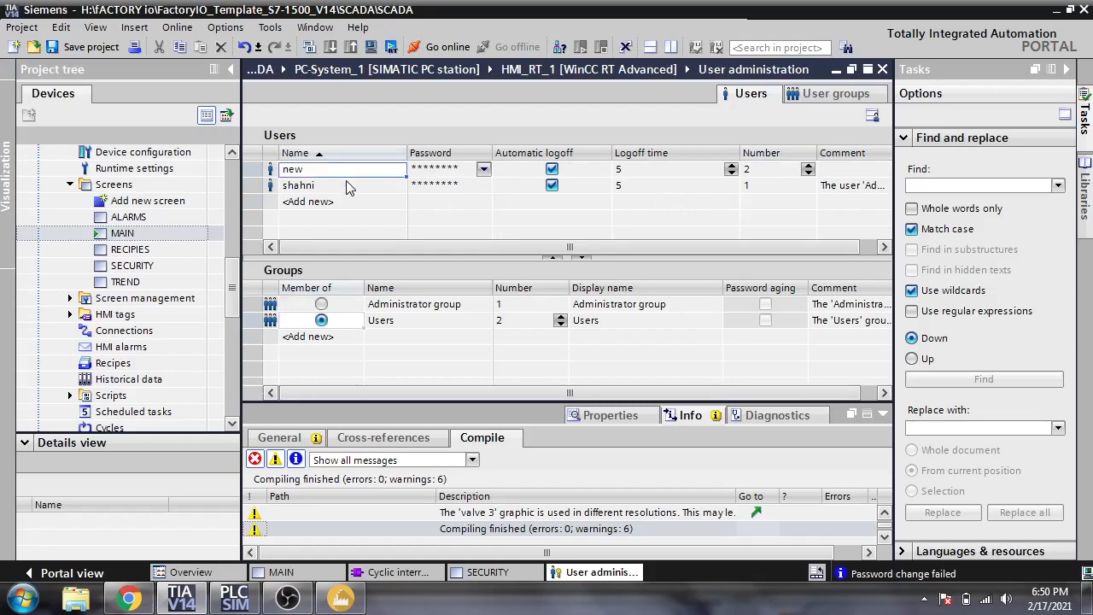
click(354, 183)
click(365, 171)
click(361, 182)
click(372, 173)
click(391, 193)
click(397, 172)
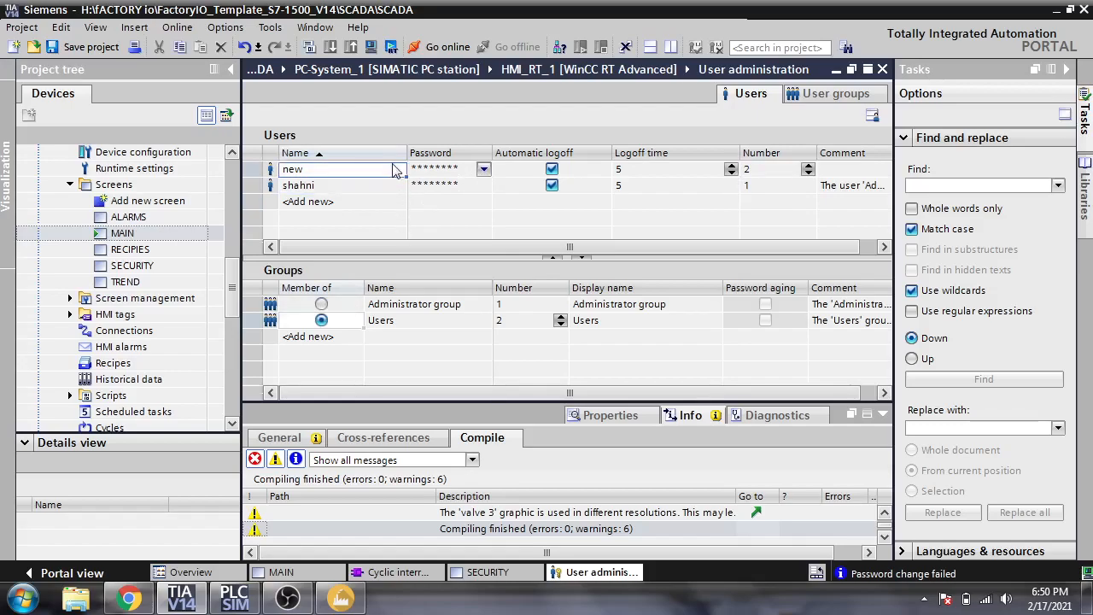
click(460, 173)
- Enter and confirm user new's password in its Password dropdown
click(482, 170)
text(**)
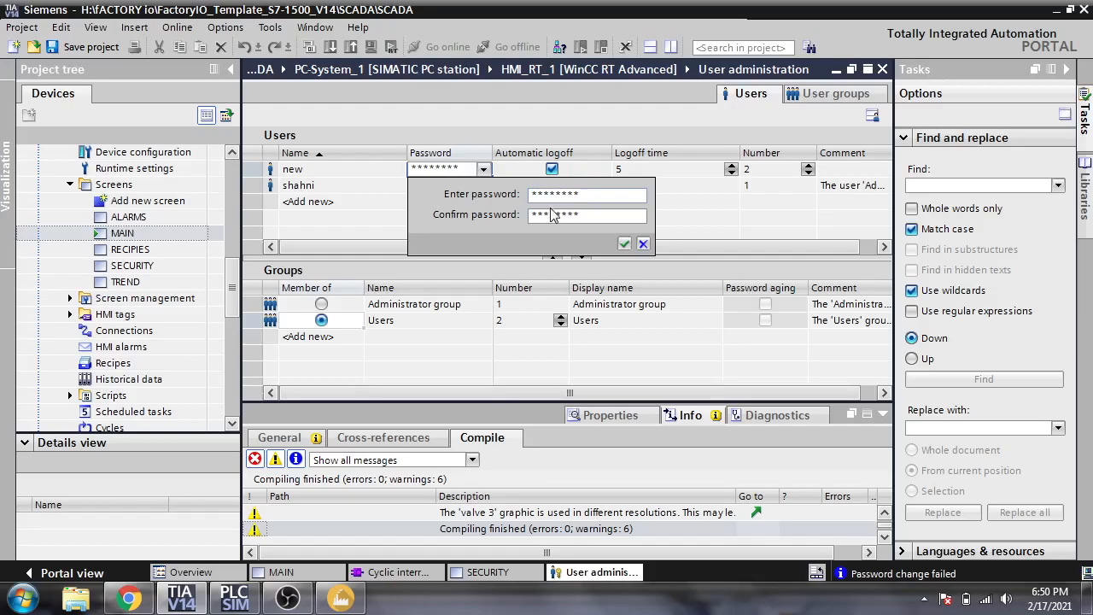
drag(589, 220, 451, 225)
text(*******)
click(624, 245)
- Enter and confirm the administrator user's password, then save the project
click(444, 187)
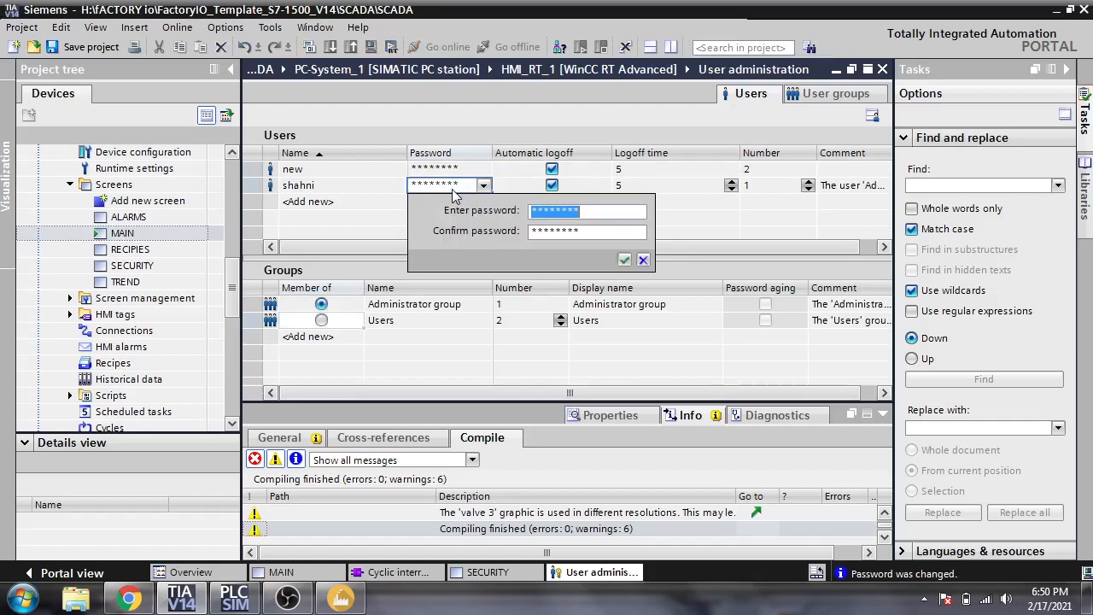
text(********)
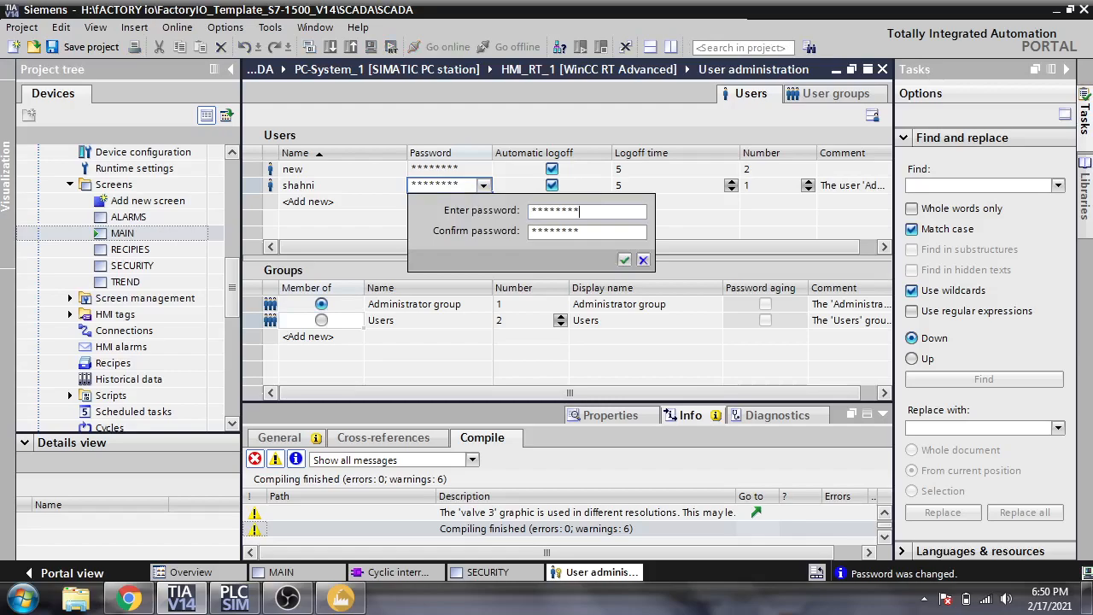
click(578, 231)
text(********)
click(624, 260)
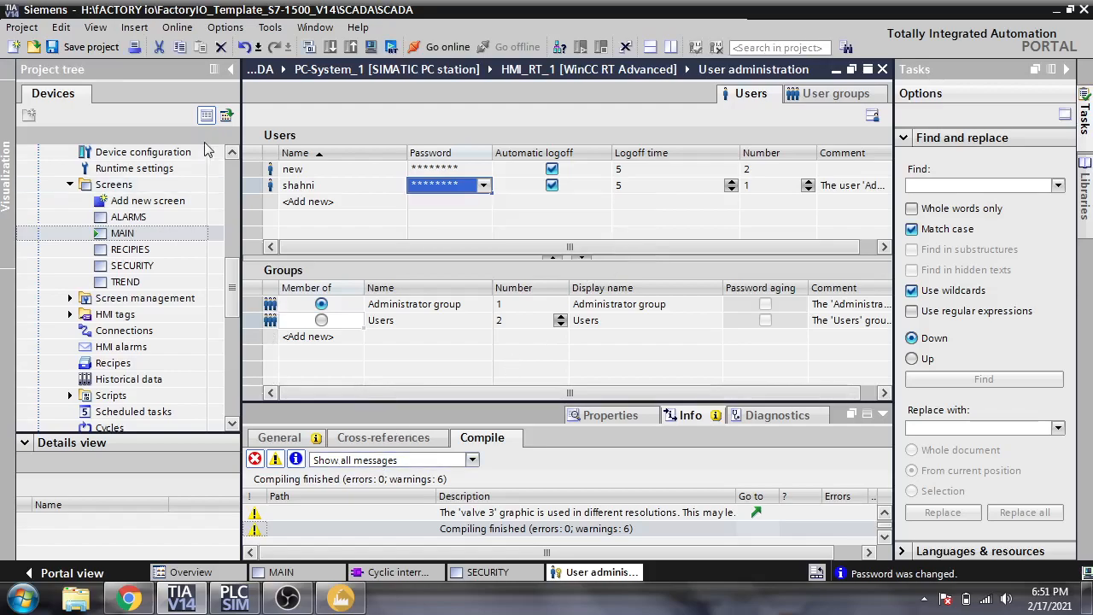
click(86, 47)
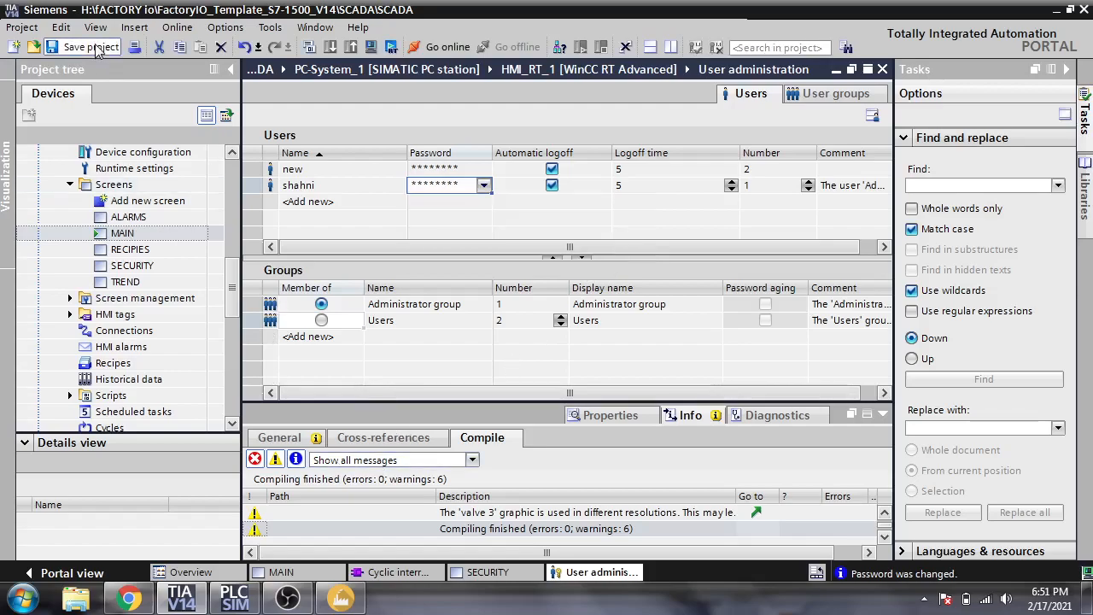
- Compile the HMI, start the runtime simulation, and log in as the administrator user via KP
click(310, 48)
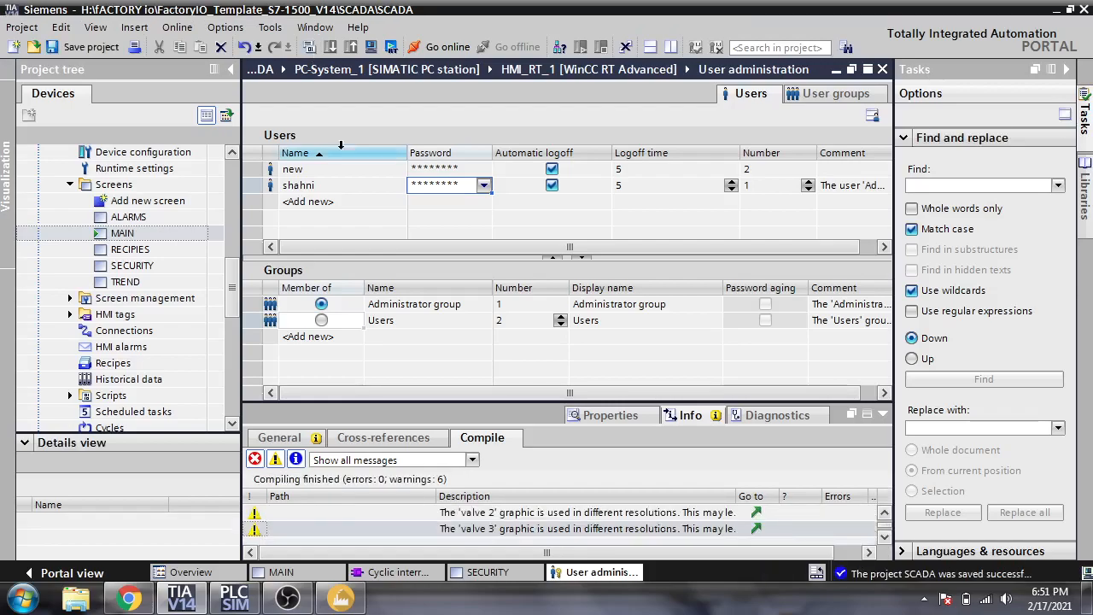
click(487, 577)
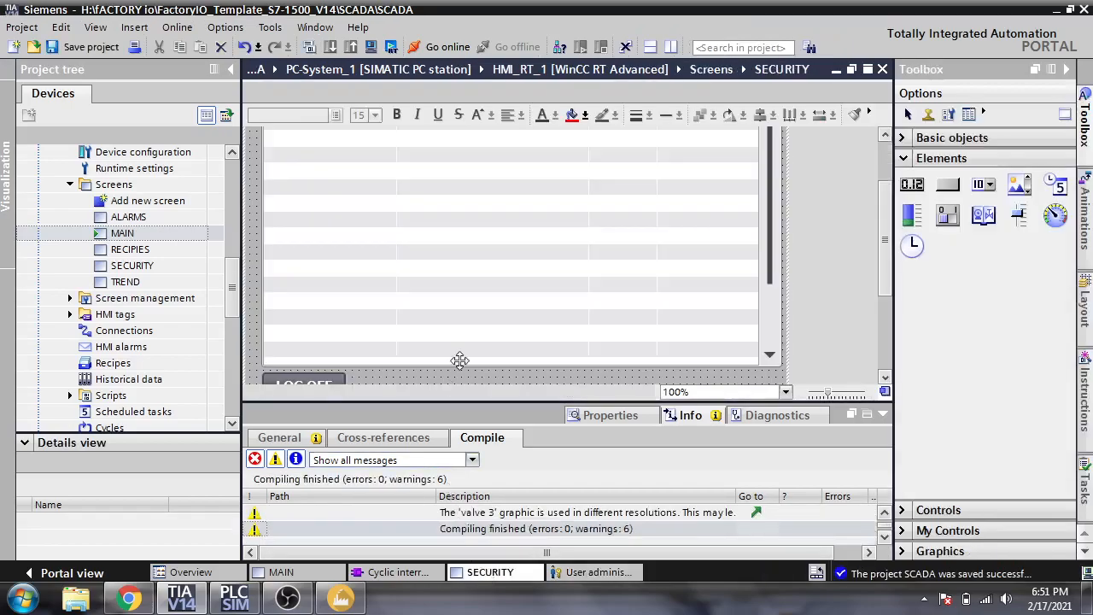
click(389, 47)
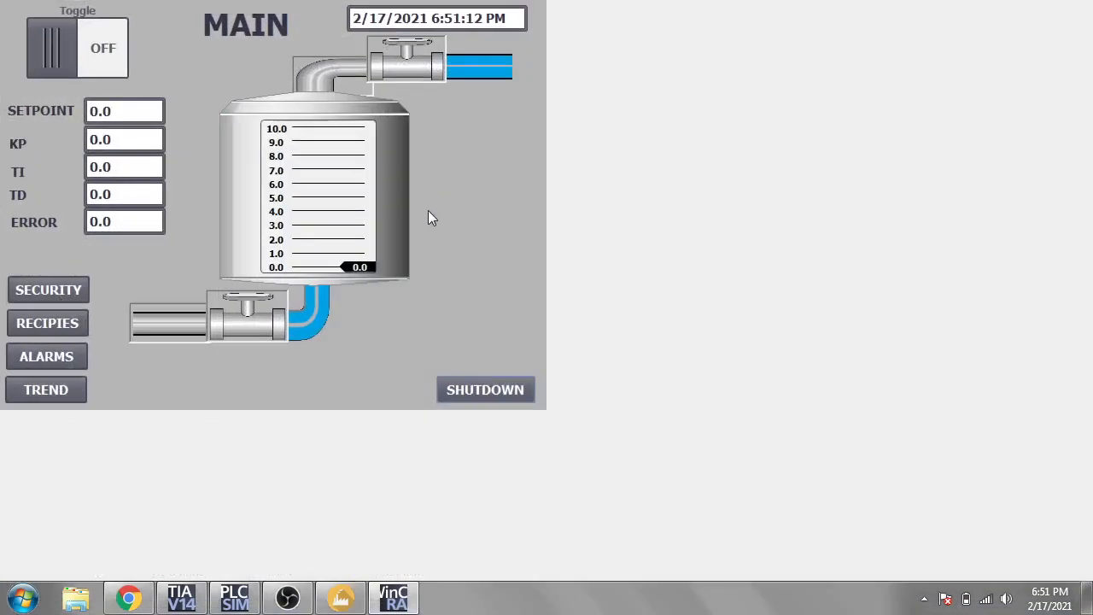
click(126, 143)
text(shahni)
key(Tab)
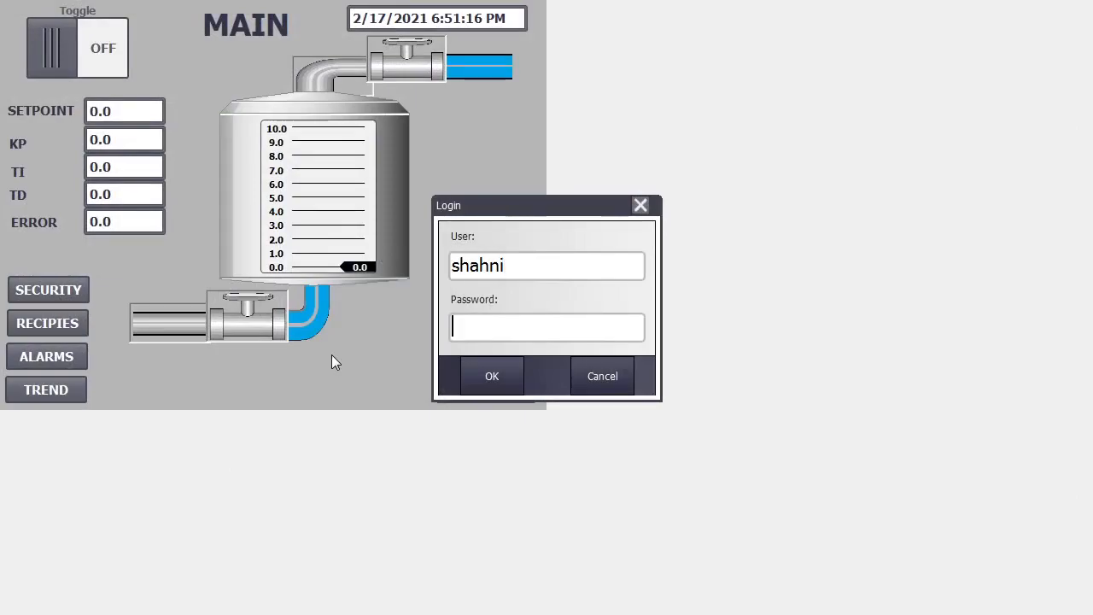
text(*********)
click(490, 382)
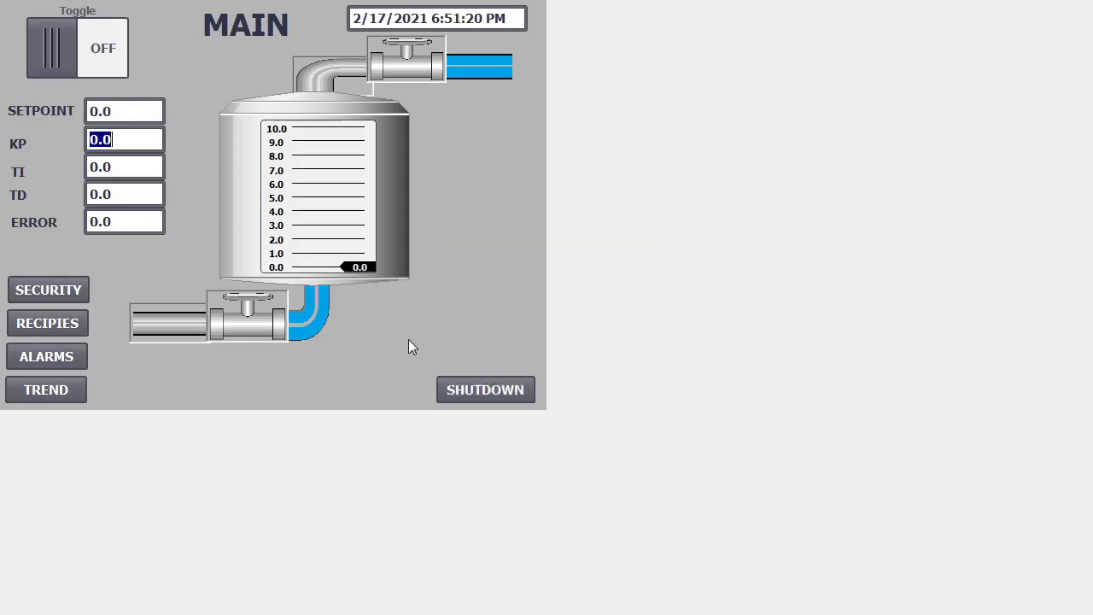
- Set KP to 2.0, TI and TD to 1.0, and SETPOINT to 5.0
drag(112, 141, 100, 142)
text(2.0)
key(Return)
key(Tab)
text(1.0)
key(Return)
click(116, 198)
text(1.0)
key(Return)
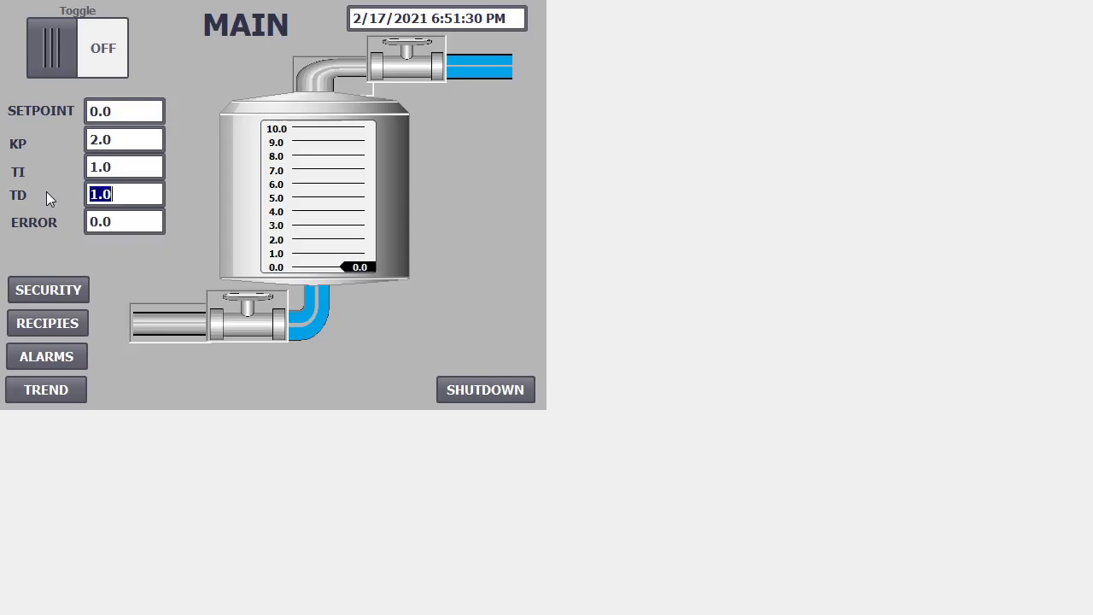
click(114, 111)
text(5.0)
key(Return)
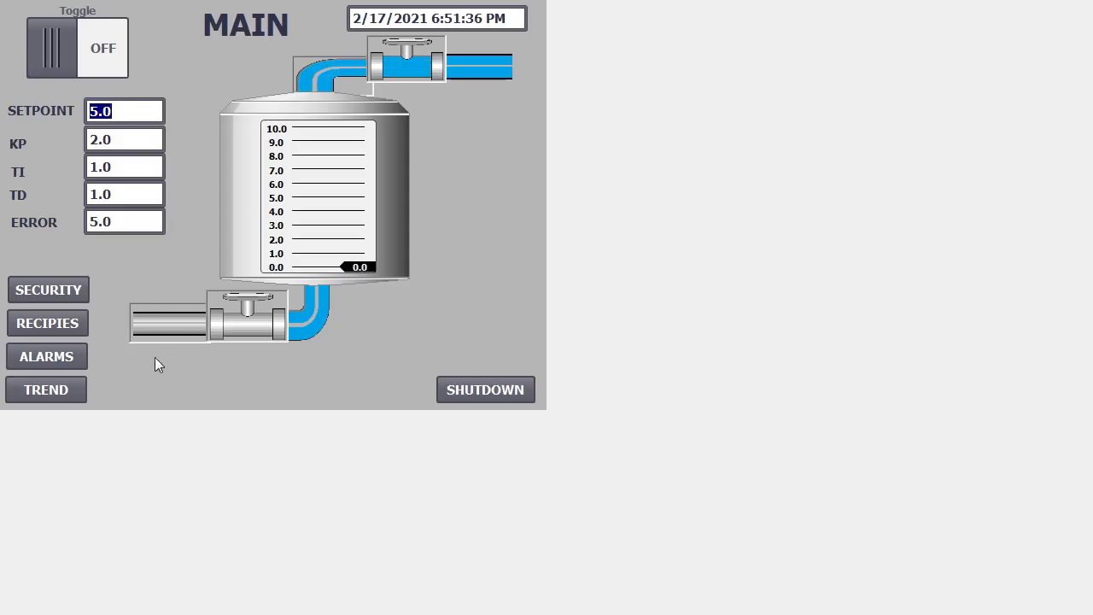
- Cycle through TREND, ALARMS, RECIPIES and SECURITY, log off on SECURITY, and return to MAIN
click(82, 383)
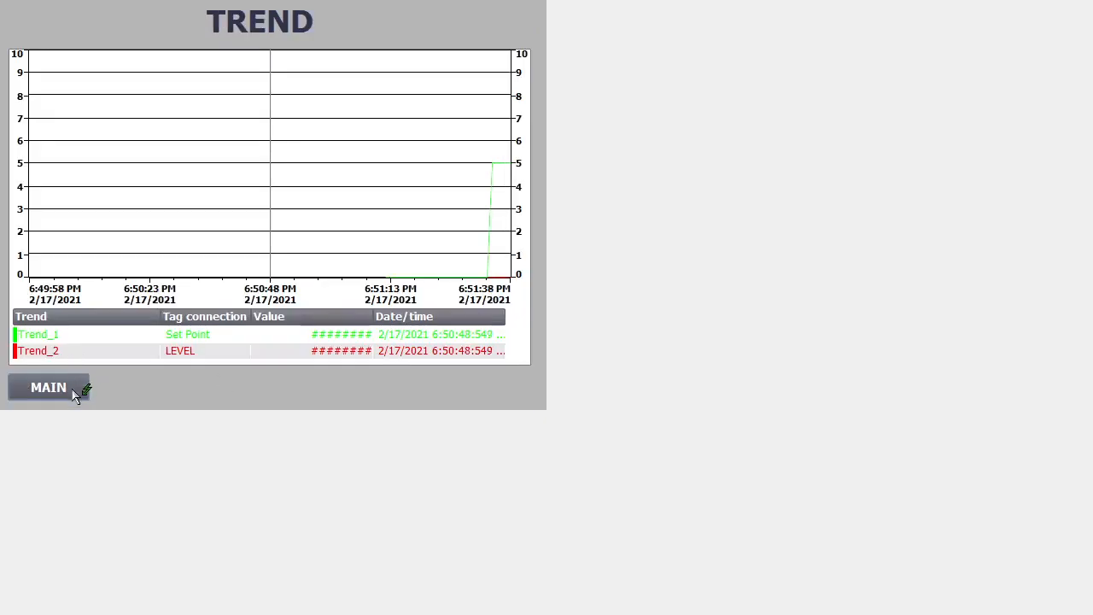
click(75, 393)
click(70, 353)
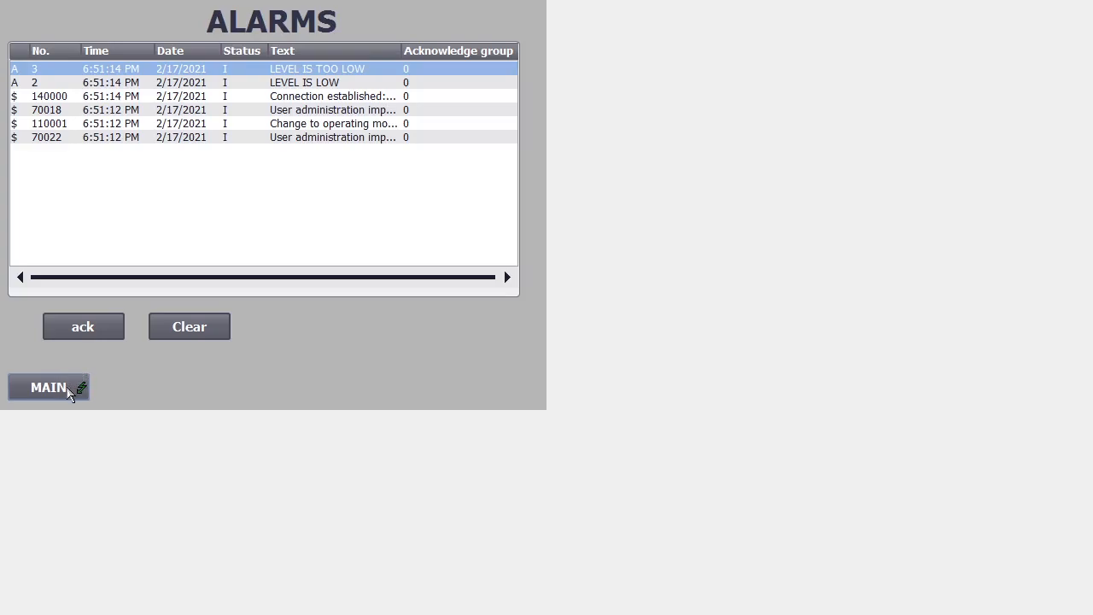
click(70, 391)
click(69, 333)
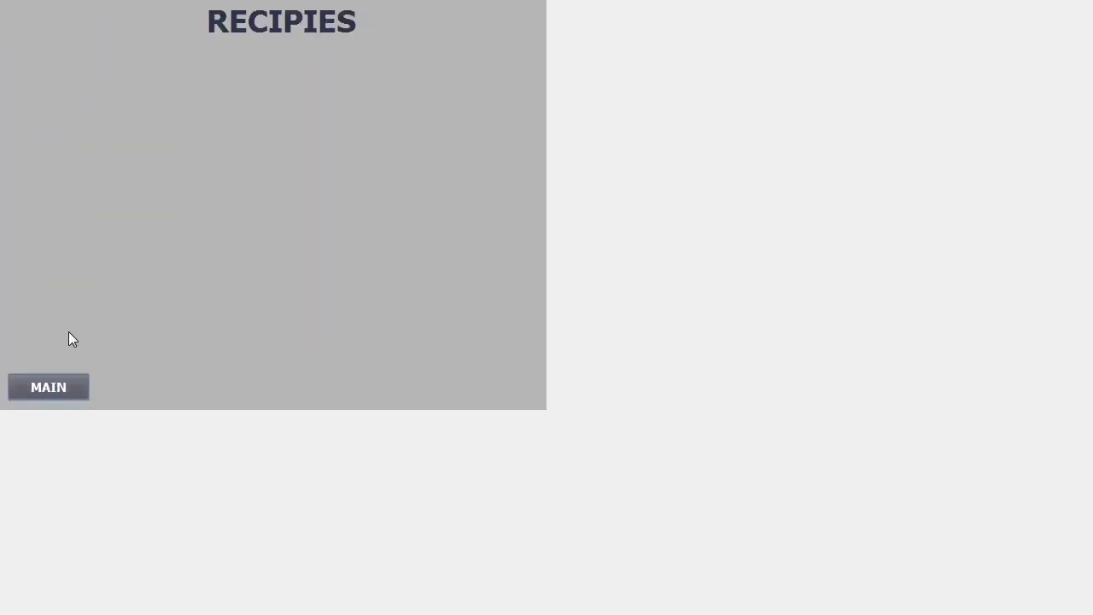
click(66, 386)
click(73, 289)
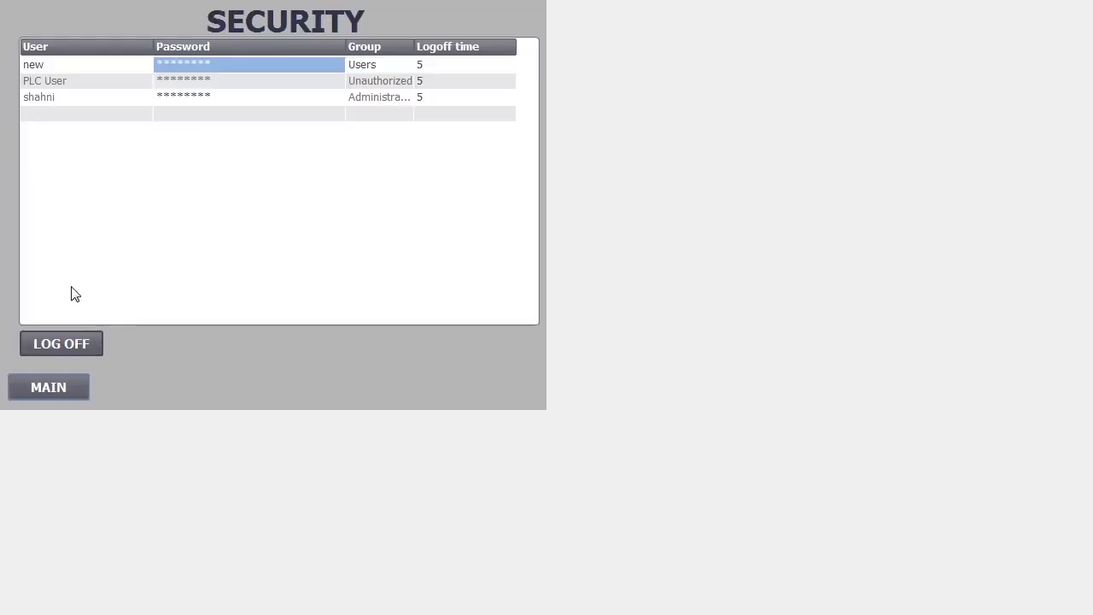
click(68, 392)
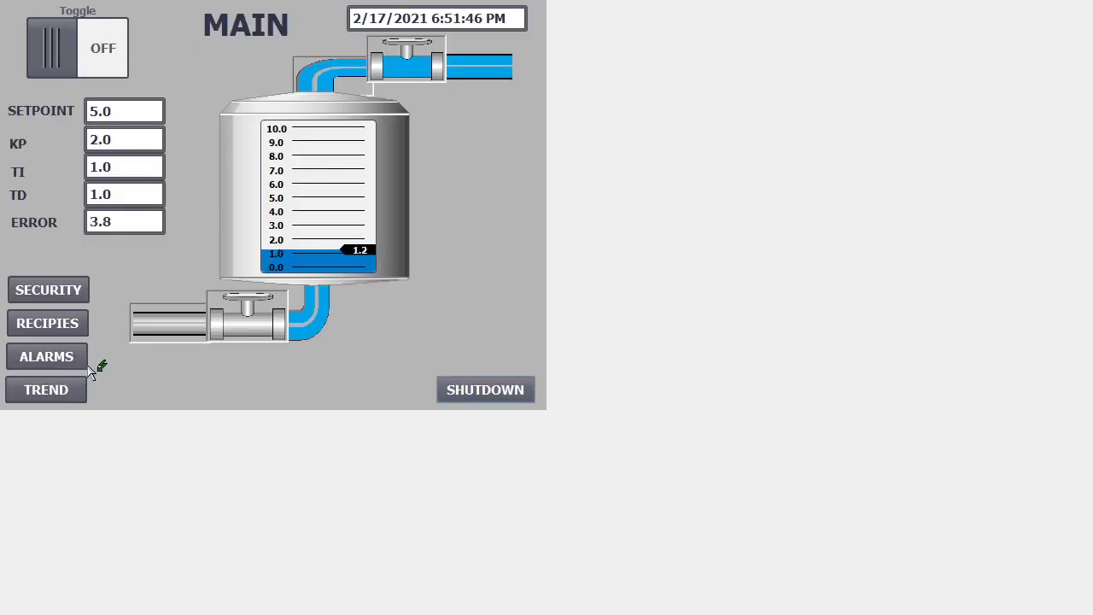
click(77, 293)
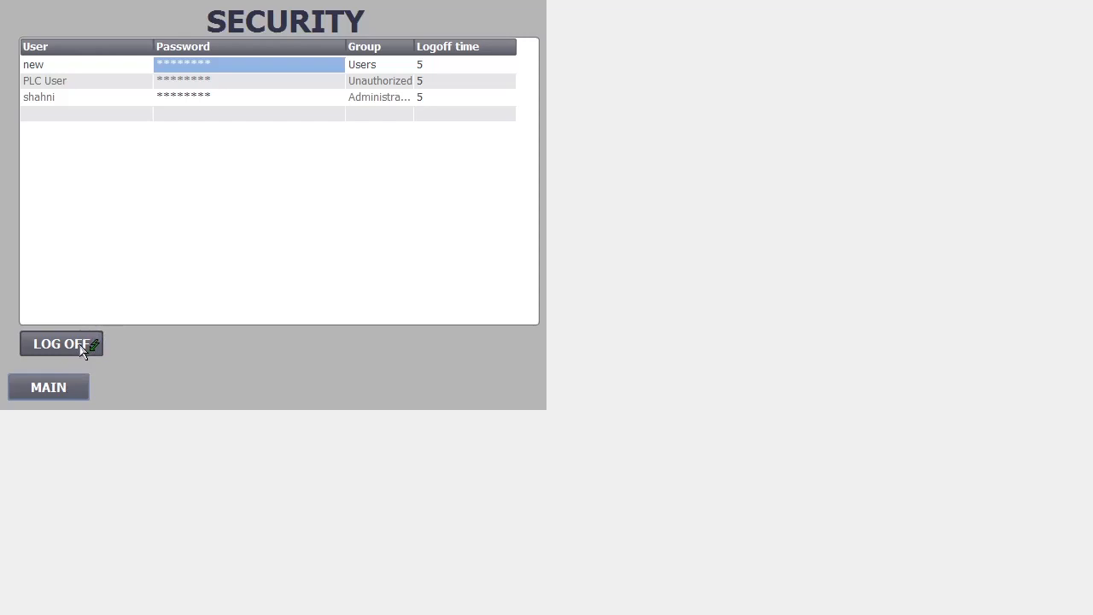
click(82, 345)
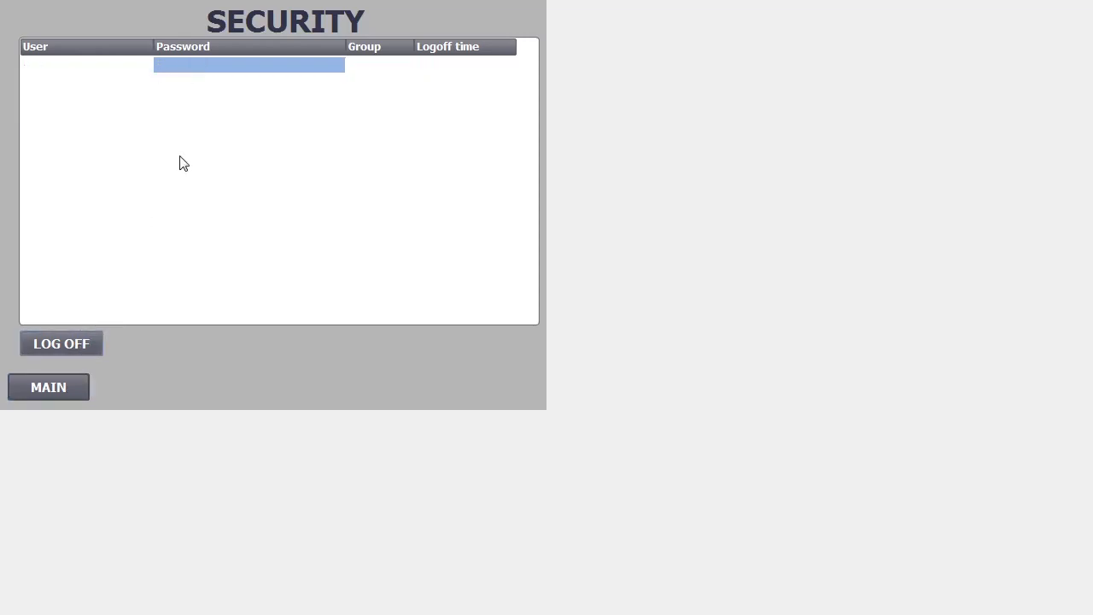
click(82, 387)
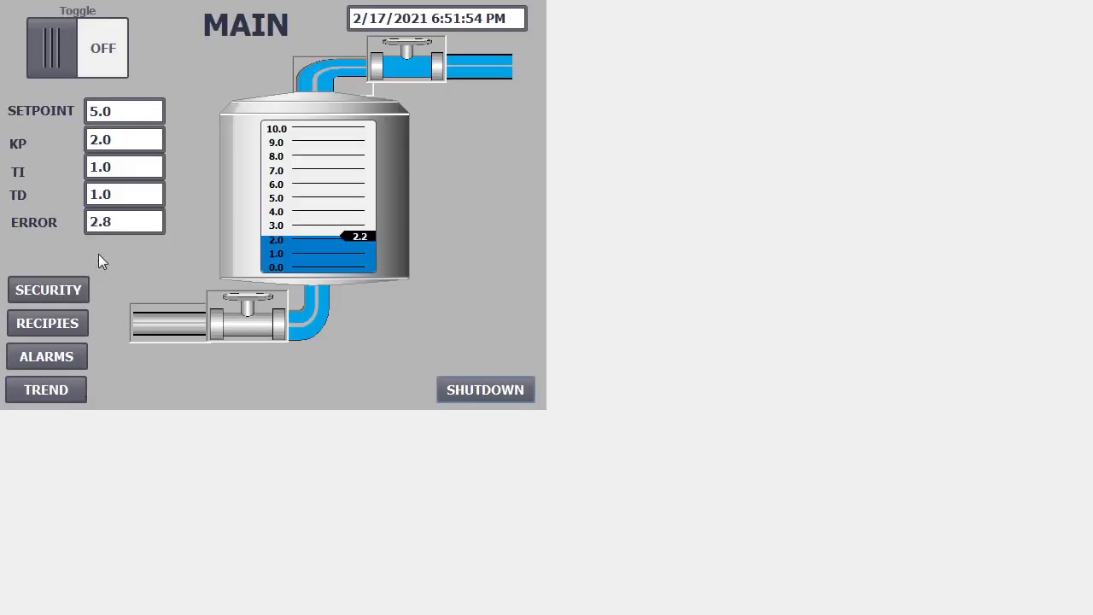
- Log in as user new through the KP login prompt
click(113, 138)
click(502, 270)
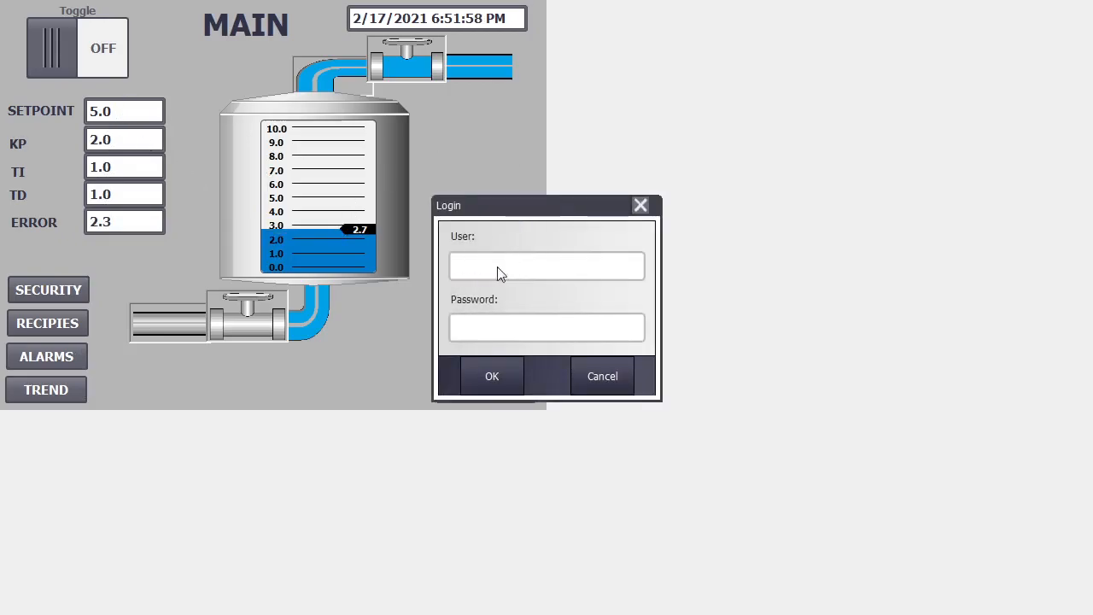
text(new)
click(500, 333)
text(********)
click(493, 374)
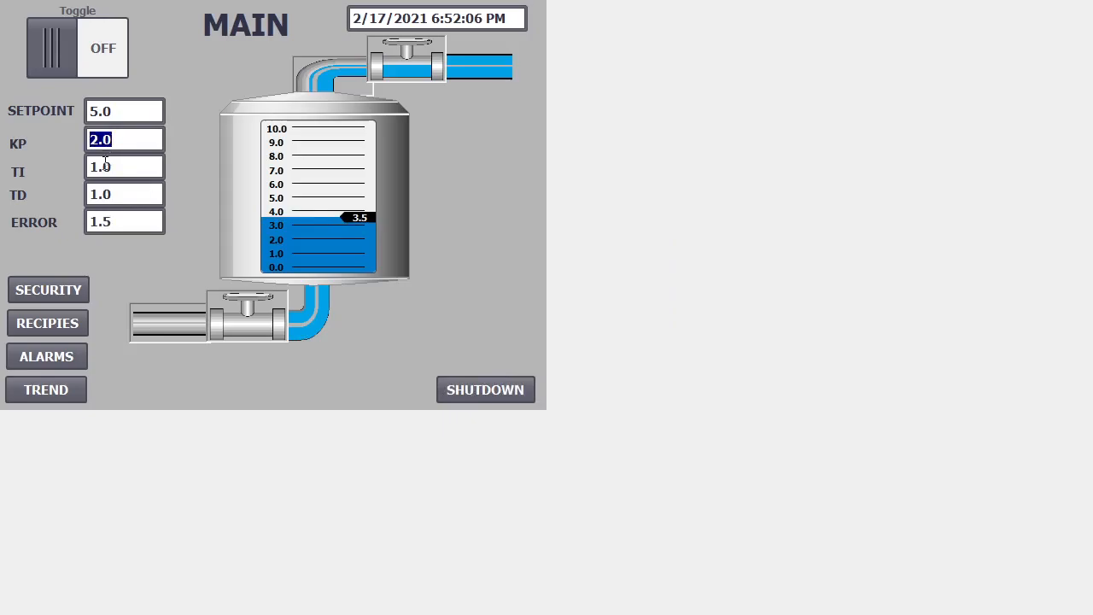
- Cancel the login demanded by TI, then set SETPOINT to 8.0
click(106, 166)
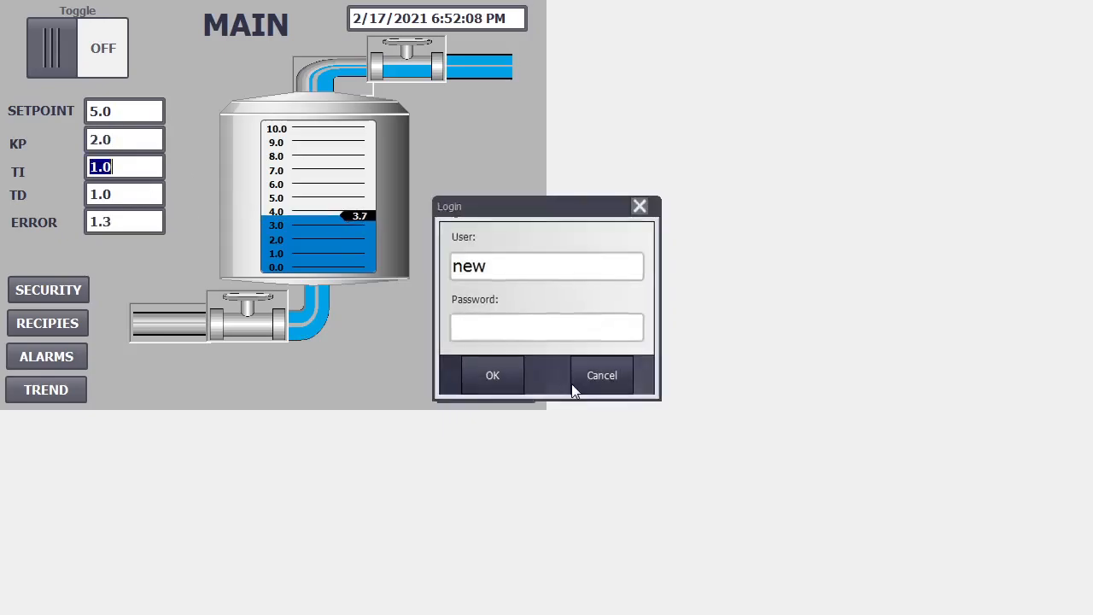
click(572, 383)
click(124, 111)
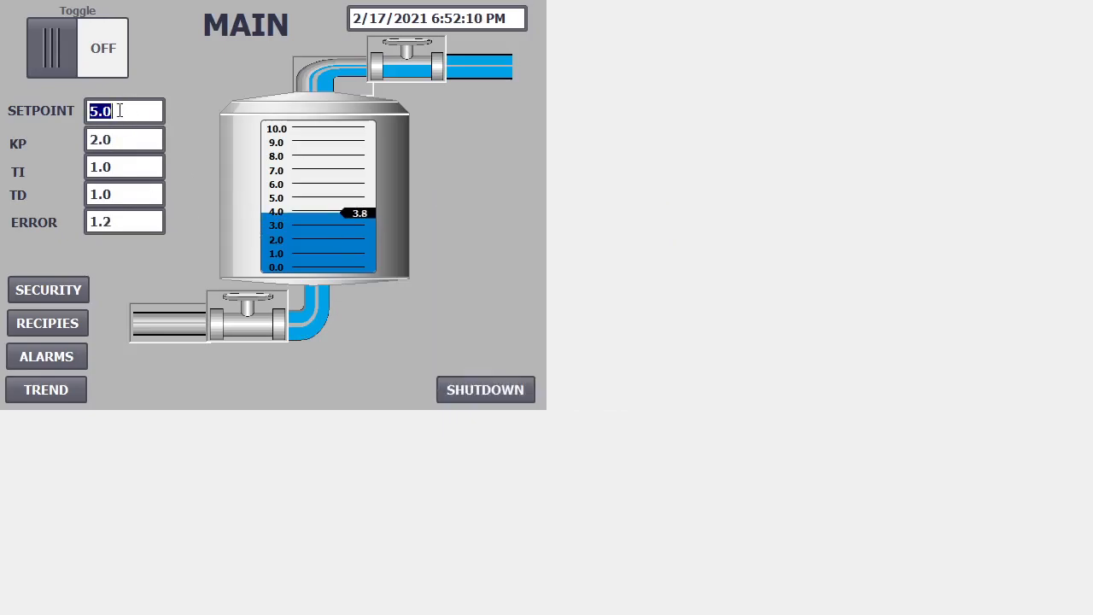
text(8.0)
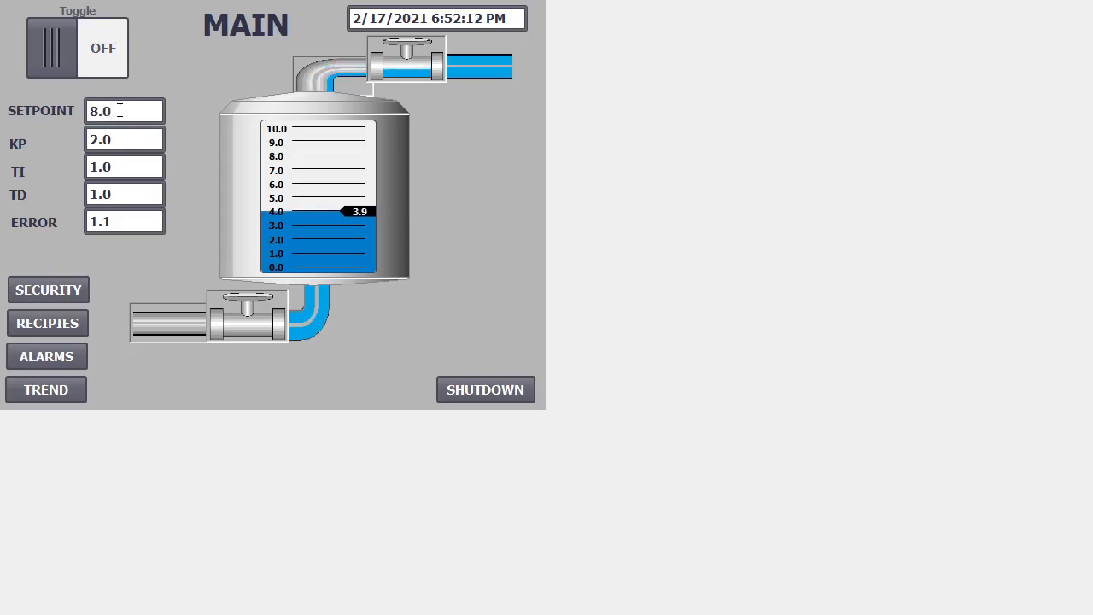
key(Return)
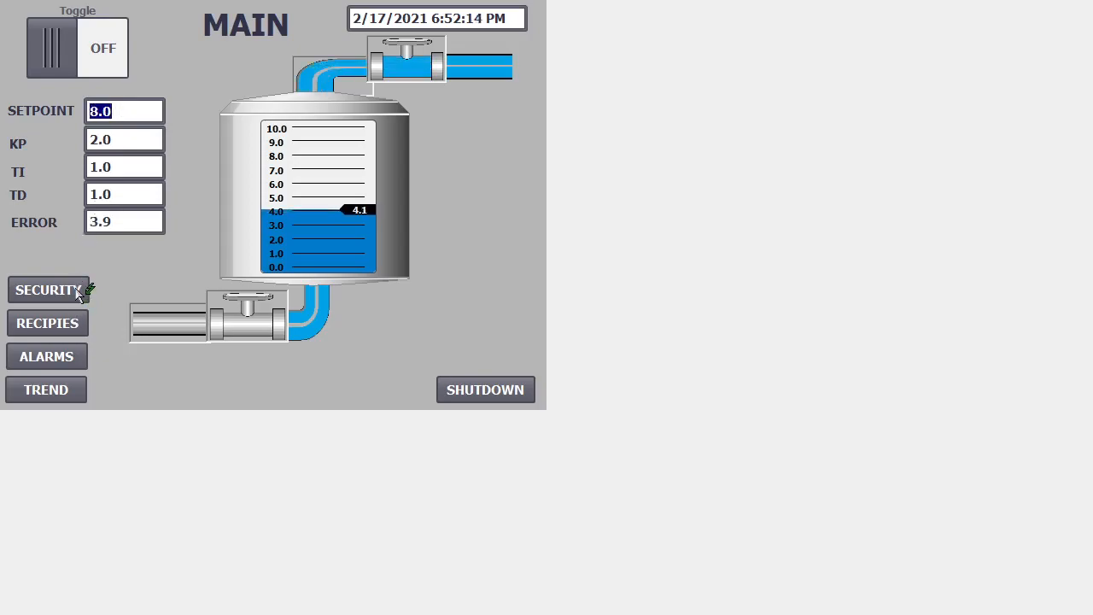
- Check SECURITY, then confirm RECIPIES and TREND still require a login, cancelling each prompt
click(82, 291)
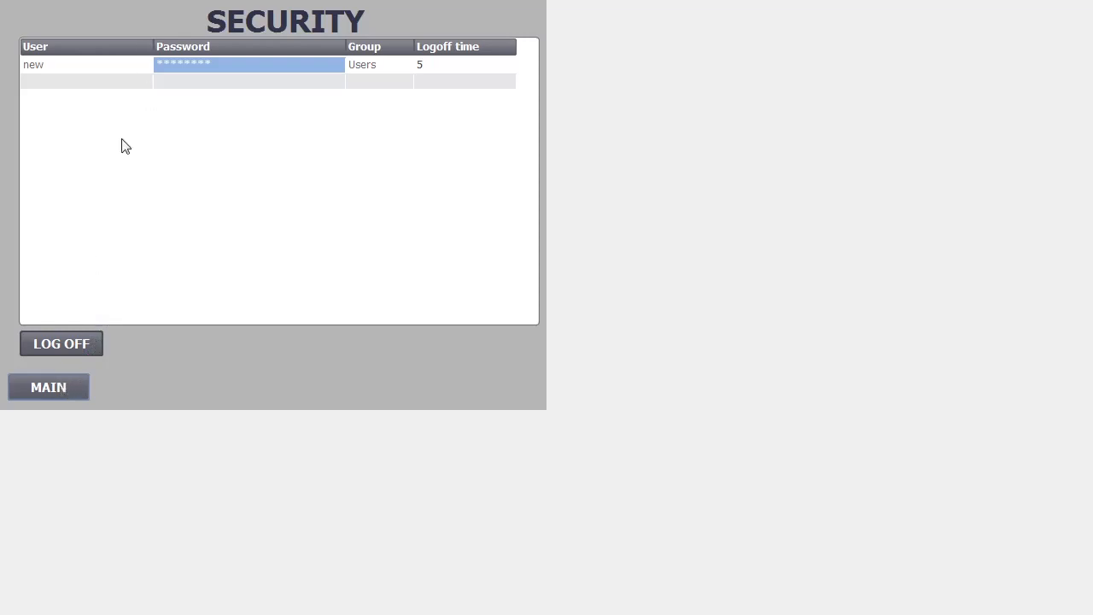
click(75, 380)
click(72, 326)
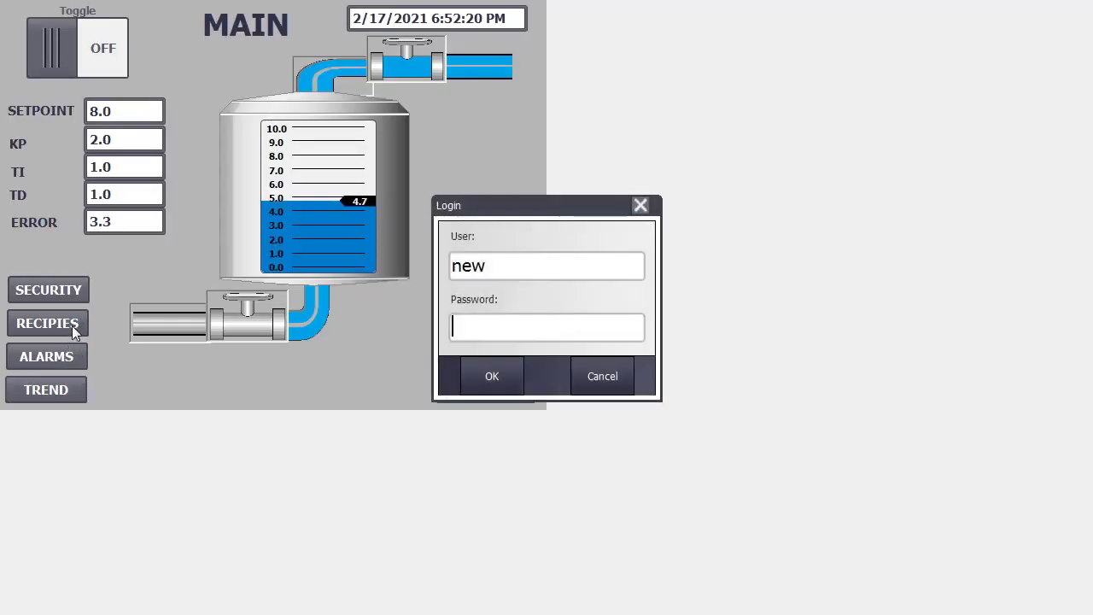
click(599, 372)
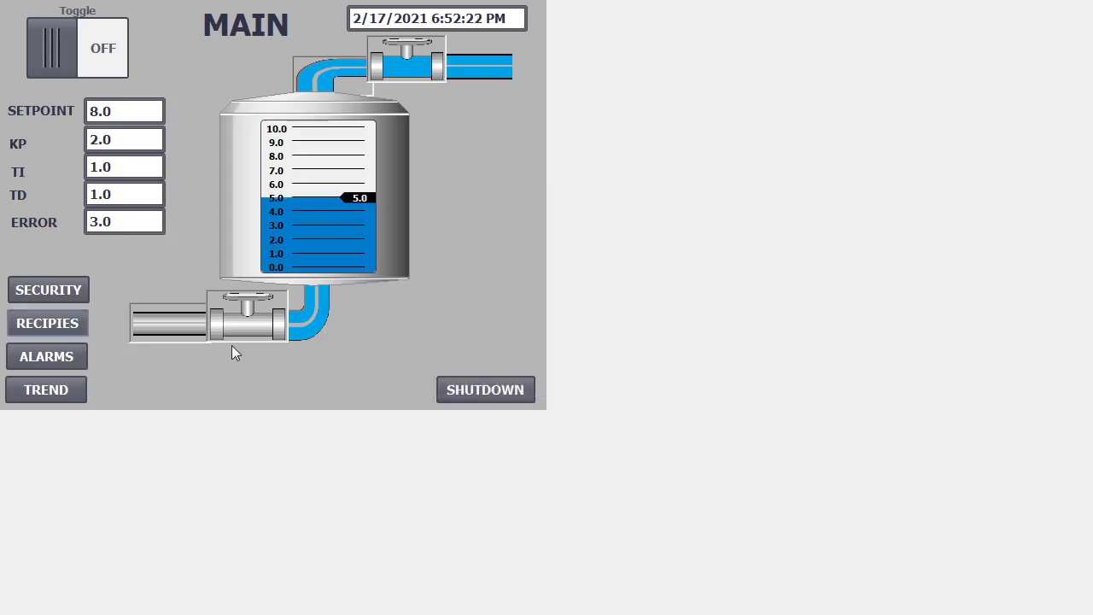
click(69, 391)
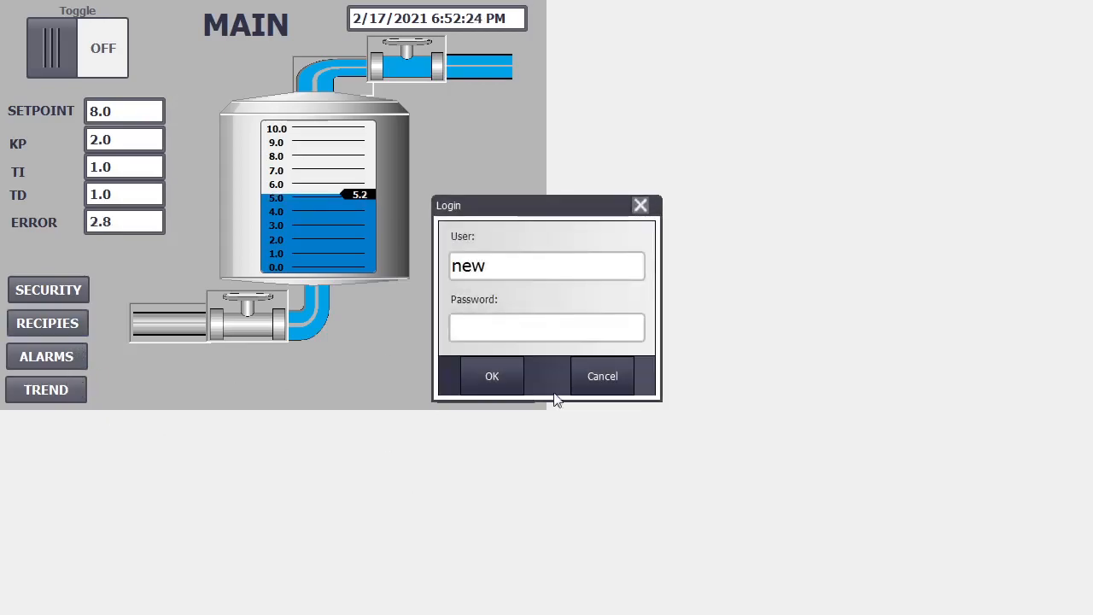
click(578, 377)
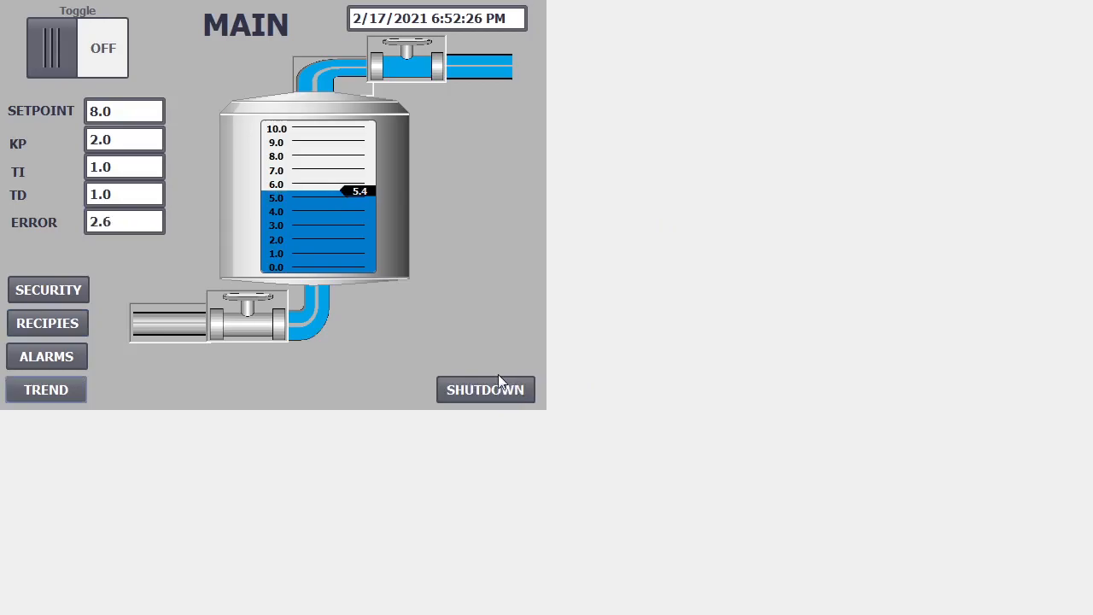
- Shut down the HMI runtime with SHUTDOWN
click(499, 379)
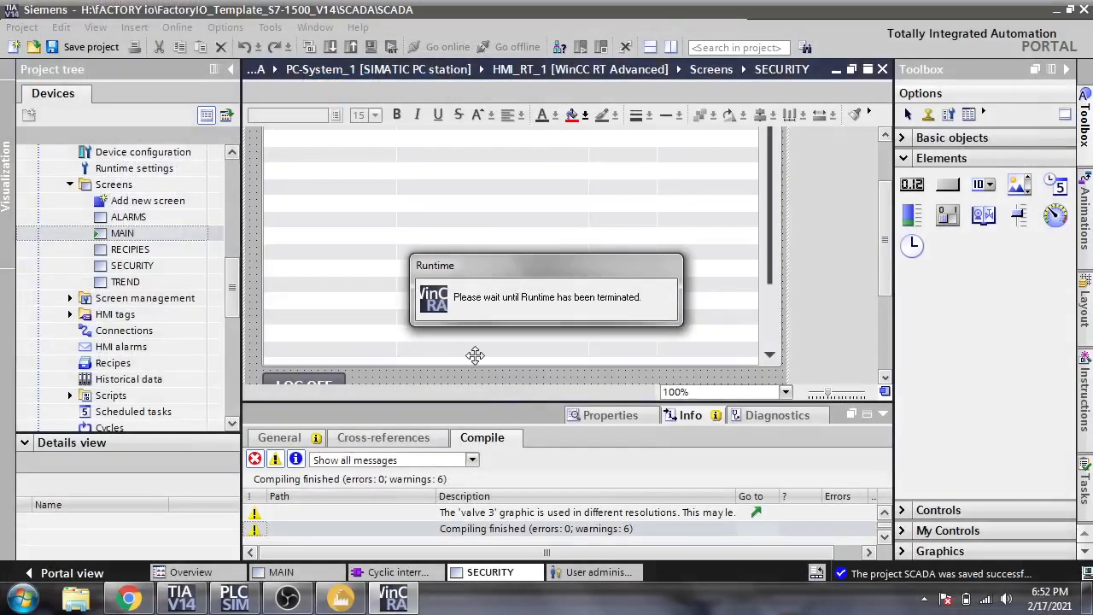